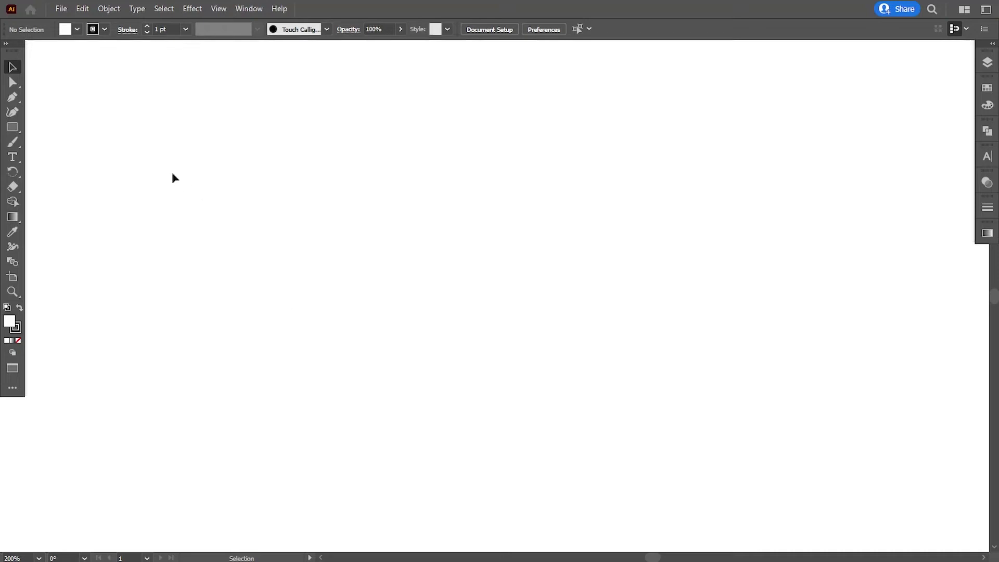
# Start a new document named 'Business flyer design' using the A4 print preset
pyautogui.click(58, 9)
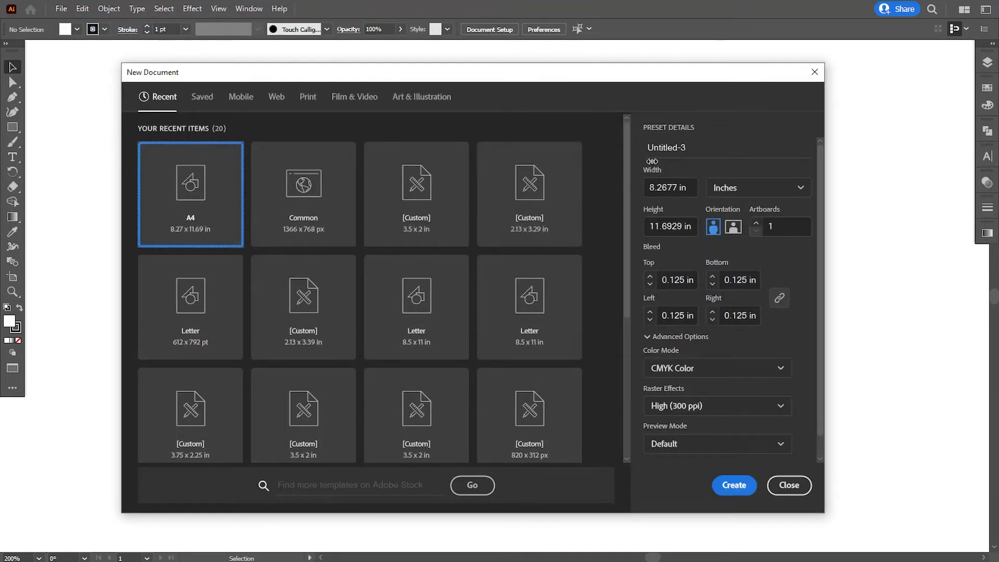
pyautogui.click(642, 156)
pyautogui.write('Bu')
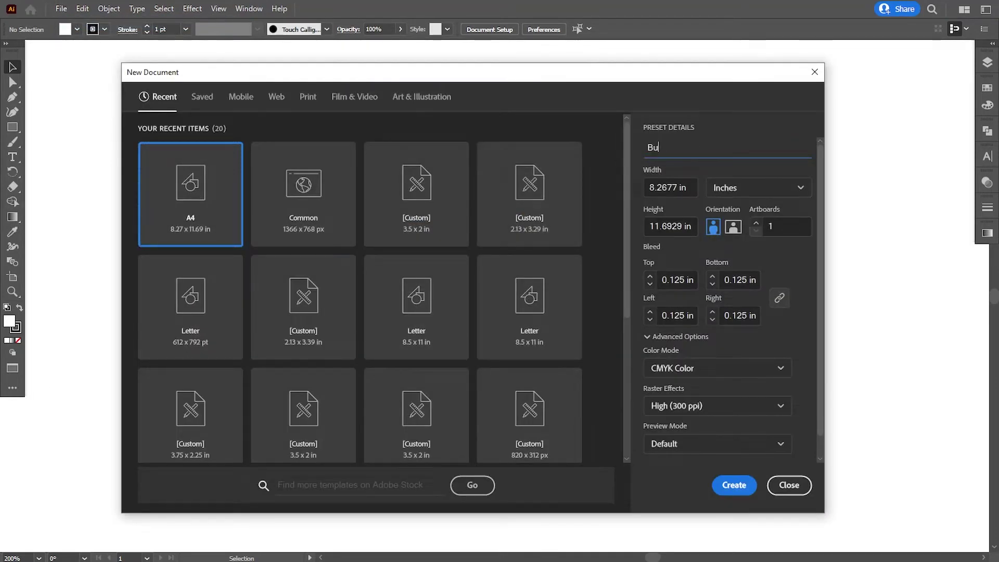
pyautogui.write('siness fly')
pyautogui.write('er design')
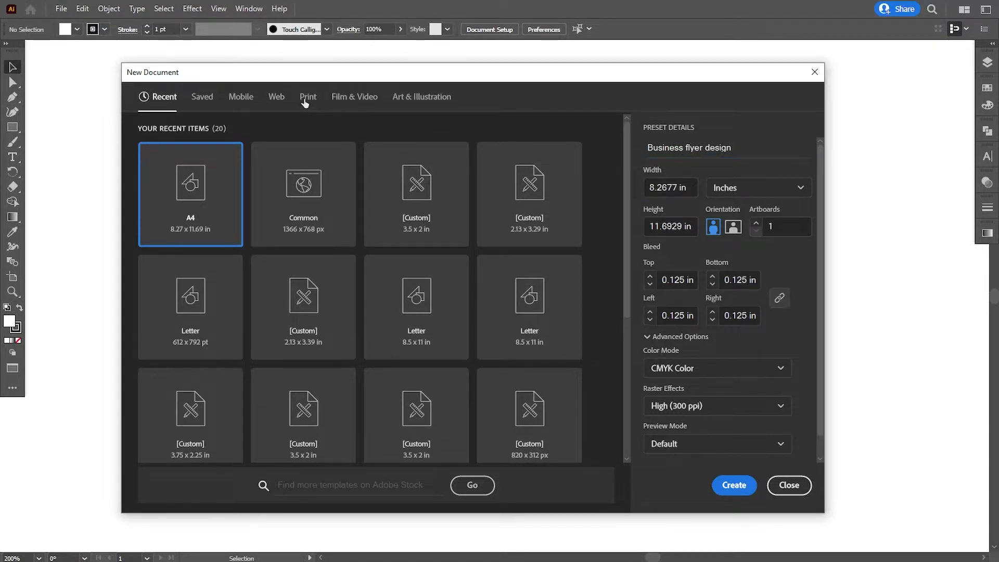
pyautogui.click(308, 98)
pyautogui.click(309, 203)
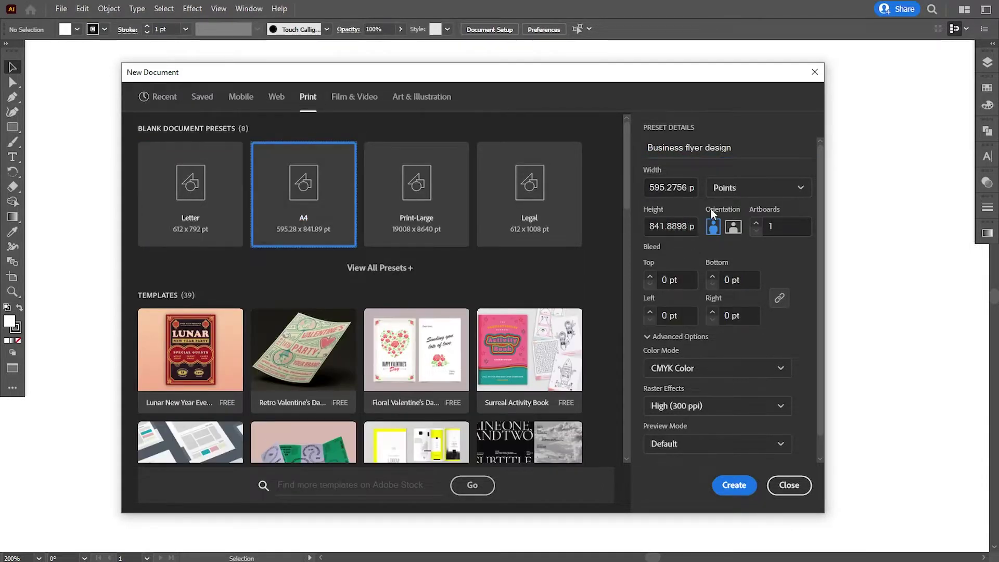
# Set units to inches with 0.125 in bleed on all sides and create the document
pyautogui.click(759, 187)
pyautogui.press('Escape')
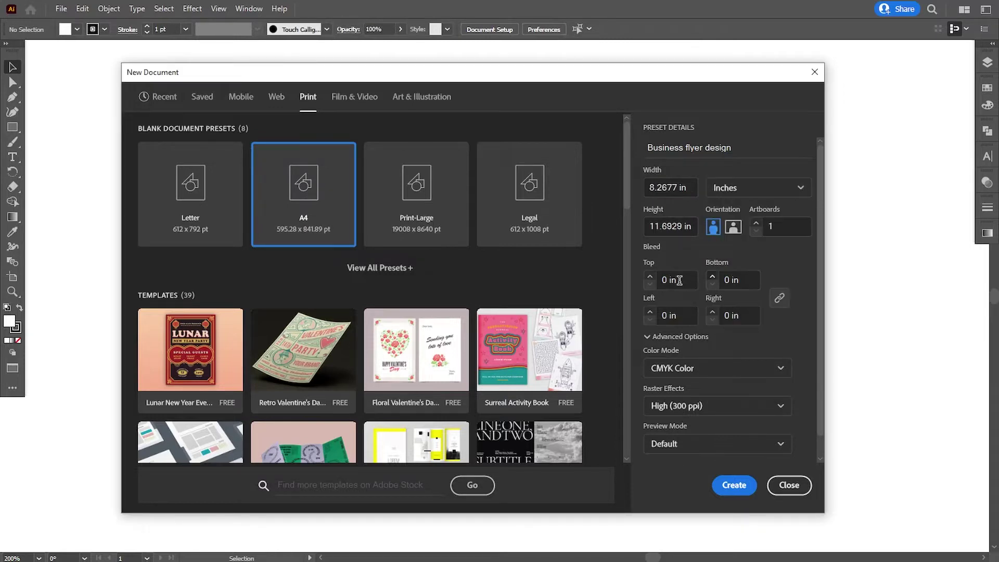
pyautogui.click(655, 284)
pyautogui.write('25')
pyautogui.click(666, 316)
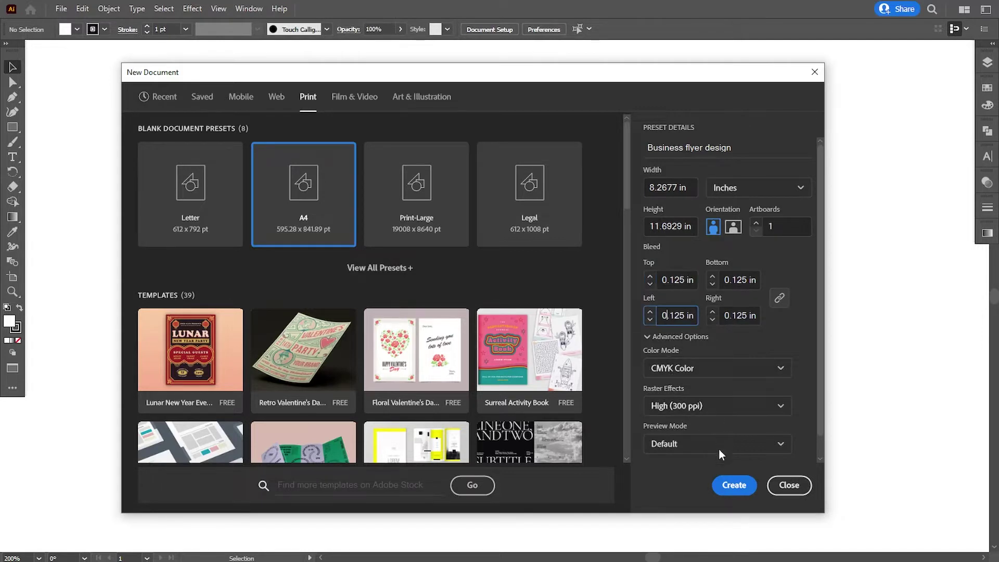
pyautogui.click(720, 484)
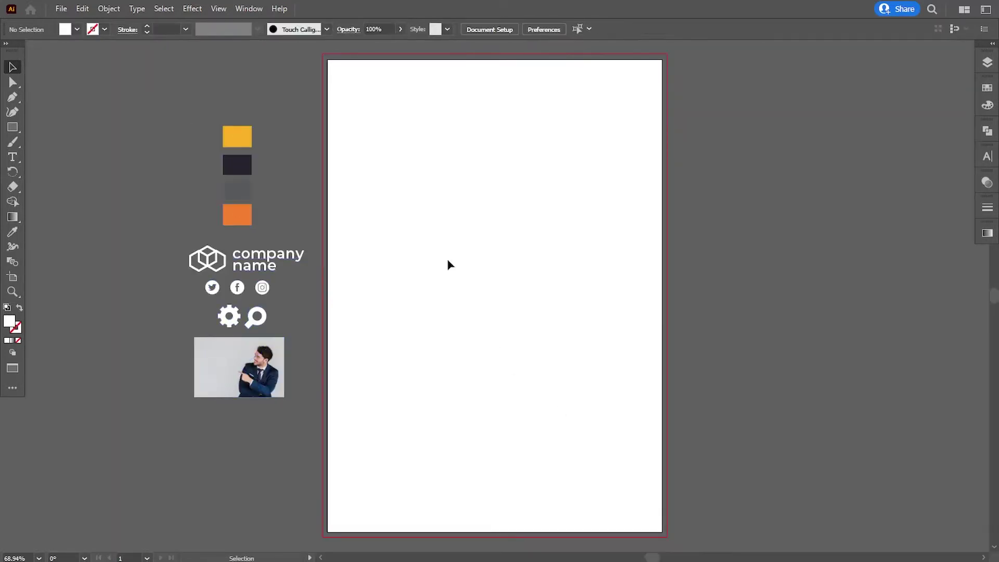
# Draw a full-width rectangle, about 8.52 × 2.49 in, along the page's top edge
pyautogui.scroll(3, 446, 319)
pyautogui.scroll(1, 447, 323)
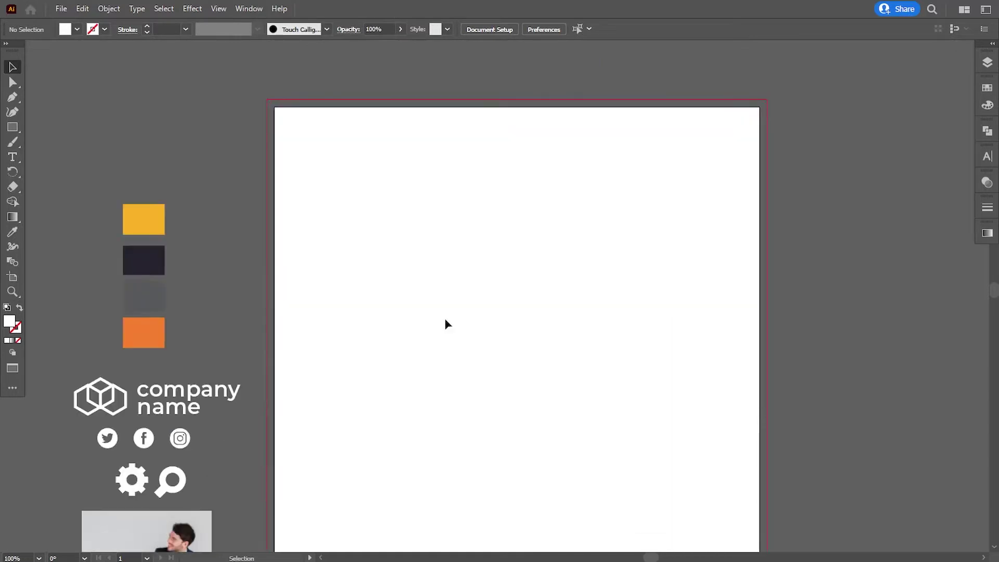
pyautogui.scroll(-1, 446, 312)
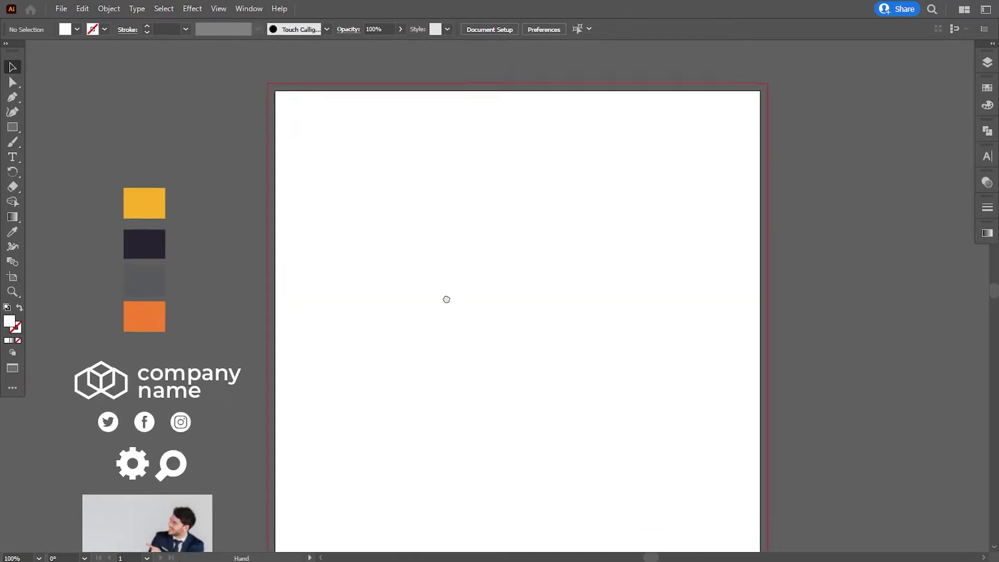
pyautogui.click(13, 127)
pyautogui.moveTo(270, 76); pyautogui.dragTo(398, 223)
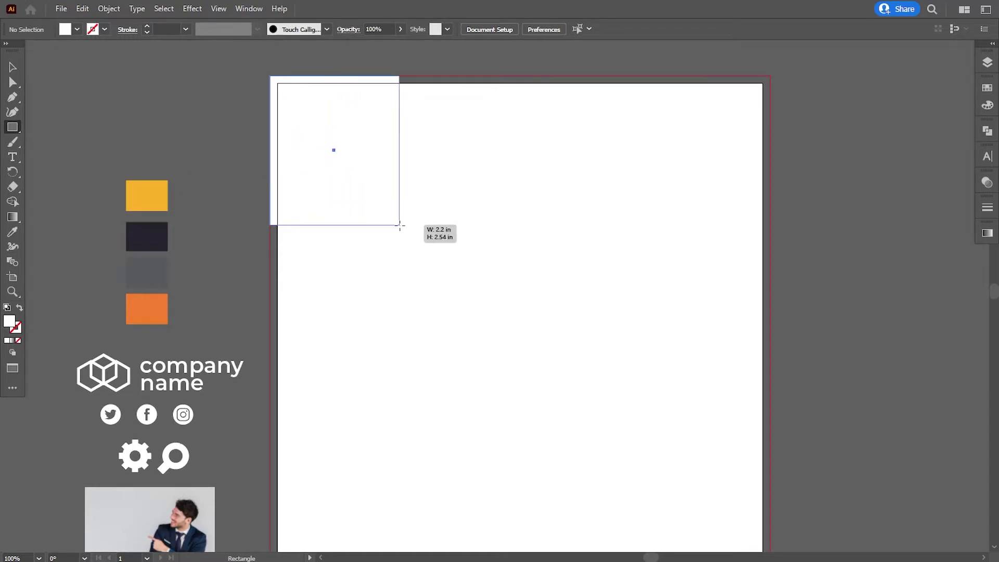
pyautogui.moveTo(398, 223); pyautogui.dragTo(771, 222)
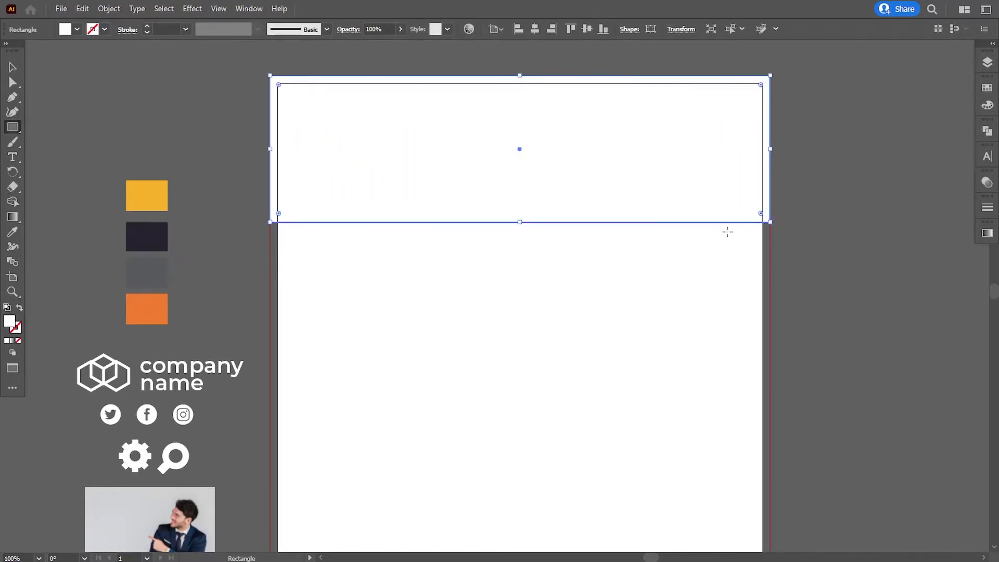
# Fill the header rectangle with the yellow swatch colour and deselect it
pyautogui.click(12, 233)
pyautogui.click(147, 196)
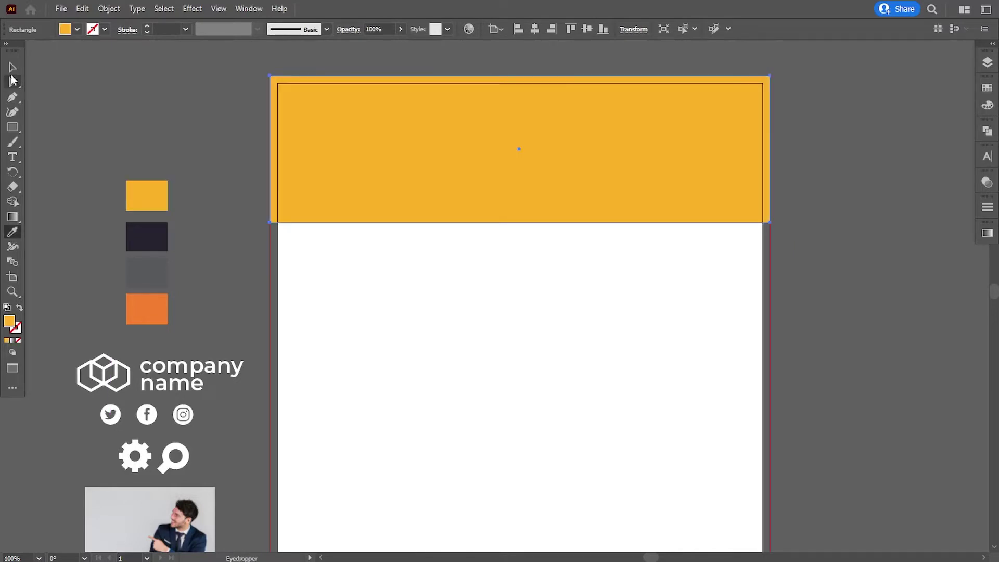
pyautogui.click(13, 67)
pyautogui.click(67, 94)
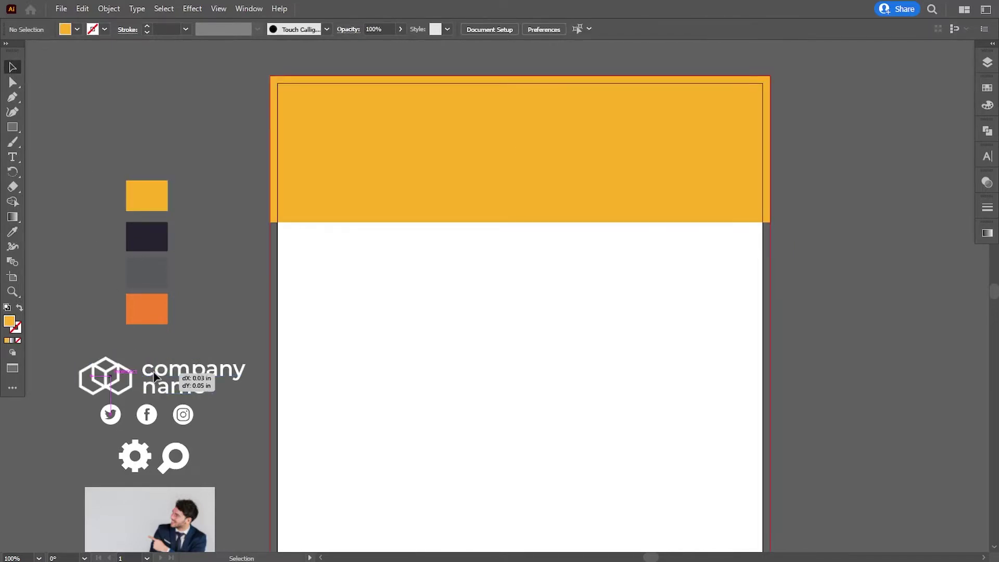
# Move the company-name logo into the header's top-left, bring it to front and nudge it up
pyautogui.moveTo(167, 365)
pyautogui.mouseDown()
pyautogui.moveTo(391, 246)
pyautogui.moveTo(408, 133)
pyautogui.mouseUp()
pyautogui.rightClick(409, 135)
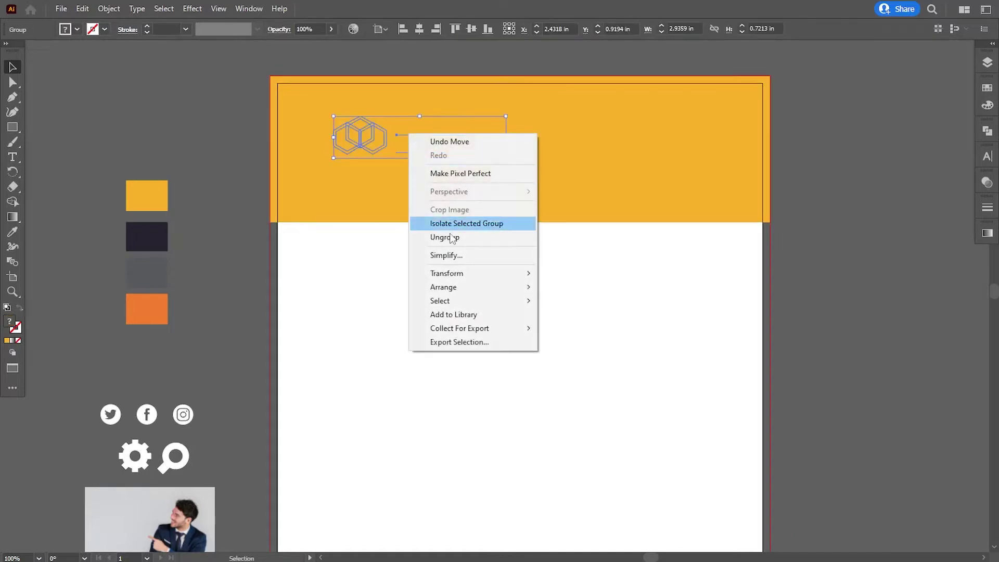
pyautogui.moveTo(444, 288)
pyautogui.click(547, 287)
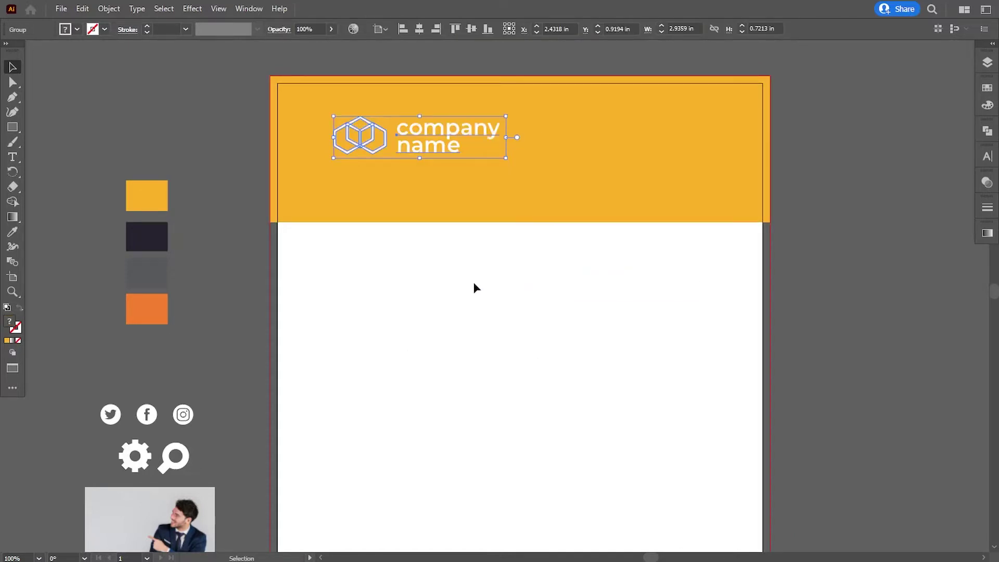
pyautogui.press('Up')
pyautogui.press('Up')
pyautogui.press('Up')
pyautogui.press('Up')
pyautogui.press('Up')
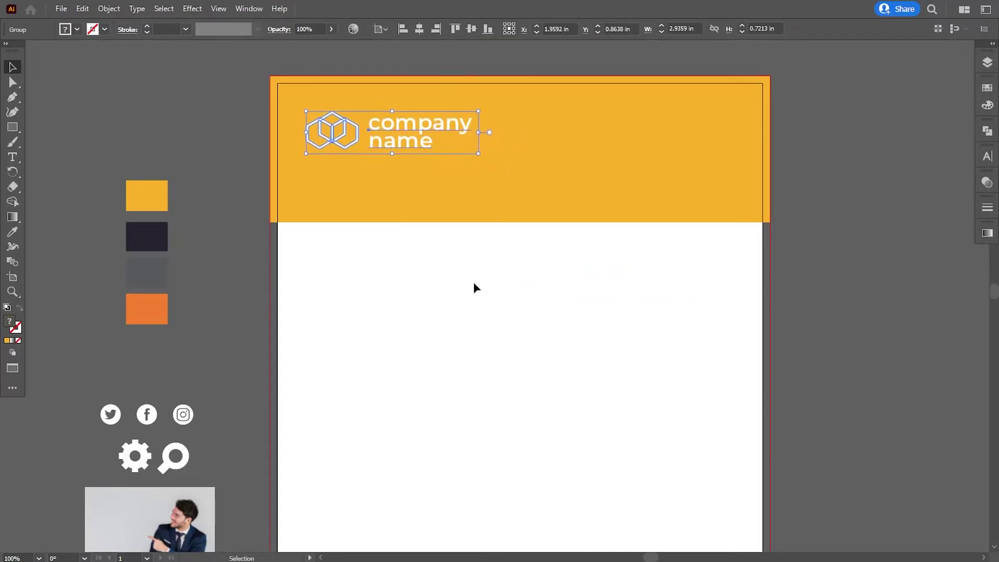
pyautogui.press('Up')
pyautogui.press('Up')
pyautogui.click(255, 224)
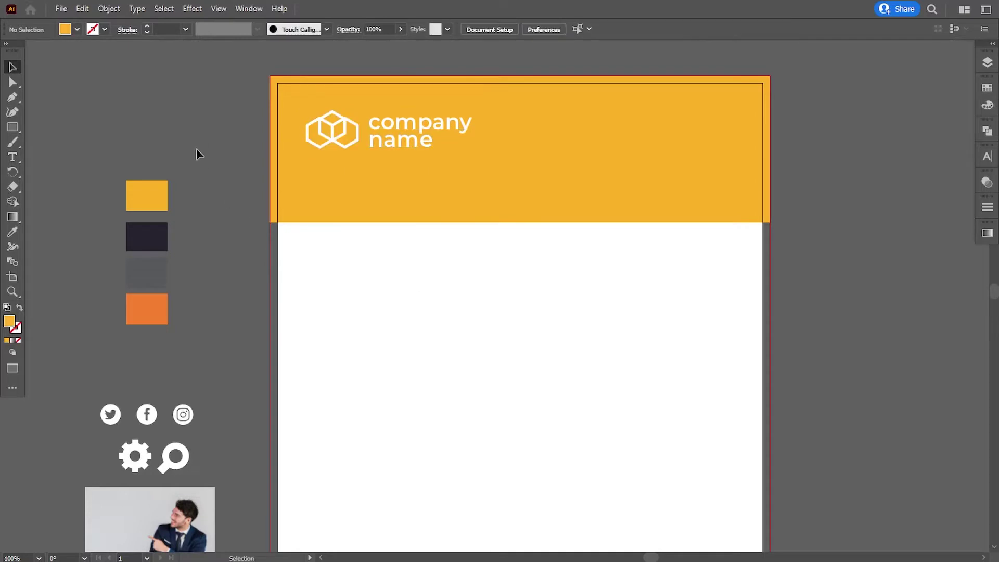
pyautogui.click(17, 160)
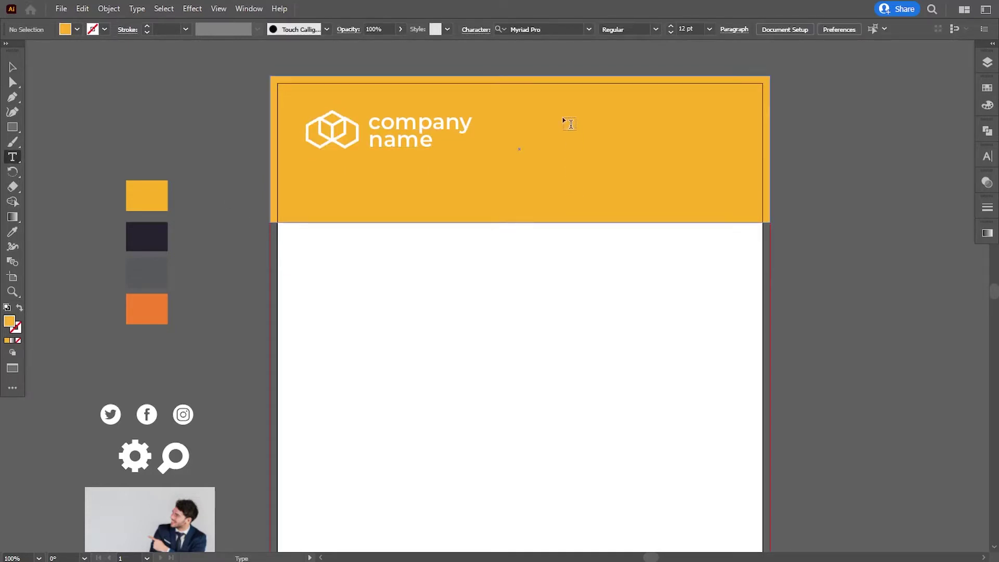
# Type three contact lines (e-mail, phone and street address) in the header's right half
pyautogui.click(570, 124)
pyautogui.write('Yourname@email.com')
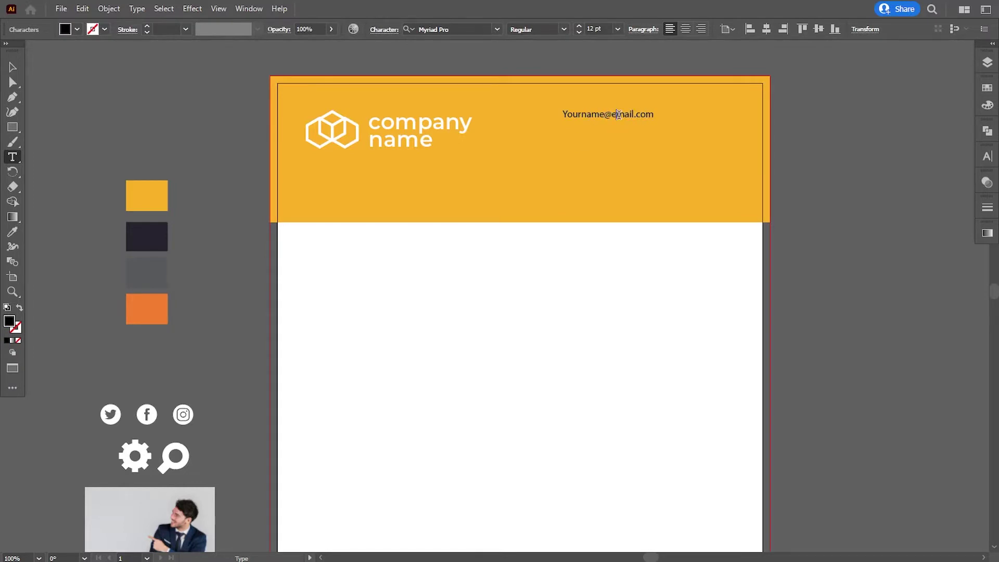
pyautogui.press('BackSpace')
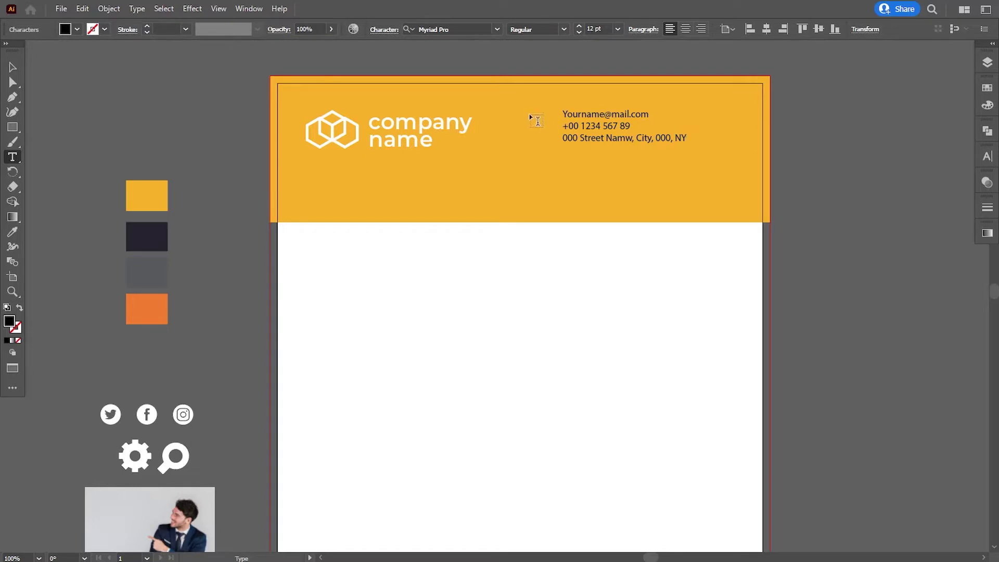
# Right-align the contact lines and search the font list for 'mon'
pyautogui.moveTo(563, 113); pyautogui.dragTo(731, 156)
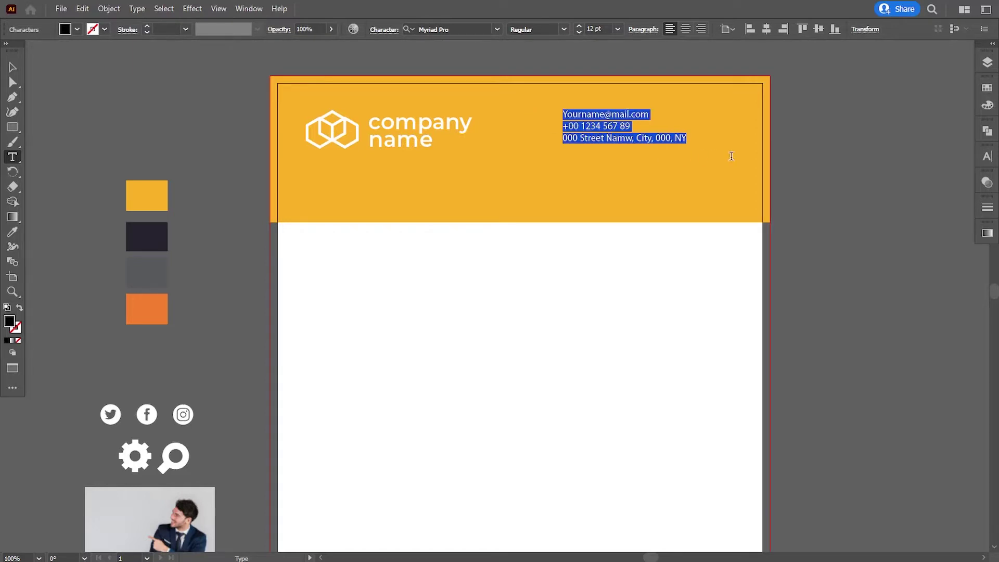
pyautogui.click(701, 29)
pyautogui.click(452, 29)
pyautogui.write('mon')
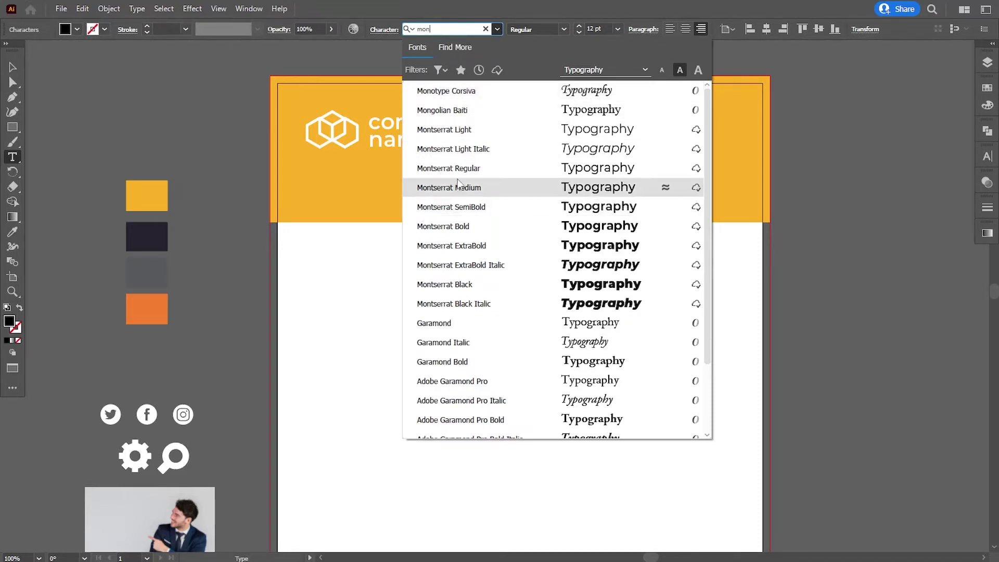
# Set the contact text to Montserrat Regular 10 pt and move it to the header's right edge
pyautogui.click(461, 174)
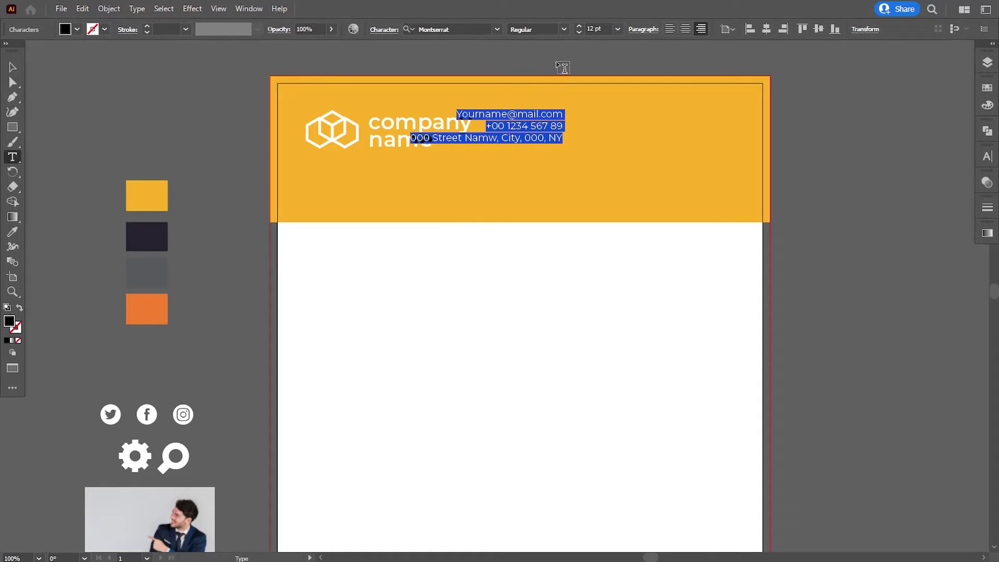
pyautogui.click(597, 28)
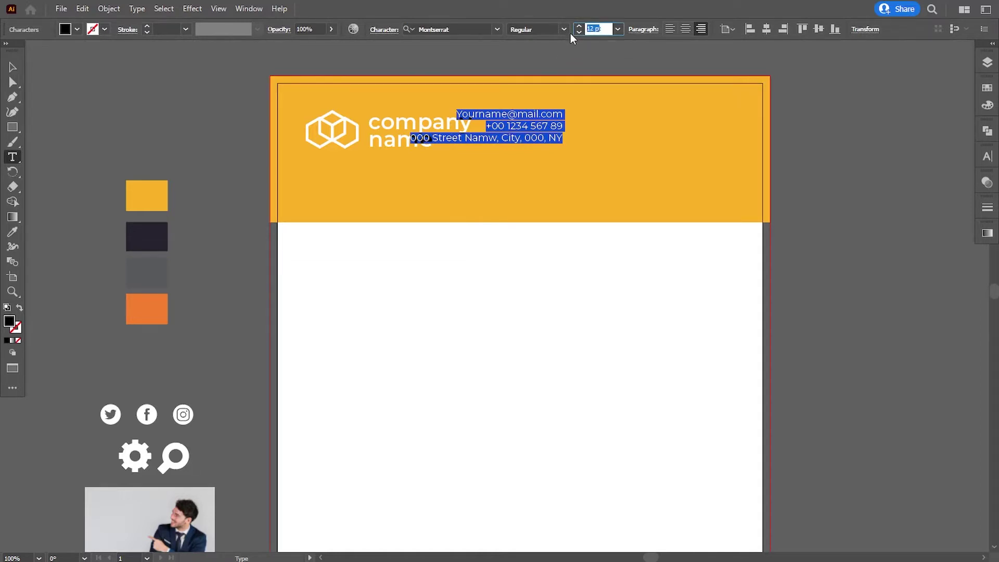
pyautogui.write('10')
pyautogui.press('Escape')
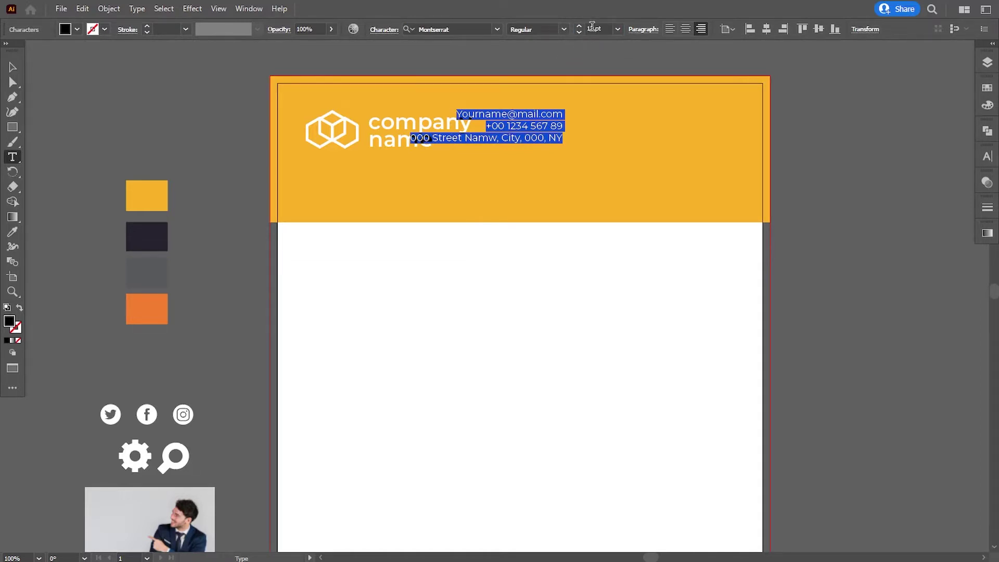
pyautogui.click(595, 28)
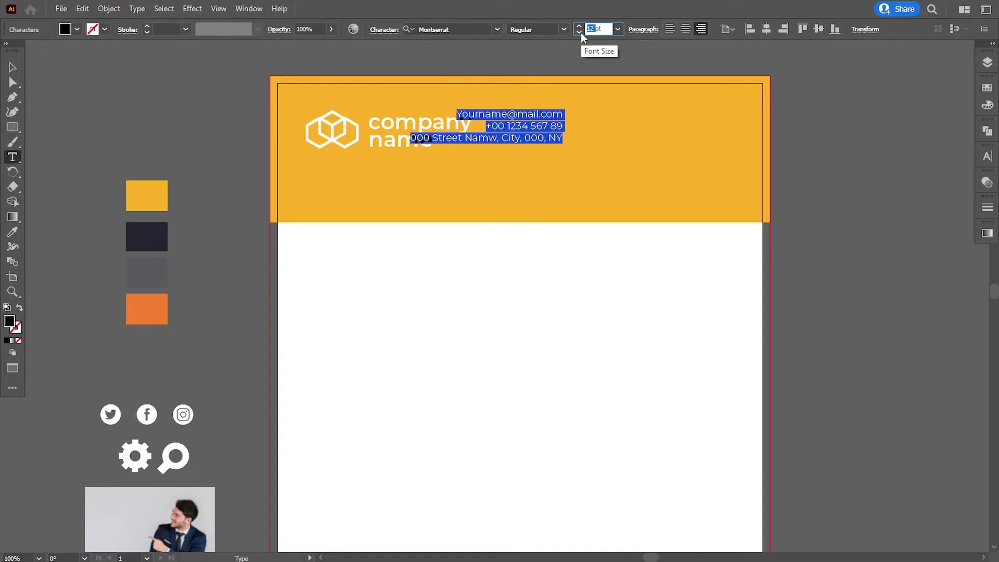
pyautogui.write('10')
pyautogui.press('Return')
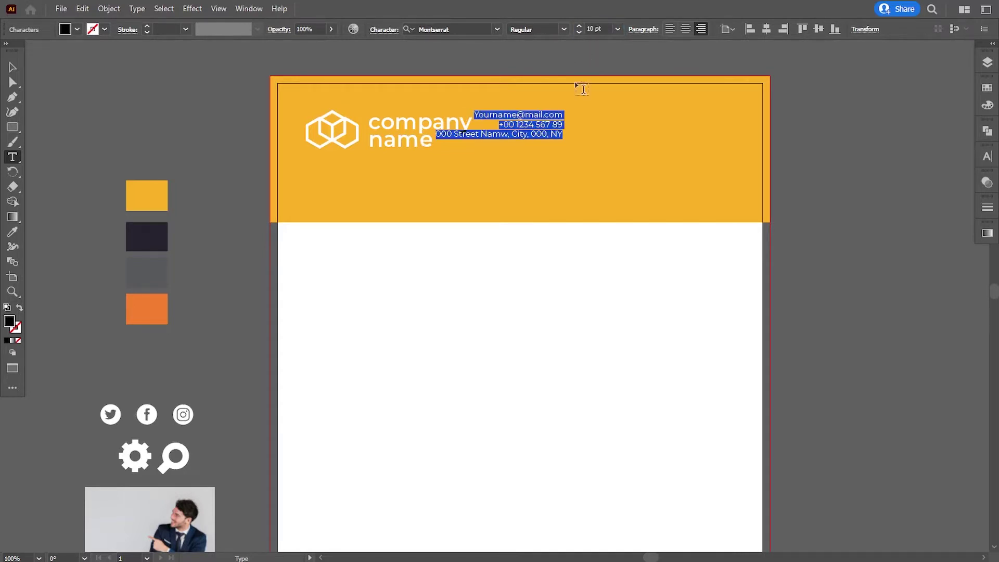
pyautogui.press('Escape')
pyautogui.moveTo(526, 129); pyautogui.dragTo(684, 133)
# Increase the contact text's leading to about 21 pt in the Character panel
pyautogui.click(988, 158)
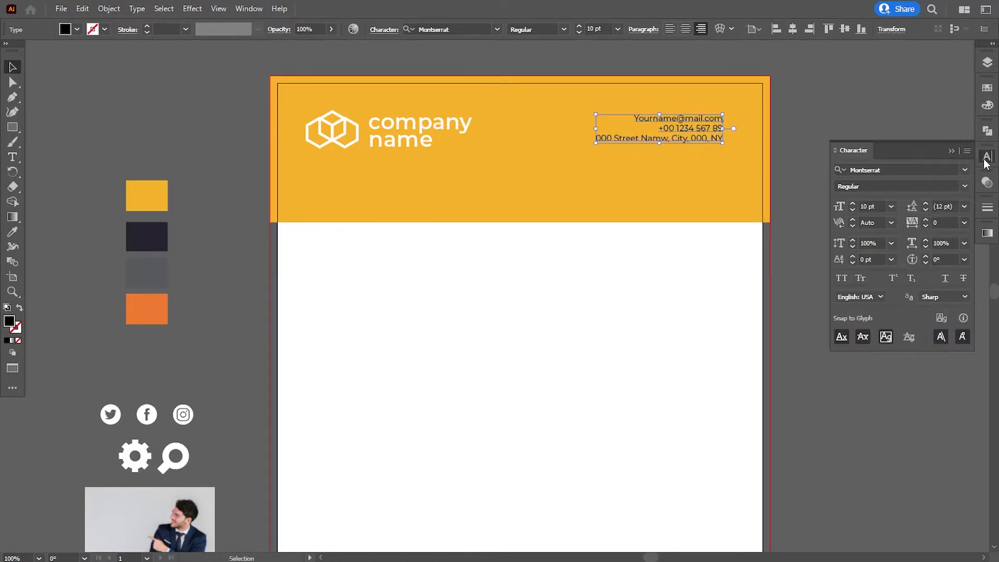
pyautogui.click(926, 204)
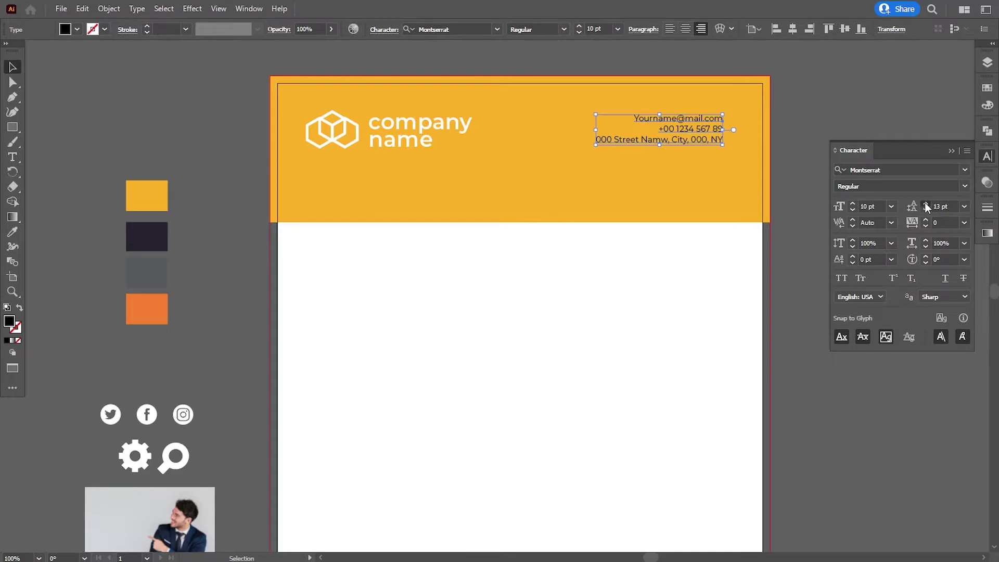
pyautogui.click(926, 205)
pyautogui.click(926, 205)
pyautogui.click(926, 205)
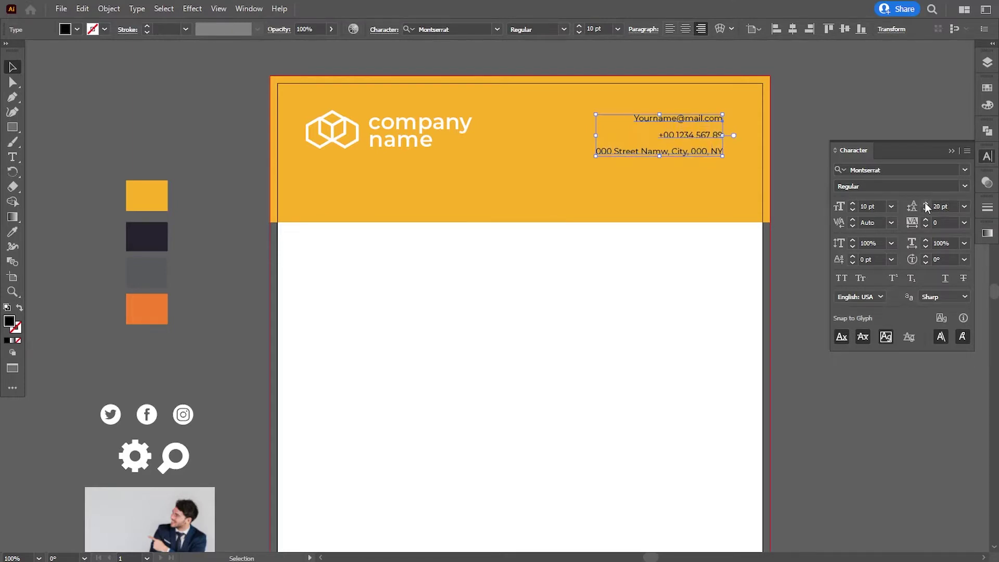
pyautogui.click(926, 205)
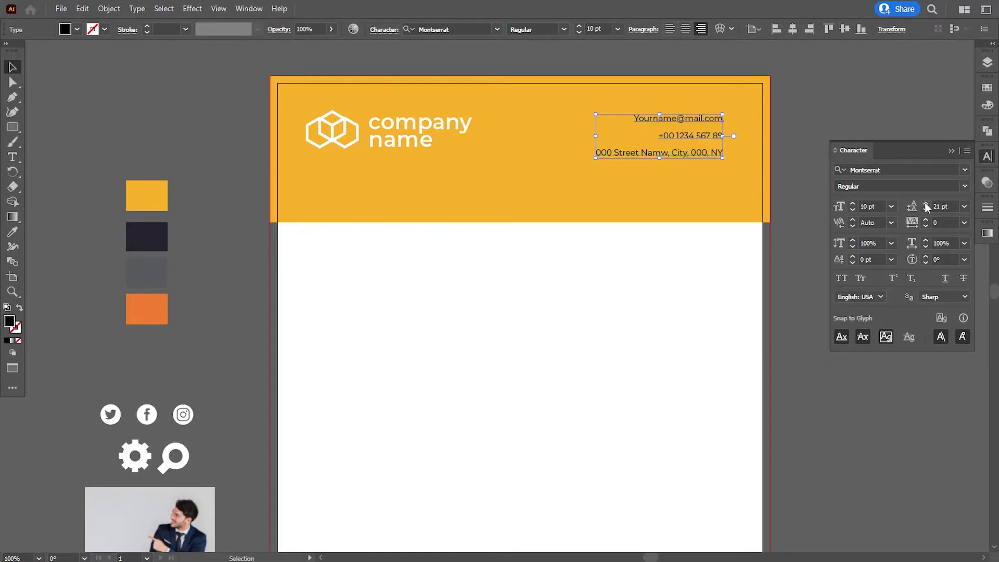
pyautogui.click(954, 151)
# Colour the contact text white
pyautogui.doubleClick(10, 322)
pyautogui.write('FFFFFF')
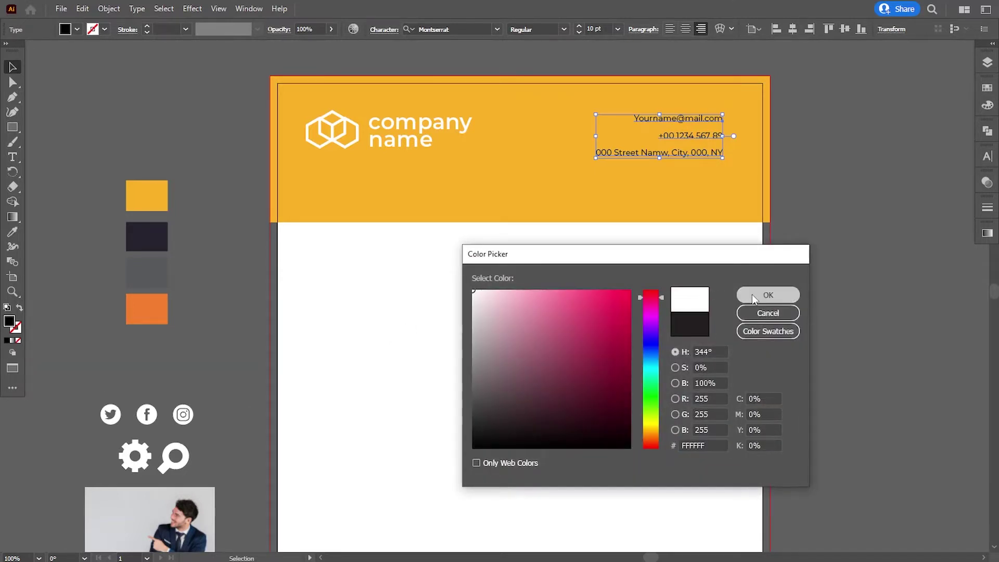
pyautogui.click(751, 295)
pyautogui.click(832, 286)
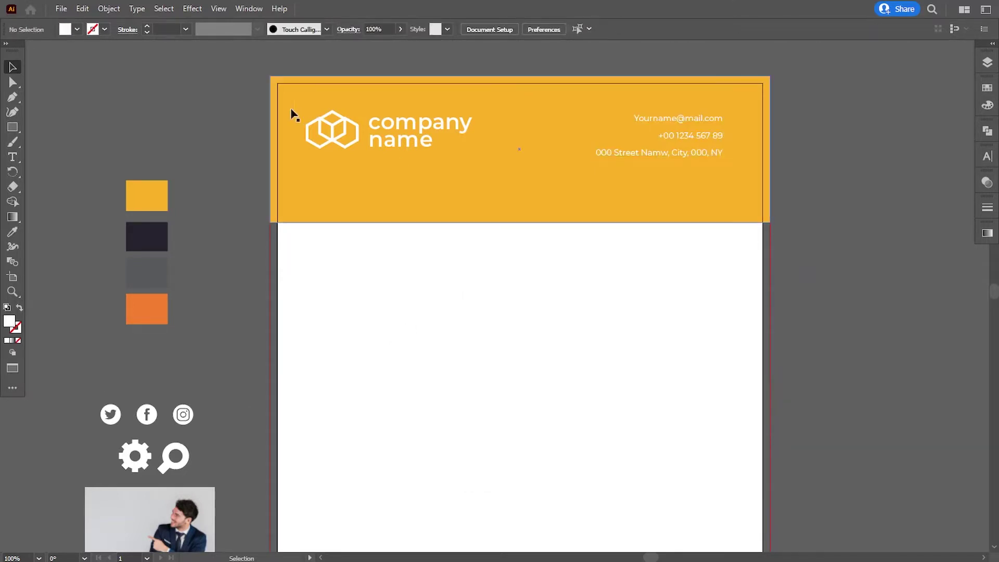
# Show rulers and drag a vertical guide to the logo's left edge
pyautogui.click(217, 9)
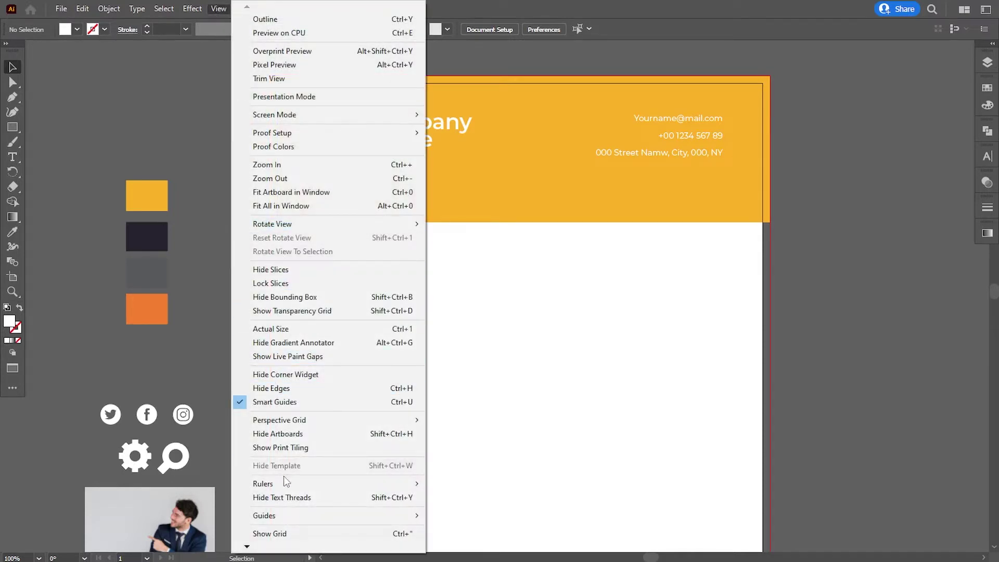
pyautogui.moveTo(263, 484)
pyautogui.click(458, 483)
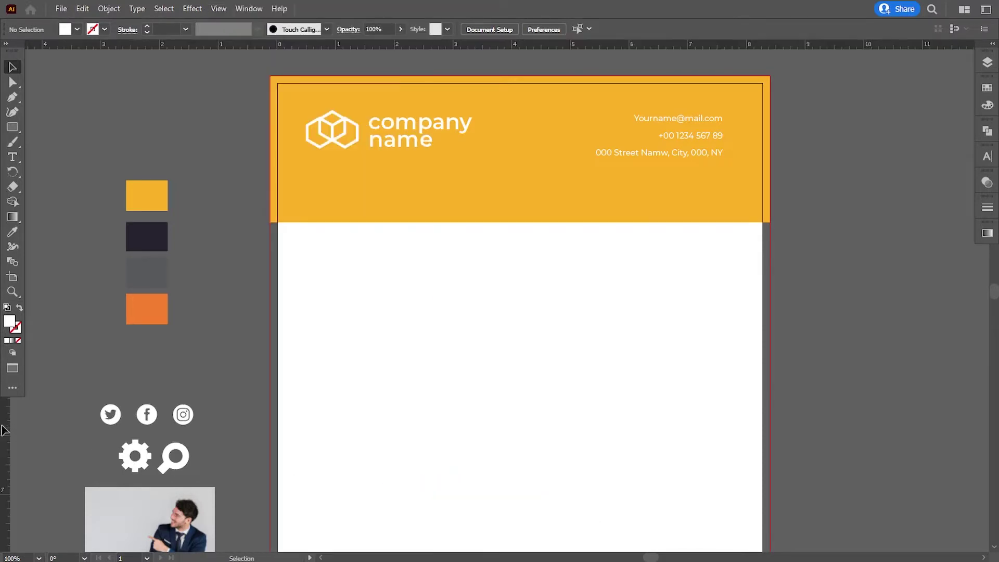
pyautogui.moveTo(4, 429); pyautogui.dragTo(306, 354)
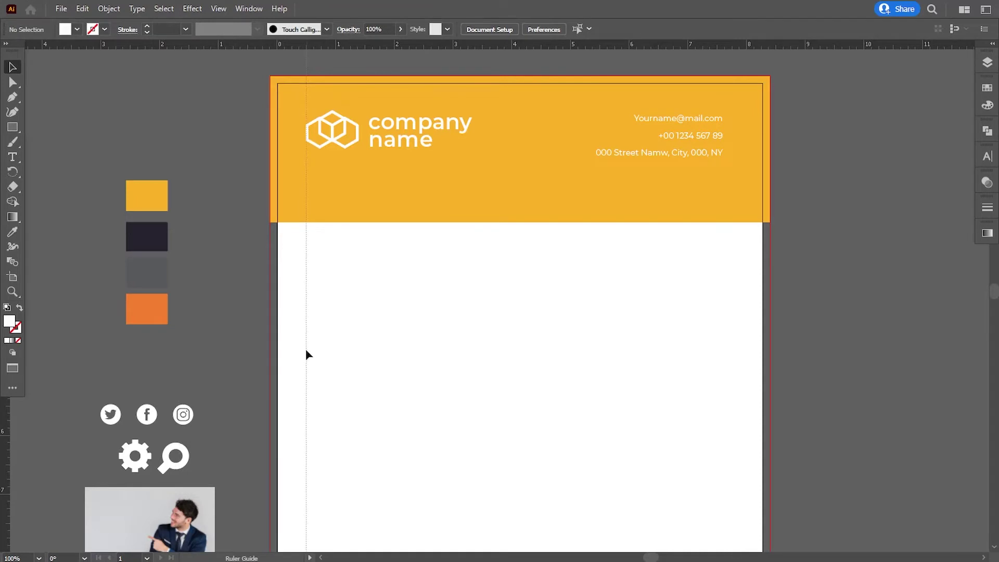
# Nudge the logo right onto the guide and shift the contact block slightly right
pyautogui.click(324, 150)
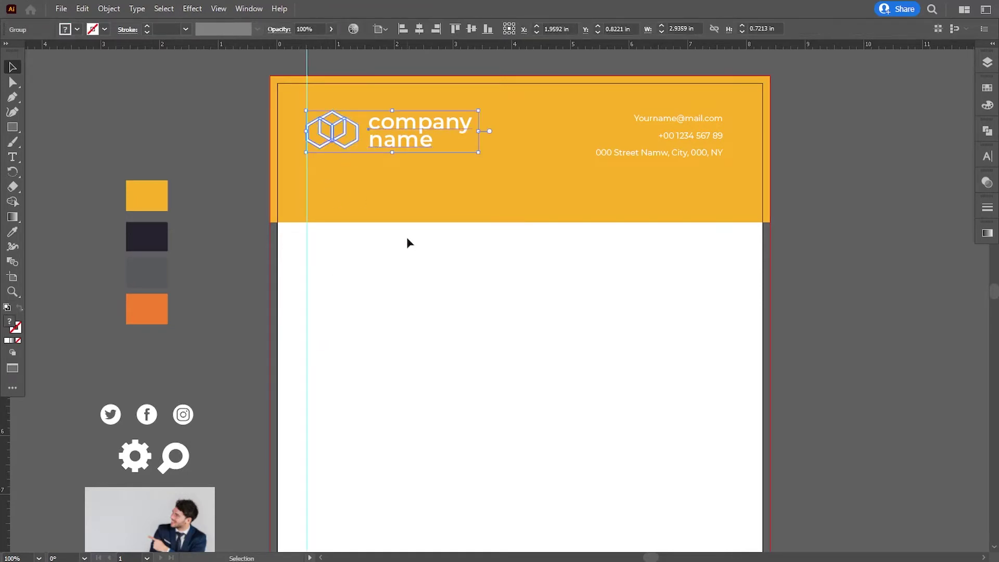
pyautogui.press('Right')
pyautogui.press('Right')
pyautogui.click(863, 259)
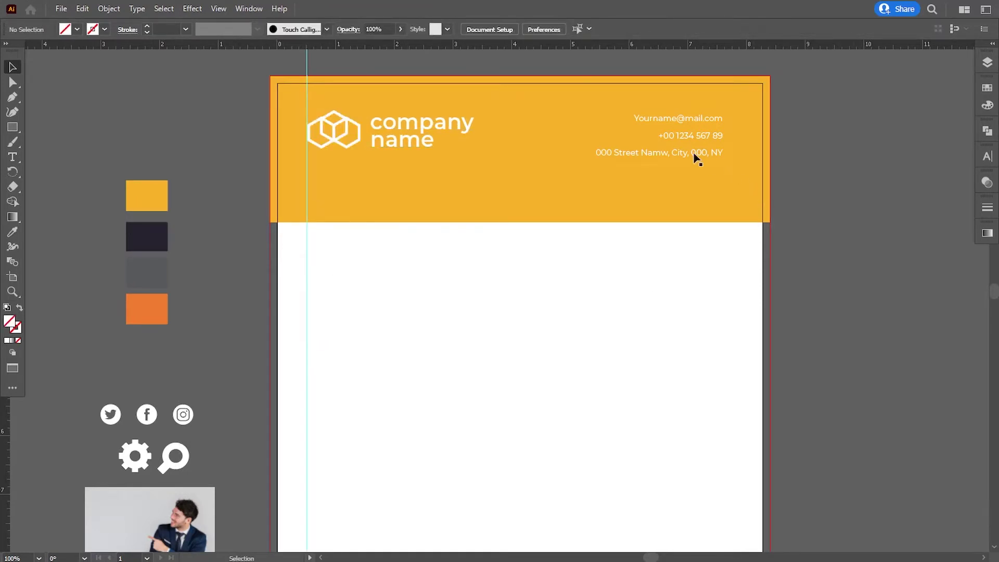
pyautogui.moveTo(695, 157); pyautogui.dragTo(702, 156)
pyautogui.click(369, 252)
pyautogui.click(12, 127)
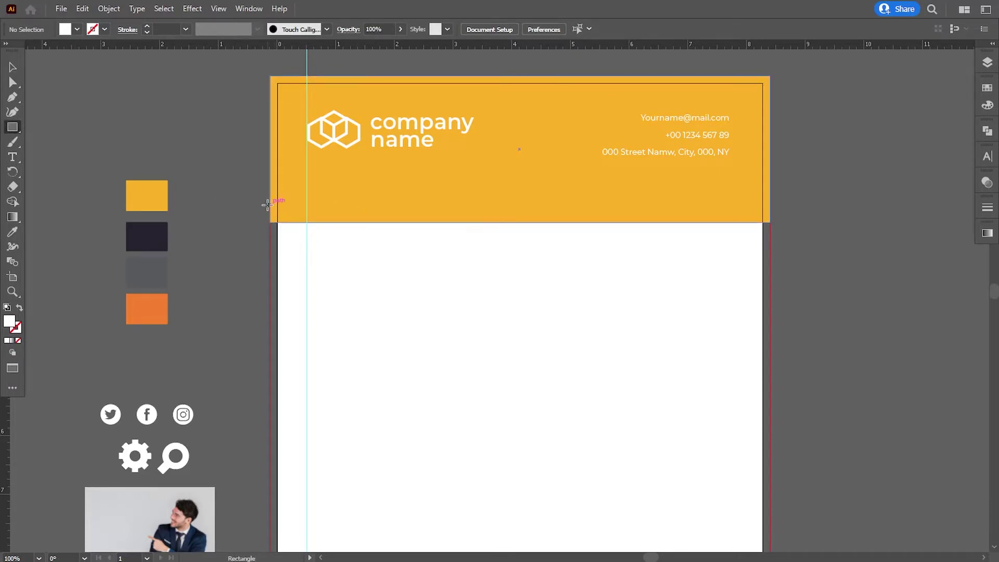
# Draw a bar from the header's lower-left edge and fill it with the dark navy swatch
pyautogui.moveTo(267, 205)
pyautogui.mouseDown()
pyautogui.moveTo(333, 251)
pyautogui.moveTo(518, 251)
pyautogui.mouseUp()
pyautogui.moveTo(393, 252); pyautogui.dragTo(394, 251)
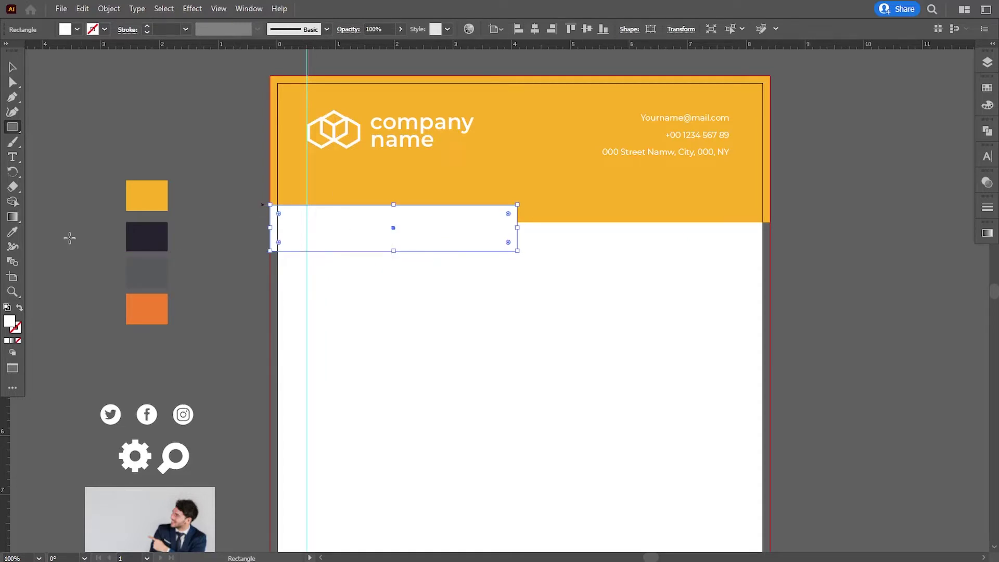
pyautogui.click(14, 234)
pyautogui.click(151, 242)
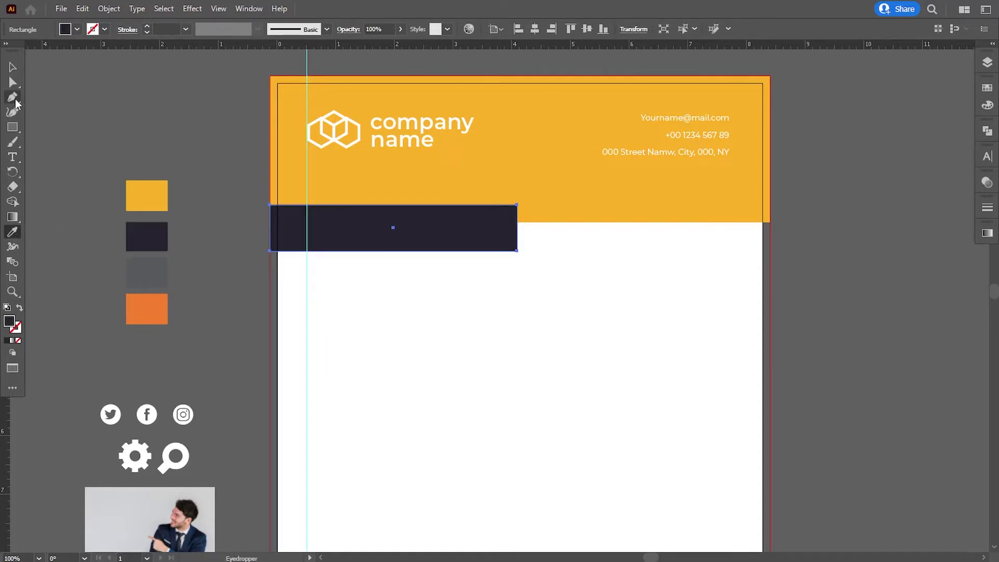
# Drag the band's bottom-right anchor left to give its right end a slant
pyautogui.click(13, 84)
pyautogui.moveTo(517, 251); pyautogui.dragTo(480, 253)
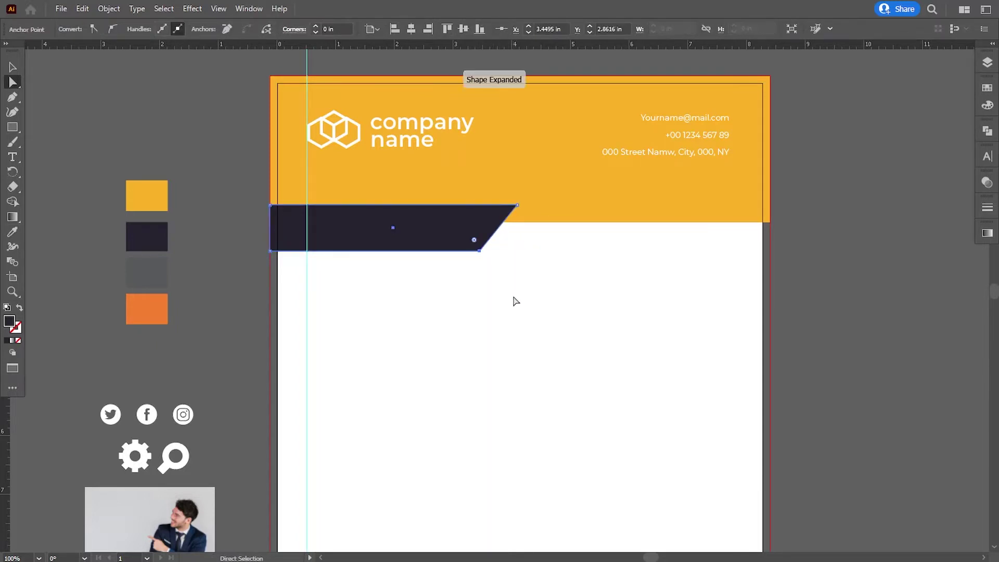
pyautogui.scroll(1, 515, 299)
pyautogui.scroll(2, 477, 301)
pyautogui.hotkey('ctrl', 'shift', 'a')
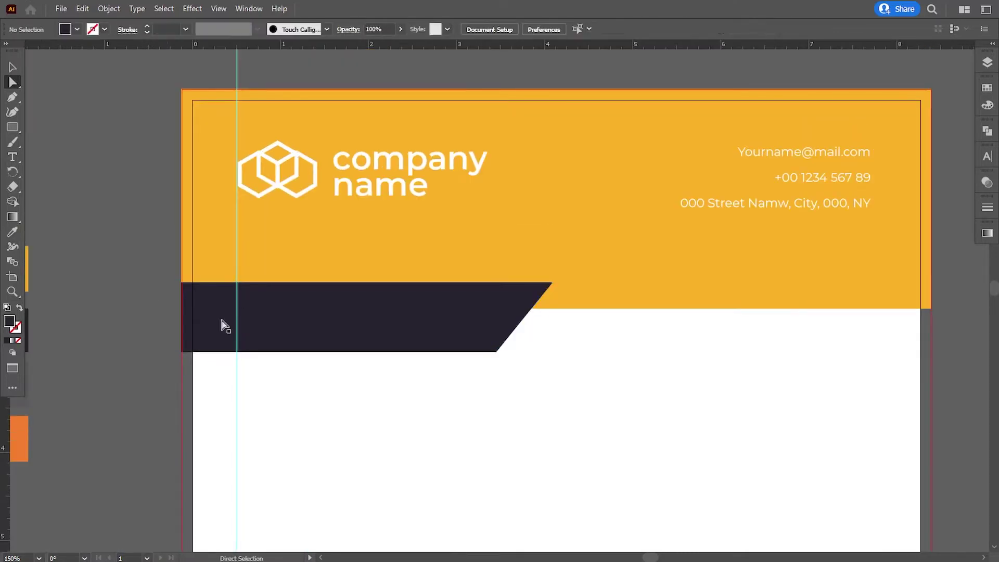
pyautogui.hscroll(1, 468, 350)
pyautogui.hscroll(3, 423, 348)
pyautogui.click(182, 328)
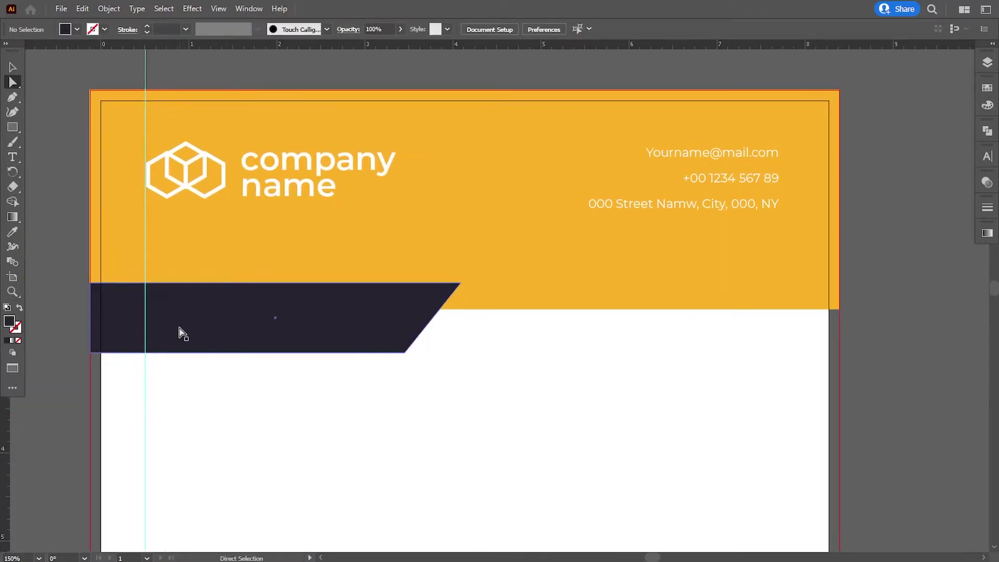
pyautogui.hotkey('ctrl', 'shift', 'a')
pyautogui.click(12, 97)
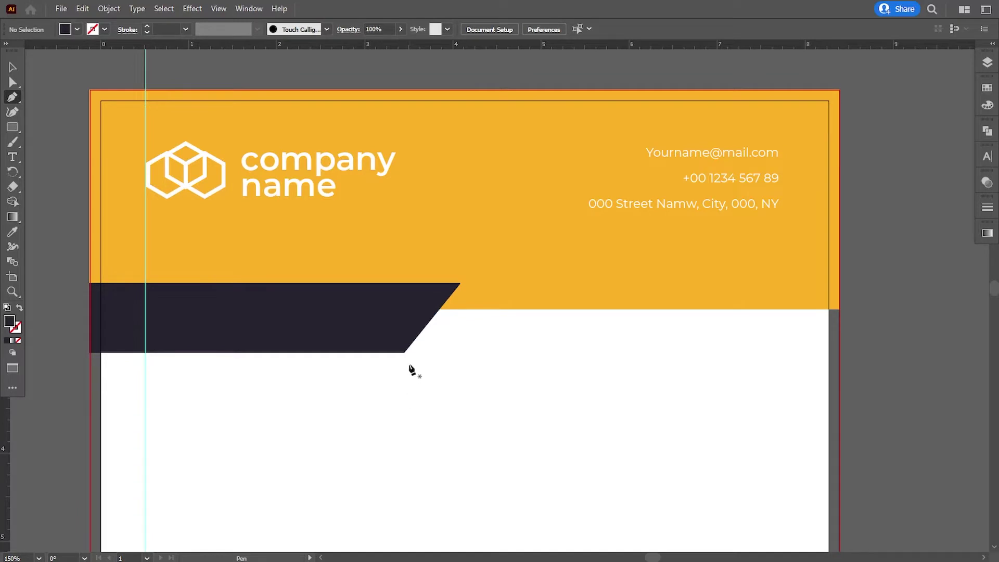
# Draw a closed four-point parallelogram with the Pen tool above the band's slanted end
pyautogui.click(489, 242)
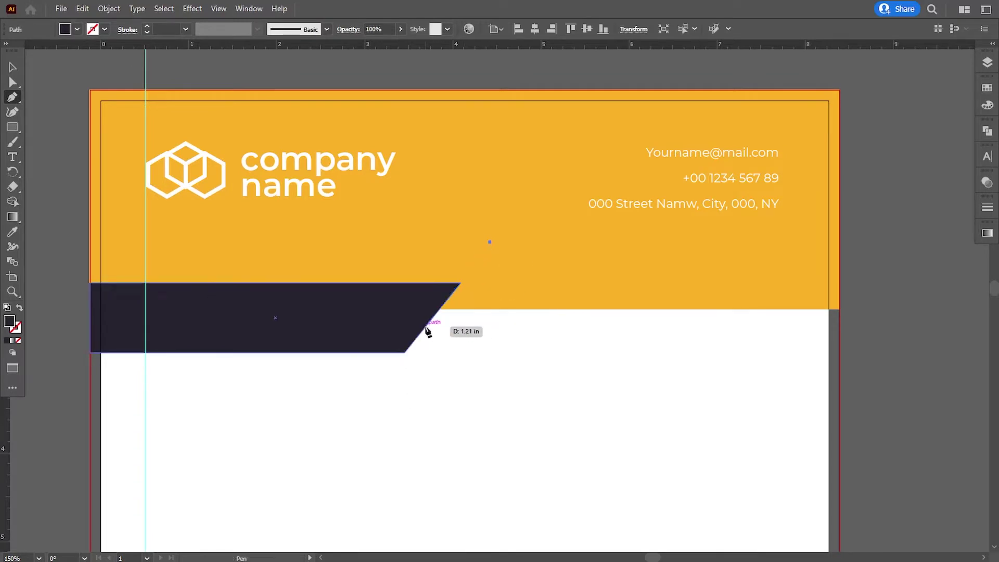
pyautogui.click(426, 326)
pyautogui.click(501, 326)
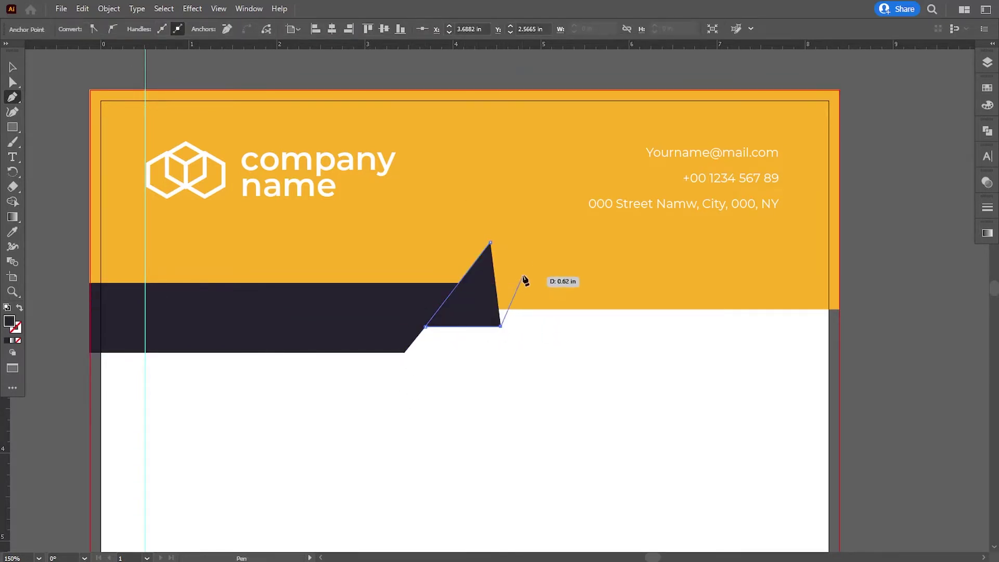
pyautogui.click(553, 242)
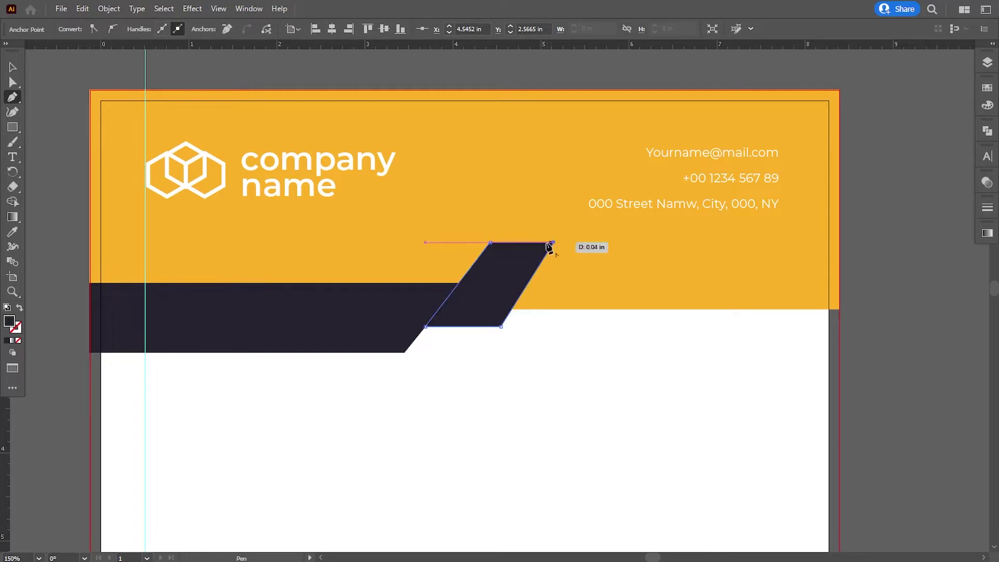
pyautogui.click(489, 242)
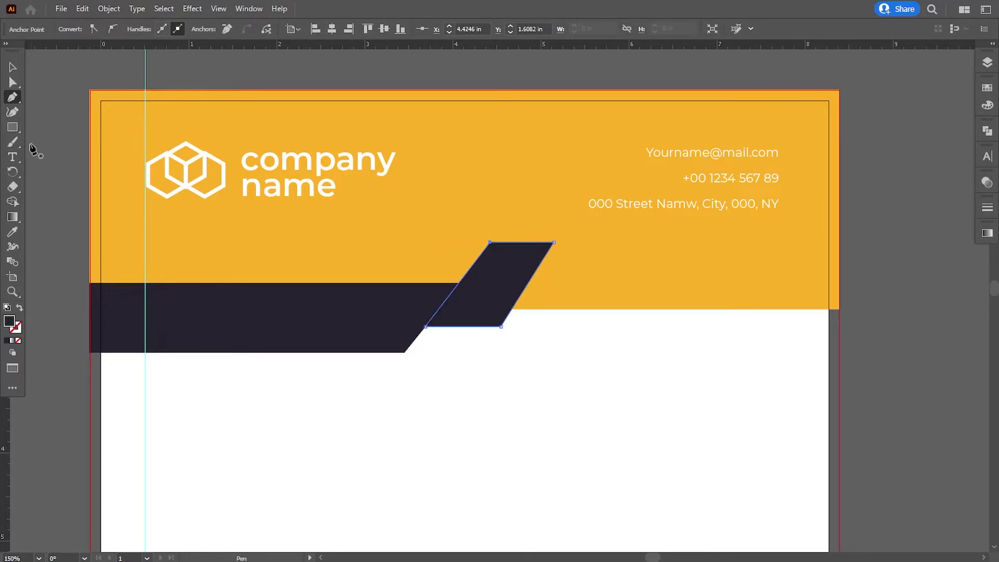
# Adjust the parallelogram's corner anchors so its bottom sits on the band's slant
pyautogui.click(13, 82)
pyautogui.scroll(1, 496, 360)
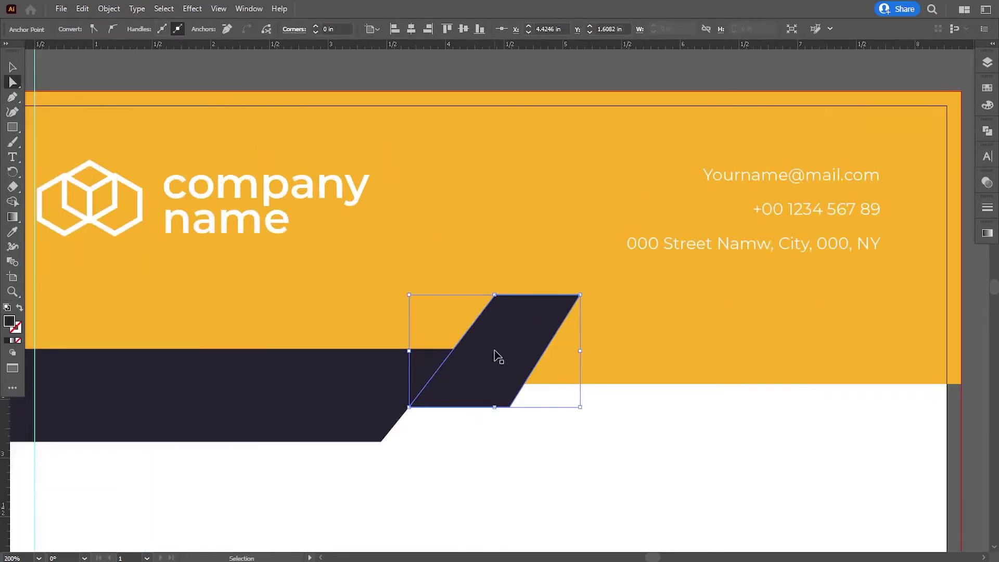
pyautogui.scroll(1, 495, 354)
pyautogui.scroll(-1, 489, 344)
pyautogui.moveTo(516, 409); pyautogui.dragTo(498, 408)
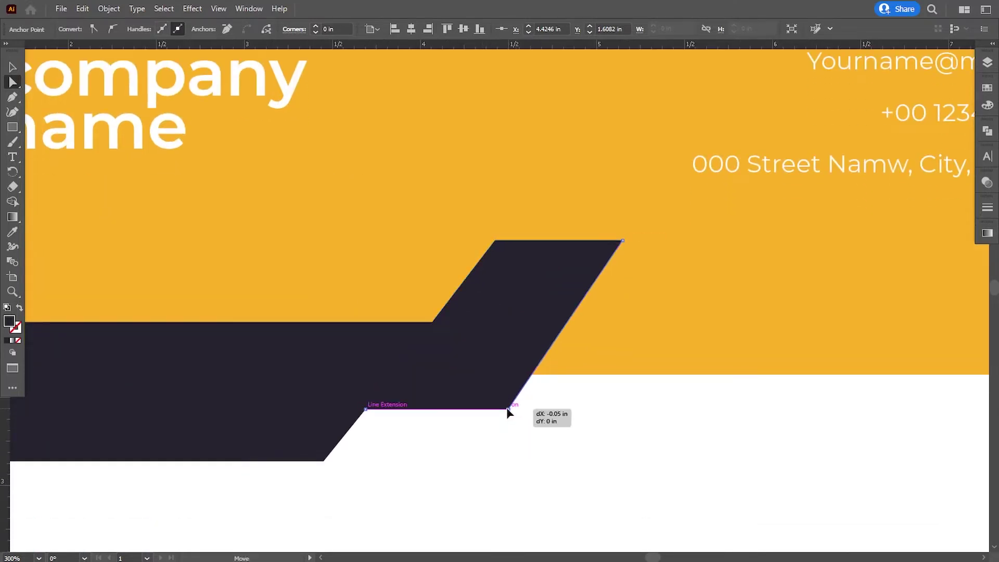
pyautogui.moveTo(366, 409); pyautogui.dragTo(370, 405)
pyautogui.moveTo(495, 241); pyautogui.dragTo(500, 243)
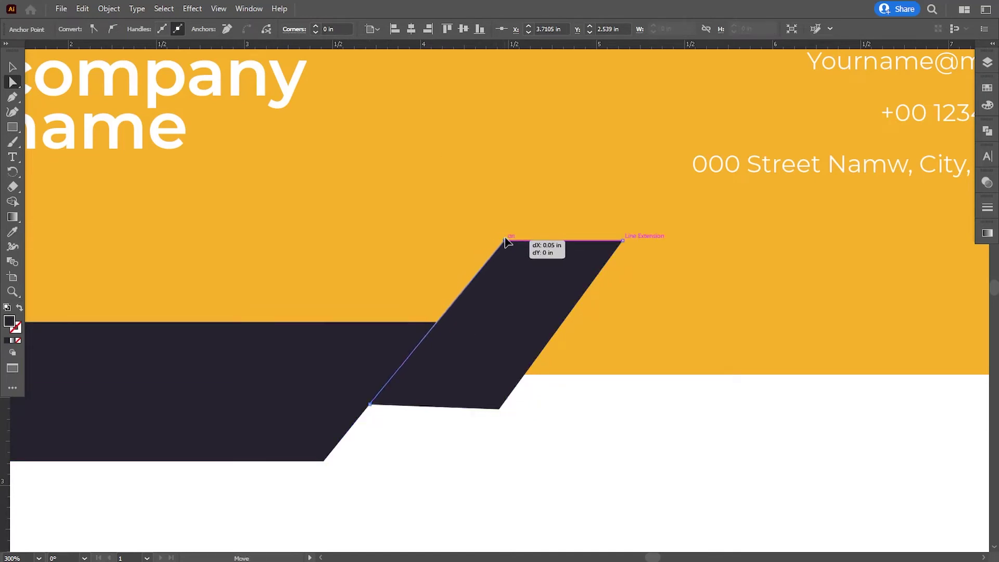
pyautogui.moveTo(501, 243); pyautogui.dragTo(501, 243)
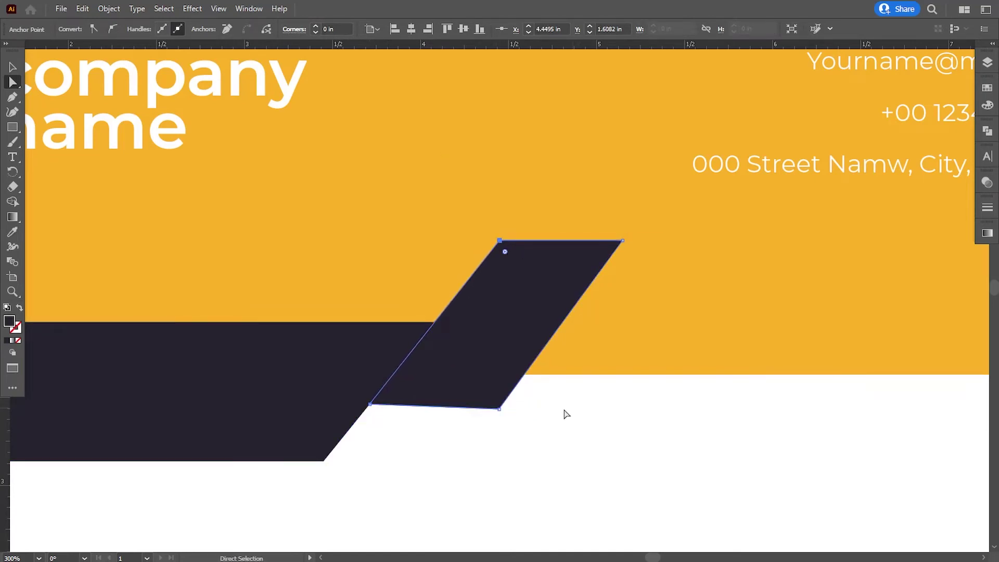
pyautogui.click(498, 408)
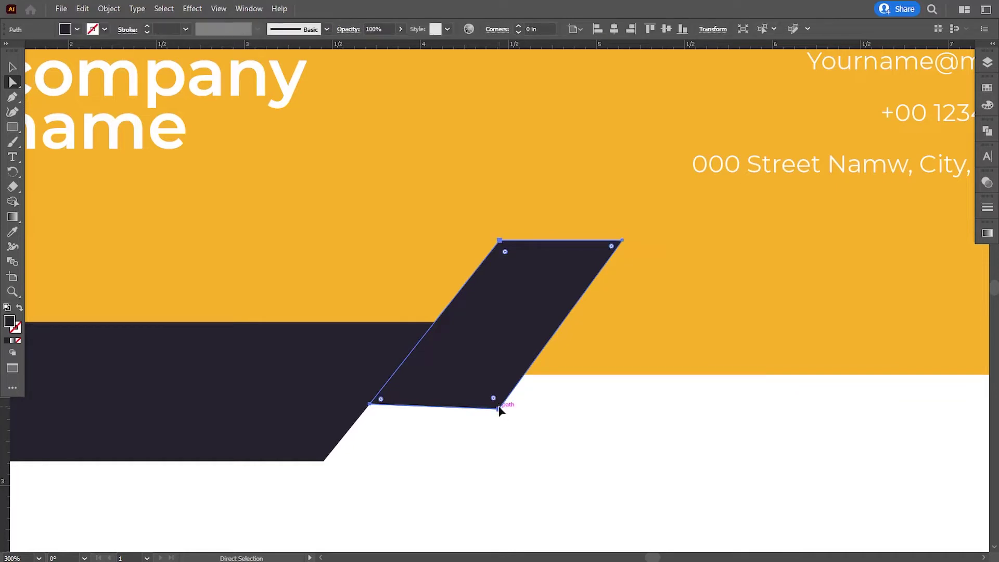
pyautogui.click(531, 451)
pyautogui.hotkey('ctrl', '-')
pyautogui.hotkey('ctrl', '-')
pyautogui.hotkey('ctrl', '-')
# Fill the parallelogram with the grey swatch
pyautogui.hotkey('ctrl', '+')
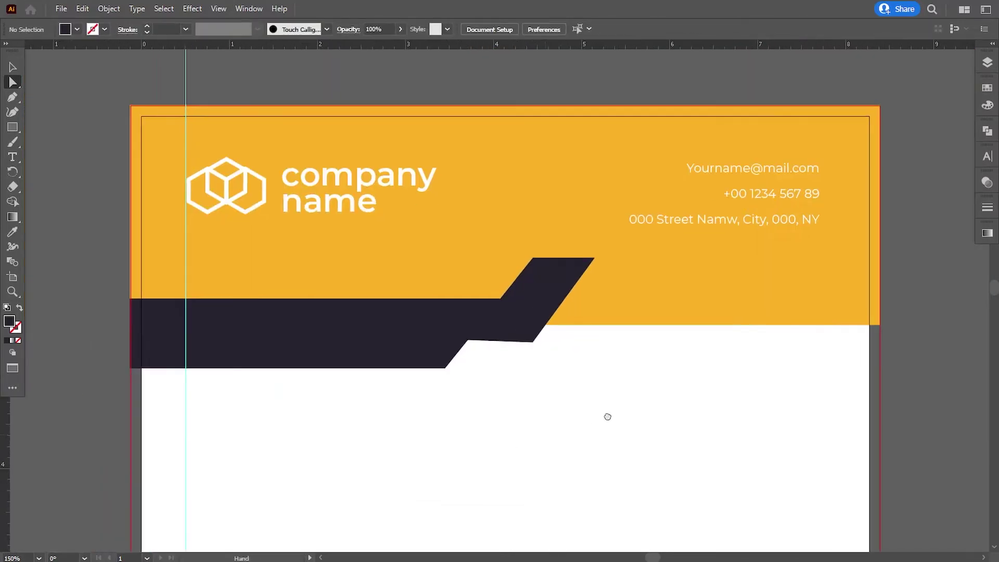
pyautogui.moveTo(608, 416); pyautogui.dragTo(708, 384)
pyautogui.click(624, 290)
pyautogui.press('i')
pyautogui.click(53, 361)
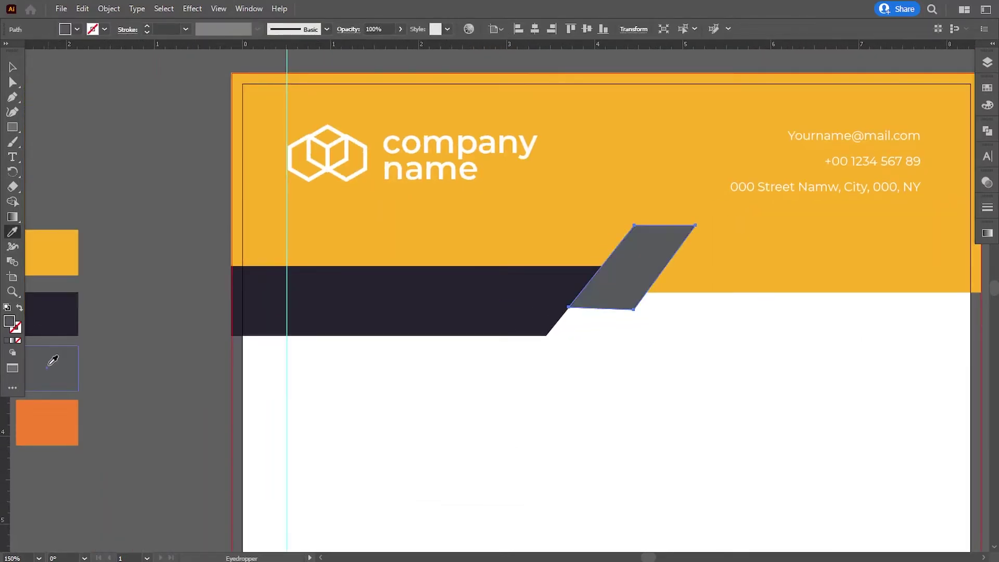
pyautogui.click(10, 67)
pyautogui.click(98, 182)
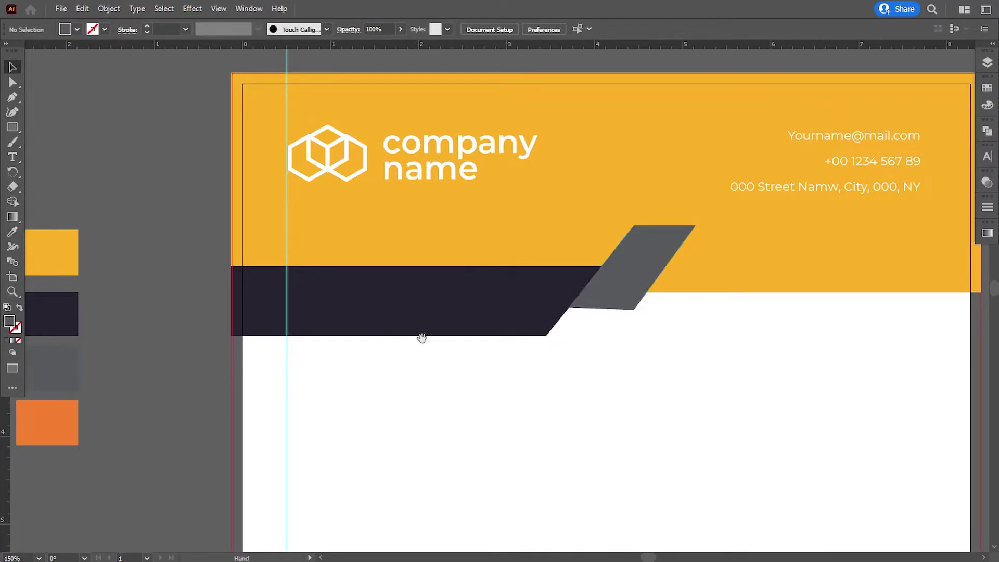
# Inspect the grey parallelogram's anchors with the Direct Selection tool
pyautogui.moveTo(421, 338); pyautogui.dragTo(275, 345)
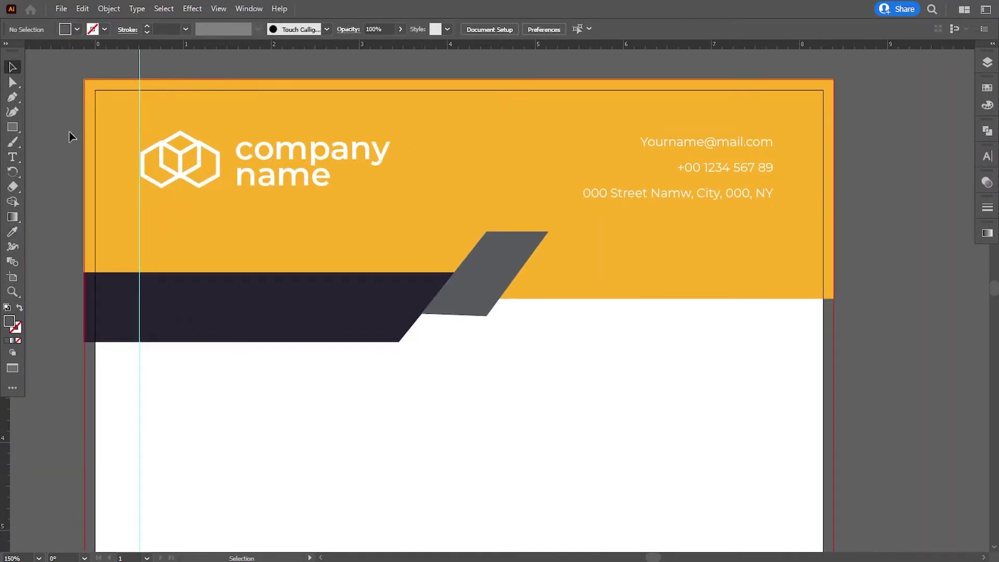
pyautogui.click(13, 97)
pyautogui.click(13, 82)
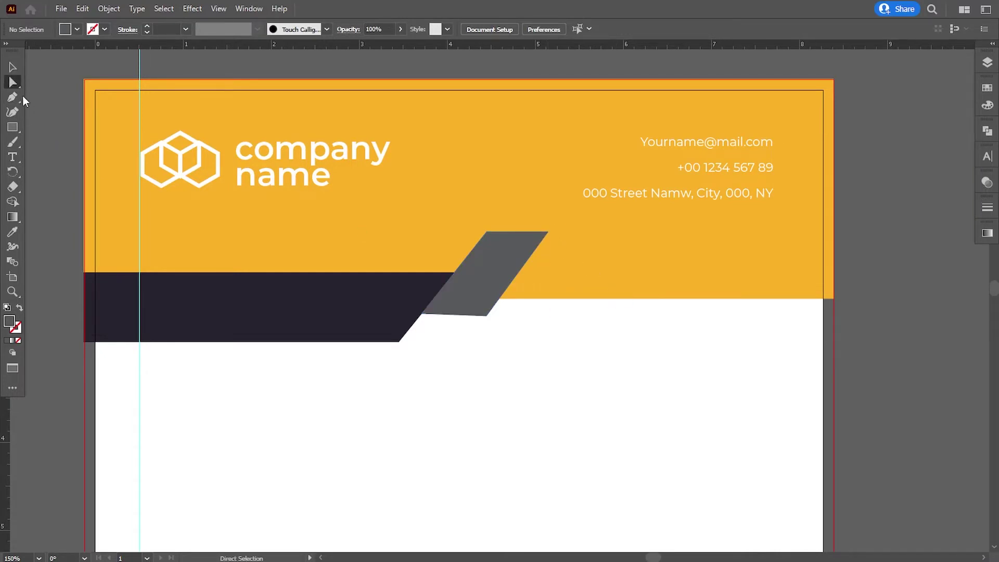
pyautogui.click(487, 317)
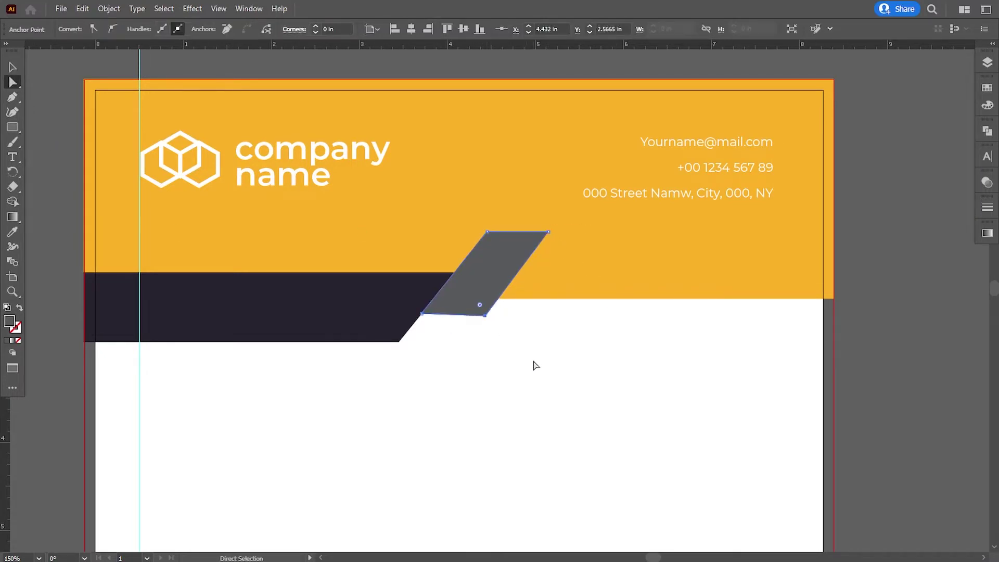
pyautogui.click(536, 365)
# Draw a triangle from the parallelogram's top-right corner to the header's bottom edge, coloured navy
pyautogui.click(13, 97)
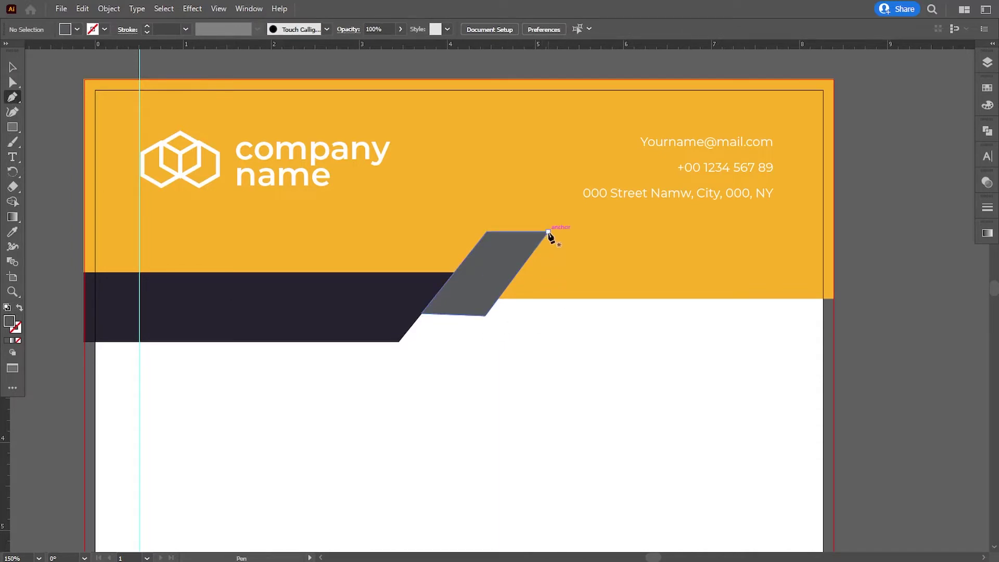
pyautogui.click(548, 232)
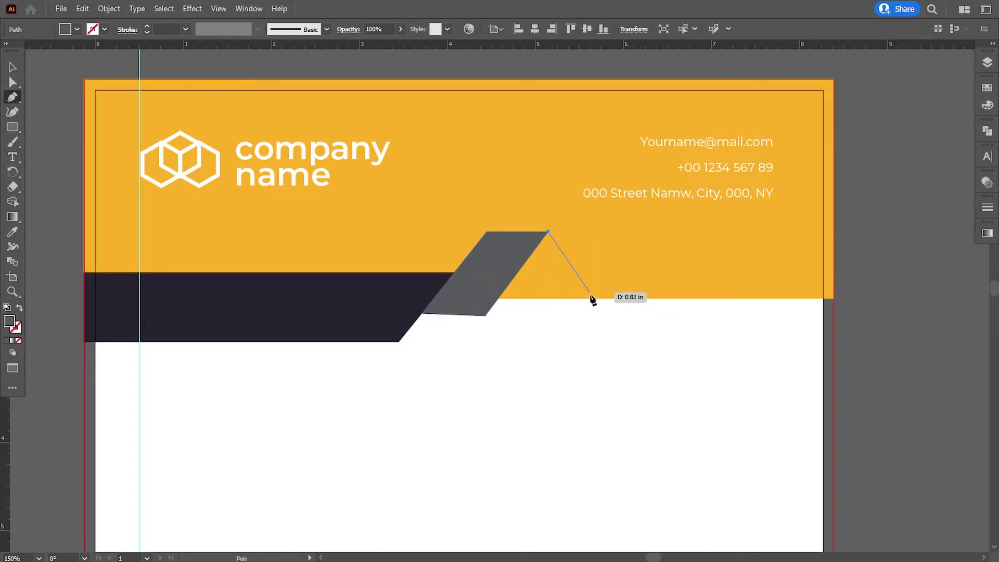
pyautogui.click(592, 299)
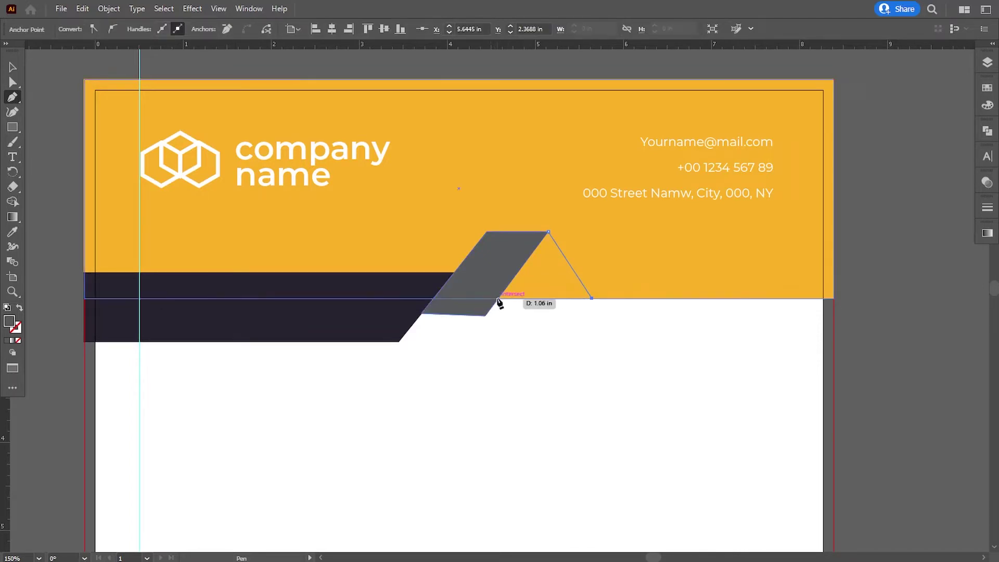
pyautogui.click(499, 299)
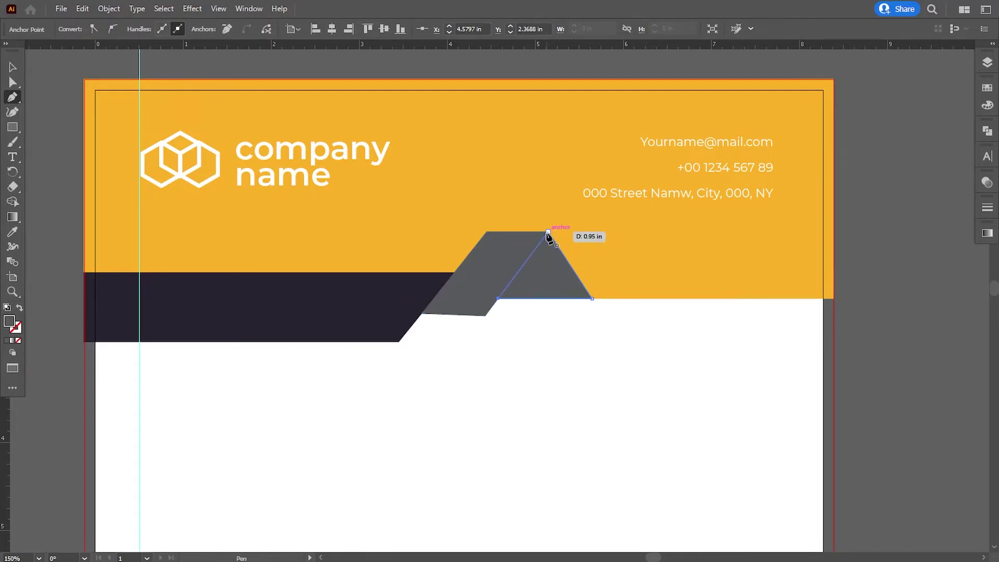
pyautogui.click(548, 233)
pyautogui.press('i')
pyautogui.click(239, 285)
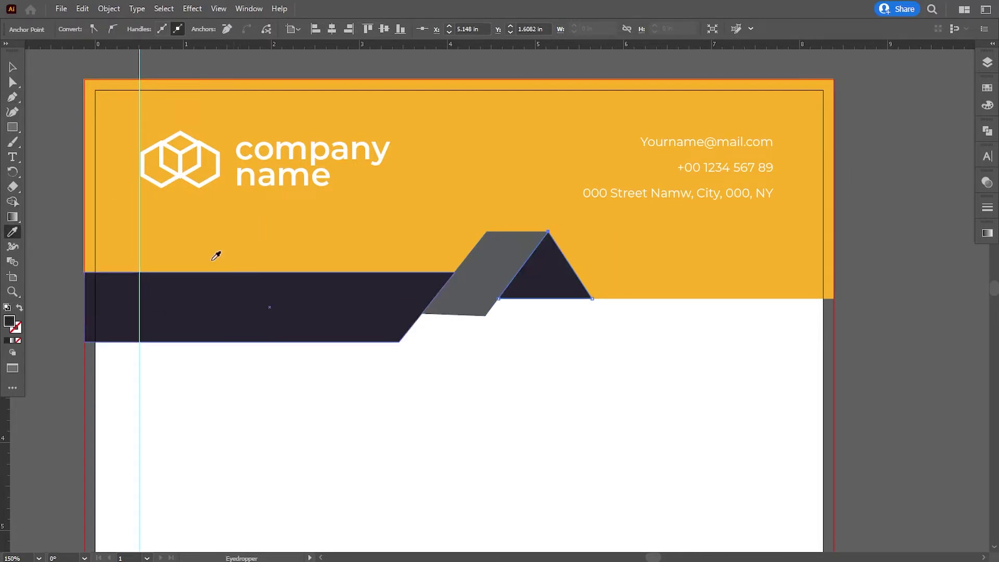
pyautogui.click(12, 82)
pyautogui.click(54, 143)
pyautogui.hotkey('ctrl', '-')
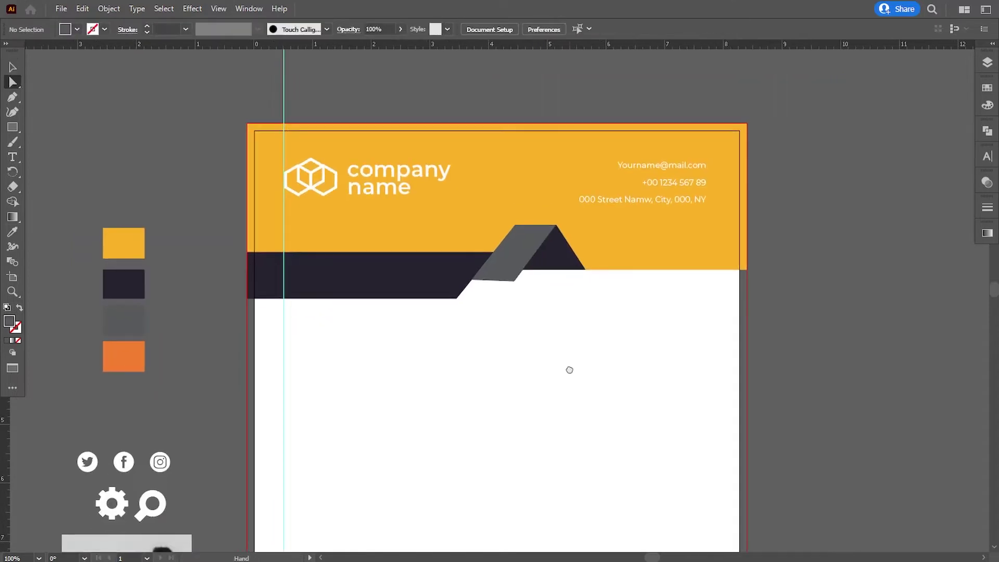
pyautogui.click(13, 158)
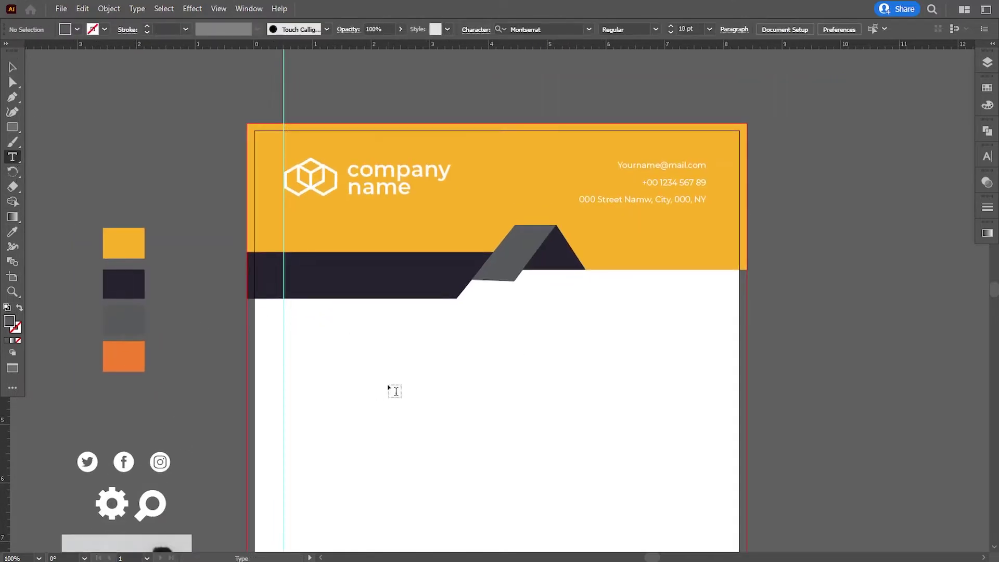
pyautogui.click(375, 384)
pyautogui.write('www')
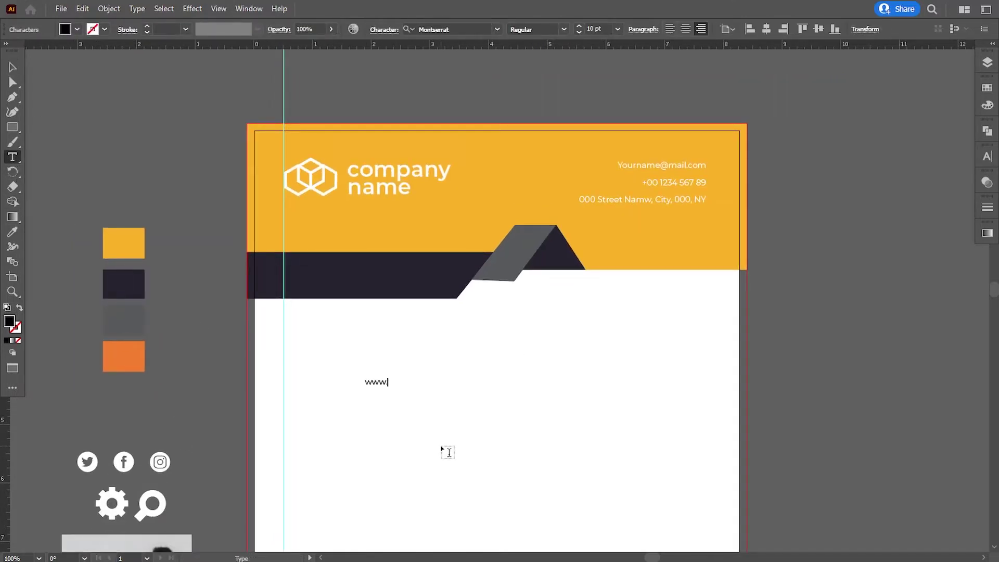
pyautogui.write('.company.c')
pyautogui.write('om')
pyautogui.click(13, 82)
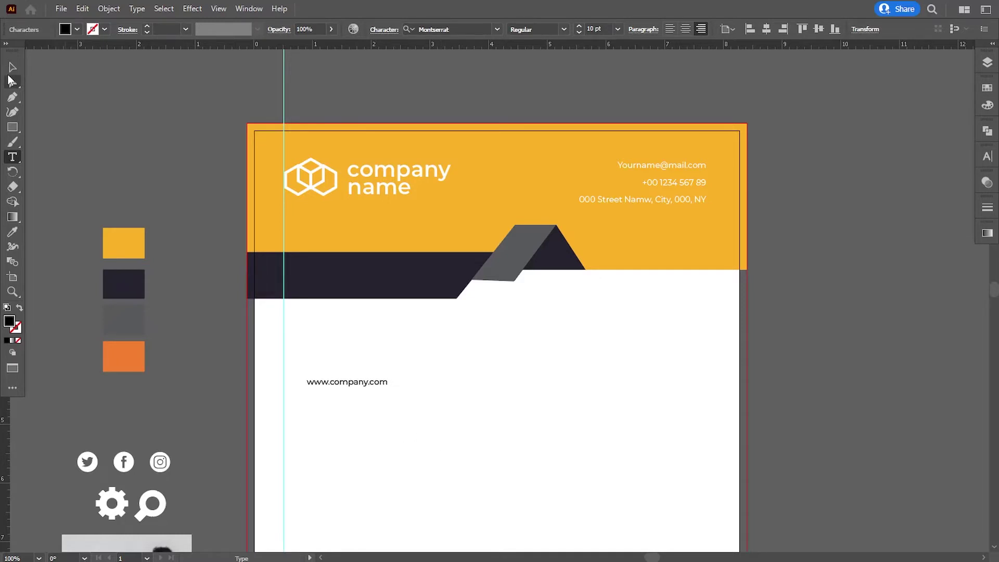
pyautogui.moveTo(350, 386); pyautogui.dragTo(350, 282)
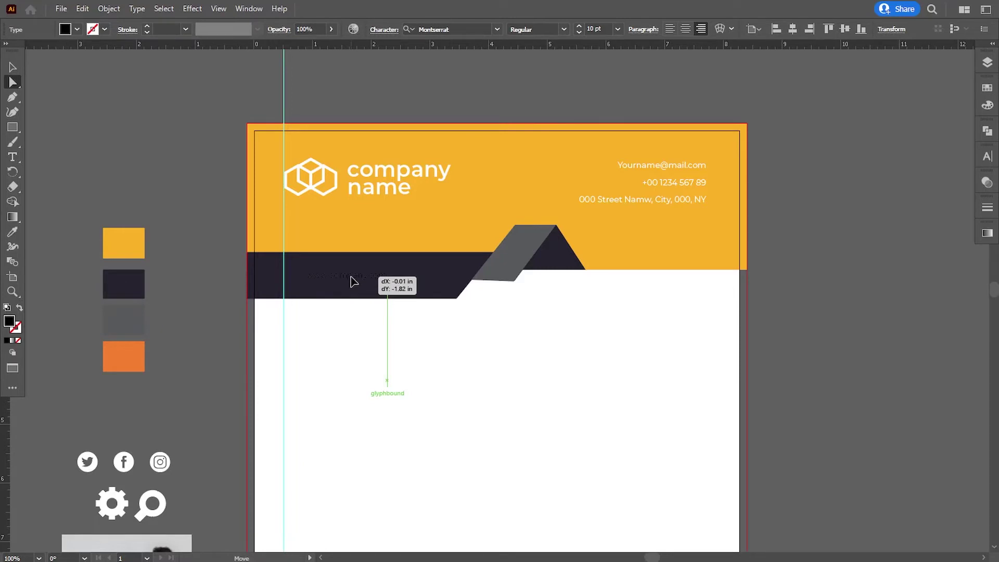
# Make the web address white (#FFFFFF) at 19 pt, aligned to the left guide
pyautogui.doubleClick(10, 324)
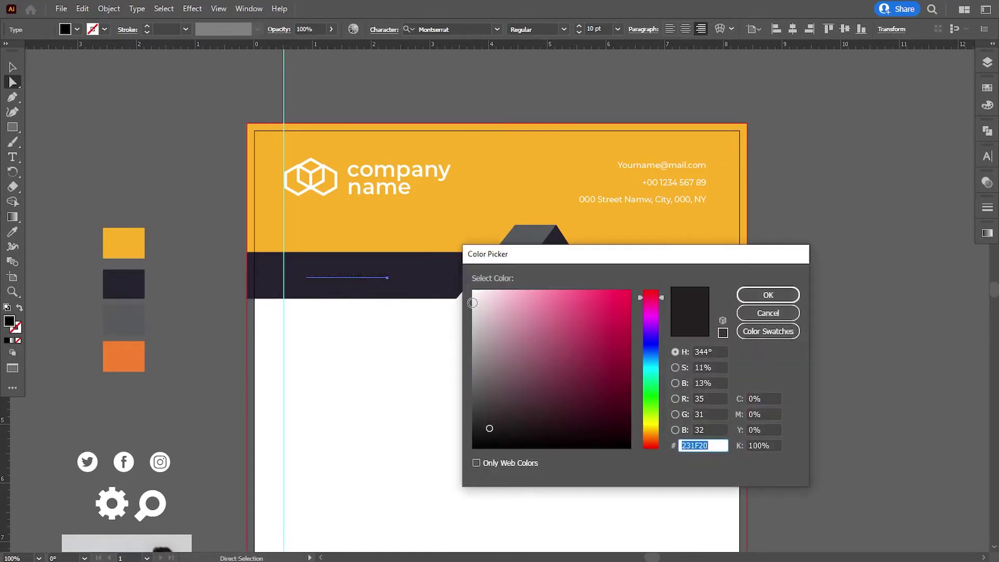
pyautogui.write('ffffff')
pyautogui.click(760, 297)
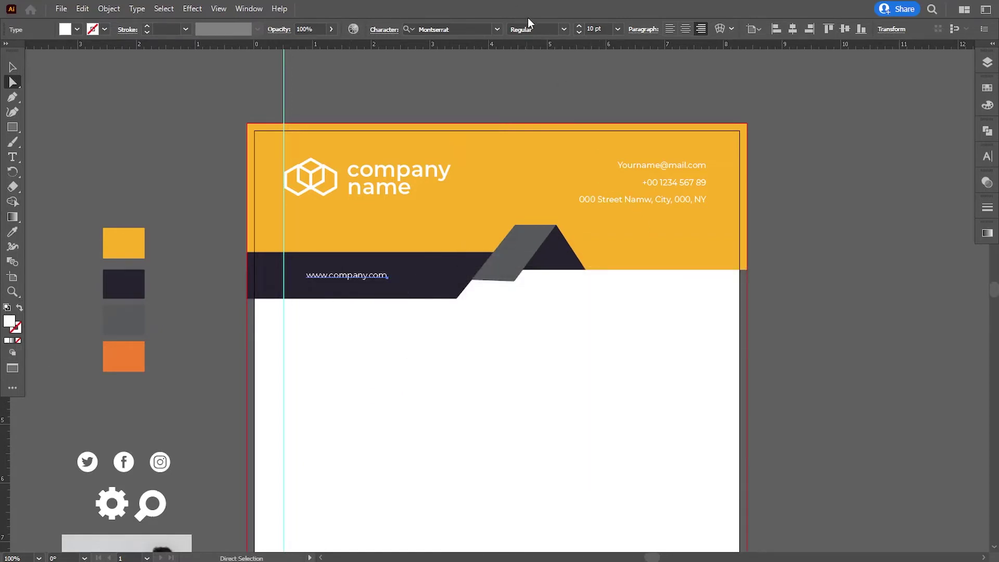
pyautogui.click(579, 32)
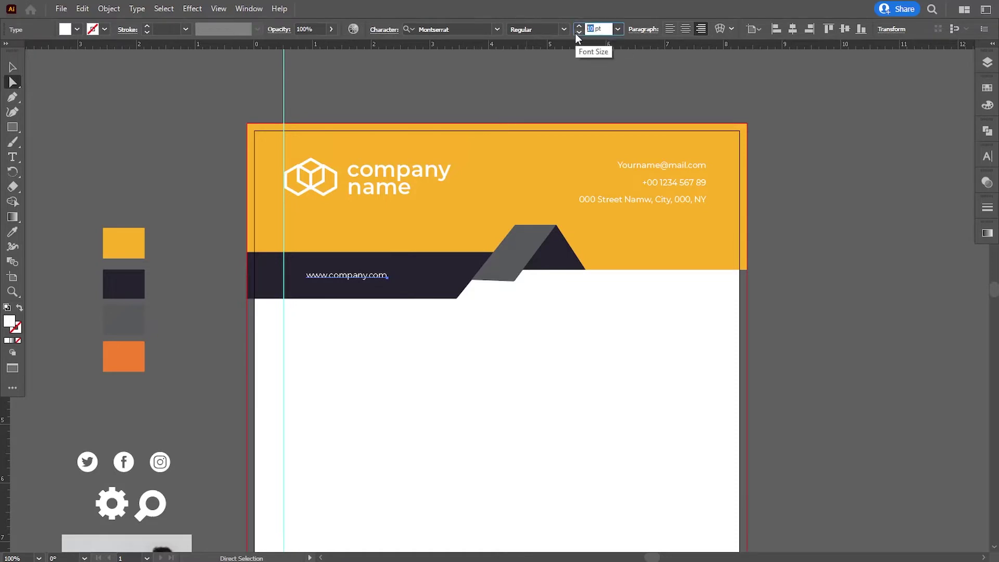
pyautogui.write('15')
pyautogui.press('Return')
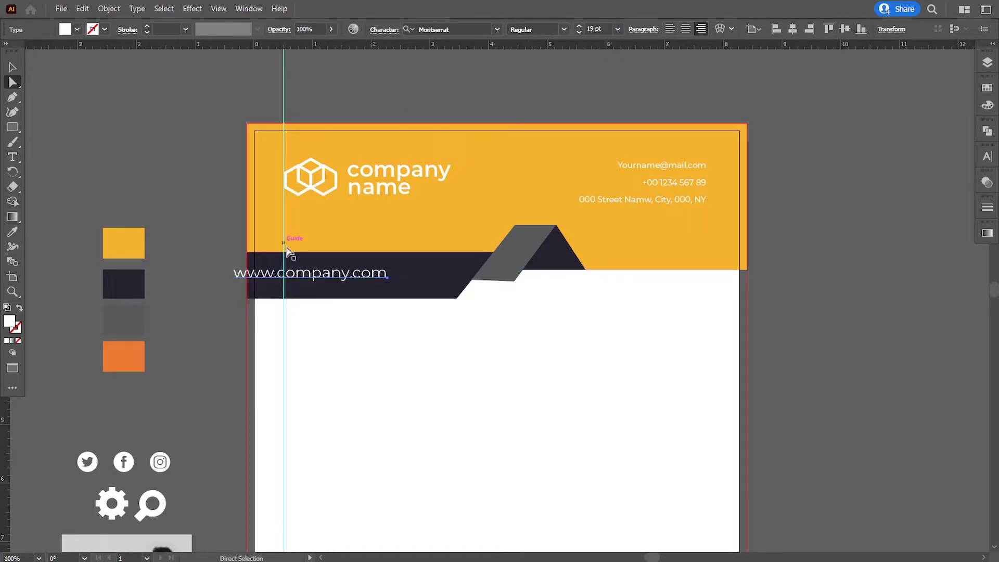
pyautogui.moveTo(308, 278); pyautogui.dragTo(358, 281)
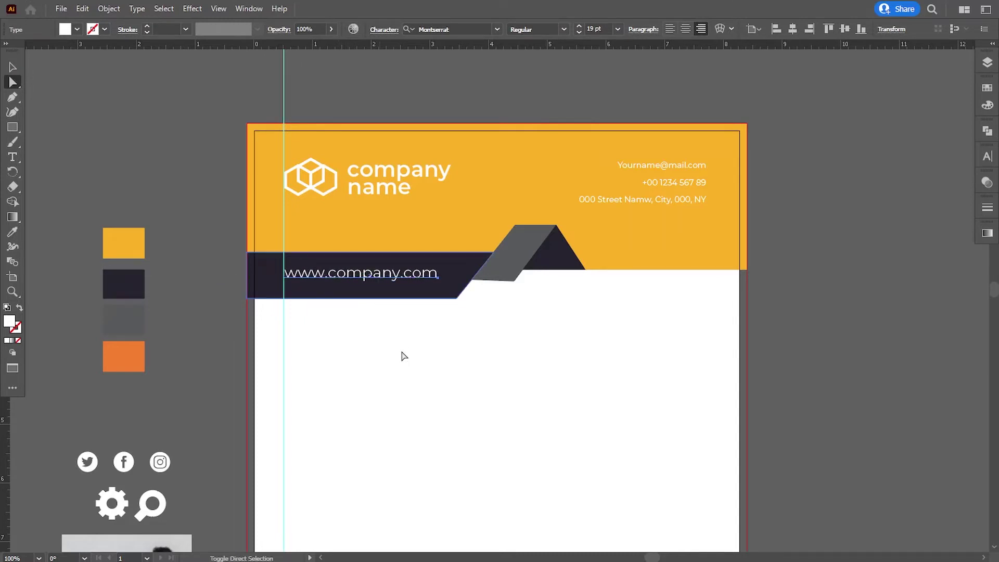
pyautogui.press('Down')
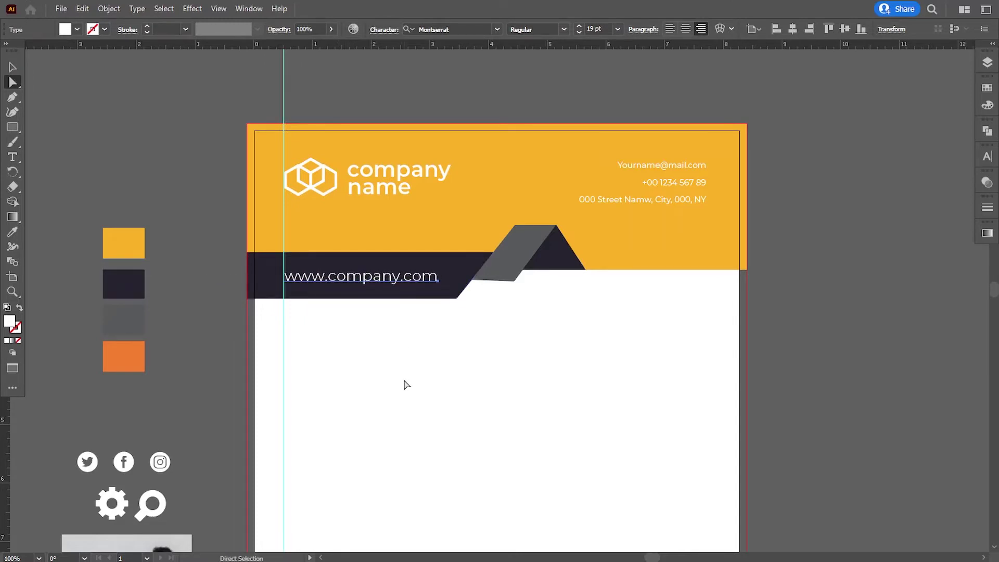
pyautogui.click(407, 385)
pyautogui.scroll(-10, 372, 292)
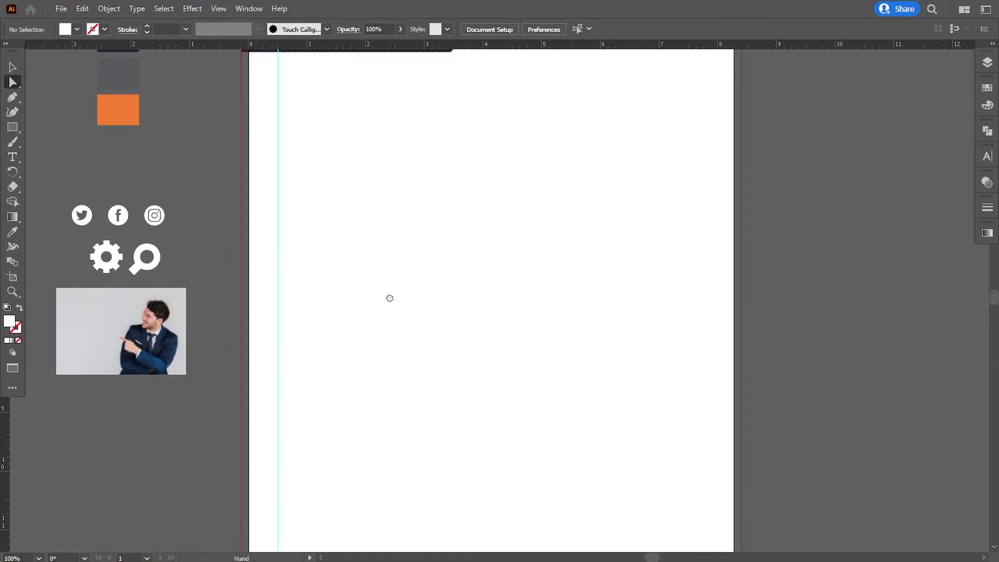
# Draw a full-width navy footer rectangle, about 8.52 × 3.46 in, across the flyer's bottom to the bleed
pyautogui.click(12, 127)
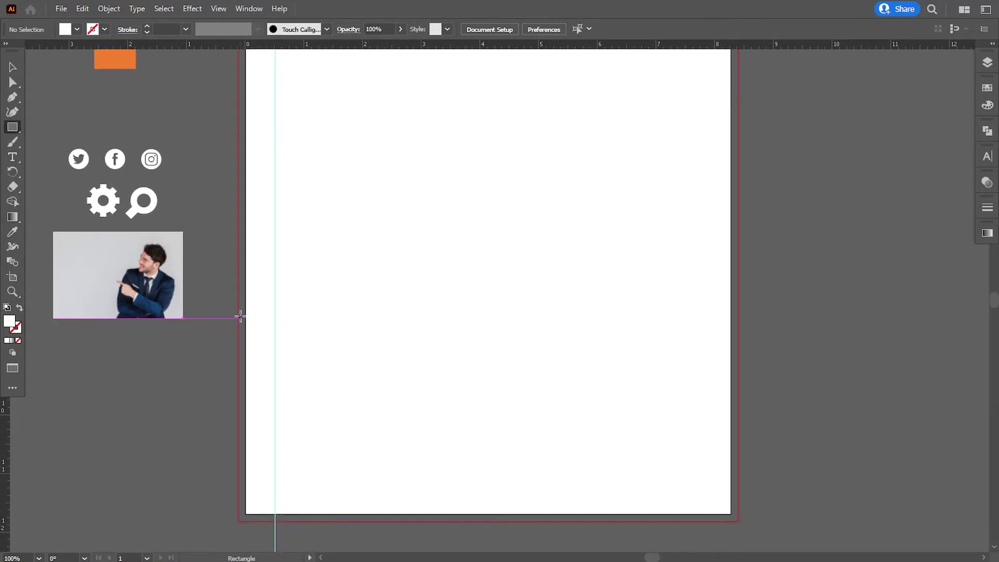
pyautogui.moveTo(238, 319)
pyautogui.mouseDown()
pyautogui.moveTo(579, 476)
pyautogui.moveTo(738, 522)
pyautogui.mouseUp()
pyautogui.click(13, 232)
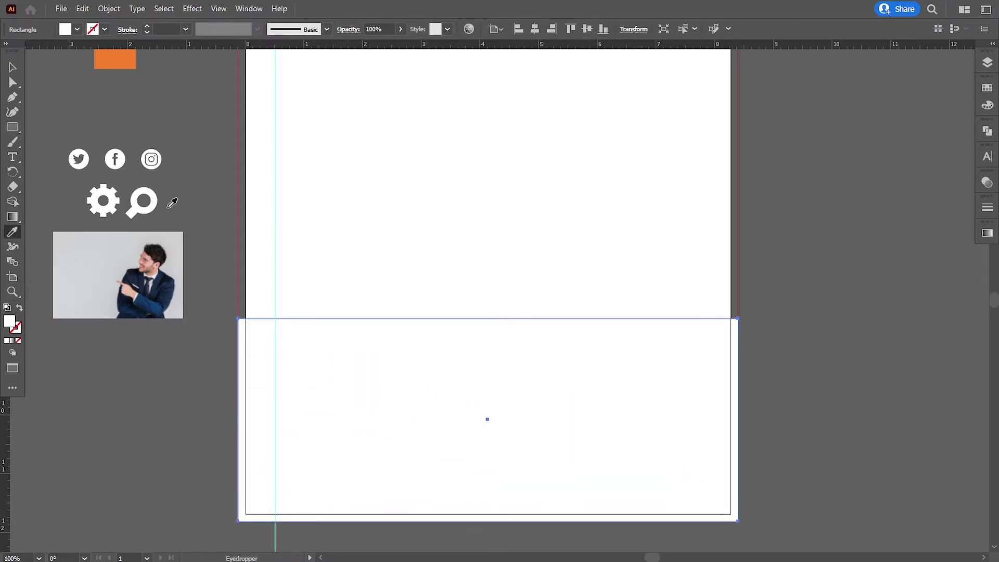
pyautogui.scroll(2, 172, 202)
pyautogui.scroll(3, 163, 245)
pyautogui.click(123, 123)
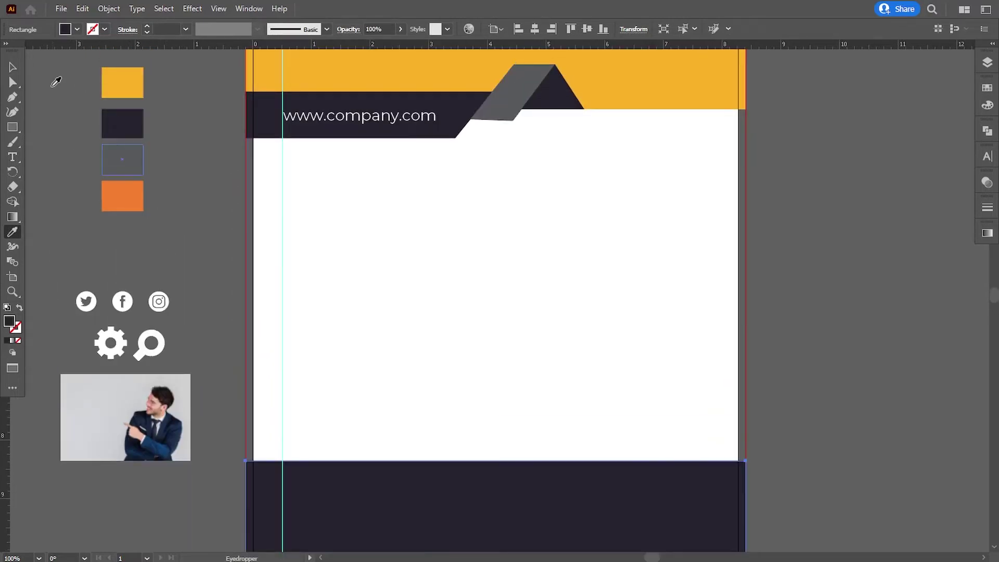
pyautogui.press('v')
pyautogui.click(261, 330)
pyautogui.moveTo(318, 360)
pyautogui.mouseDown()
pyautogui.moveTo(310, 283)
pyautogui.moveTo(306, 372)
pyautogui.mouseUp()
pyautogui.hotkey('ctrl', '-')
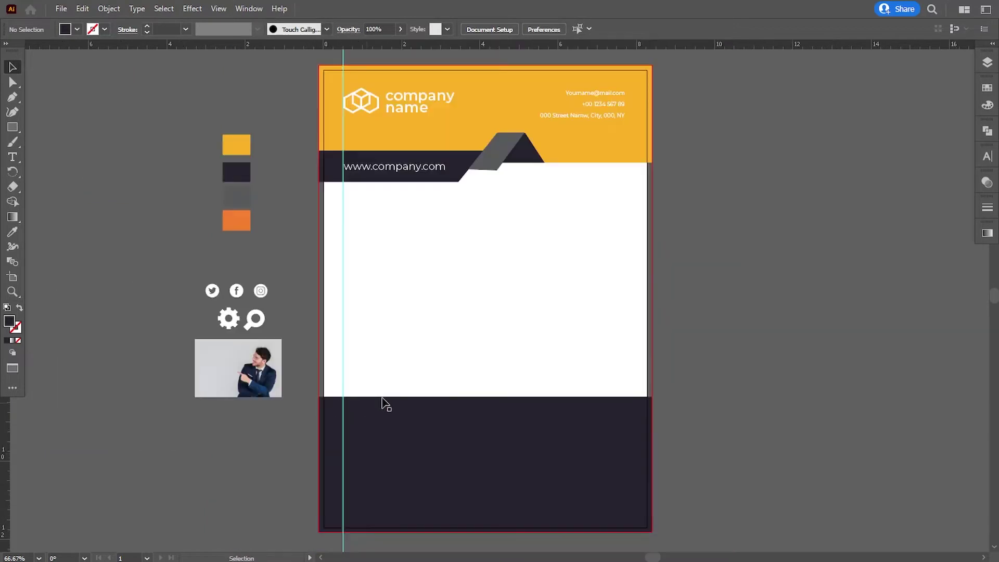
# Clip the businessman photo to a rectangle filling the area below the header
pyautogui.click(13, 127)
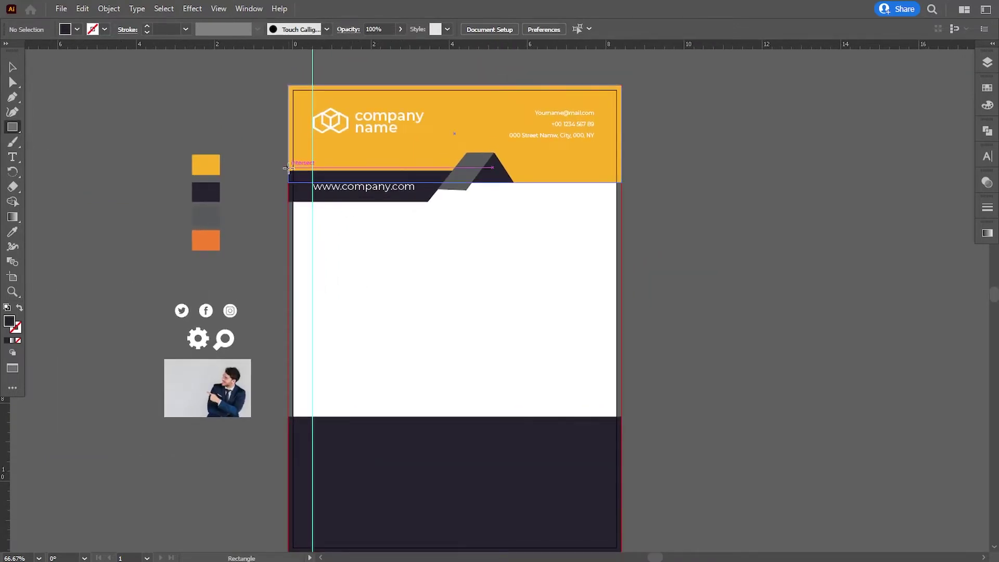
pyautogui.moveTo(289, 168); pyautogui.dragTo(621, 416)
pyautogui.click(11, 68)
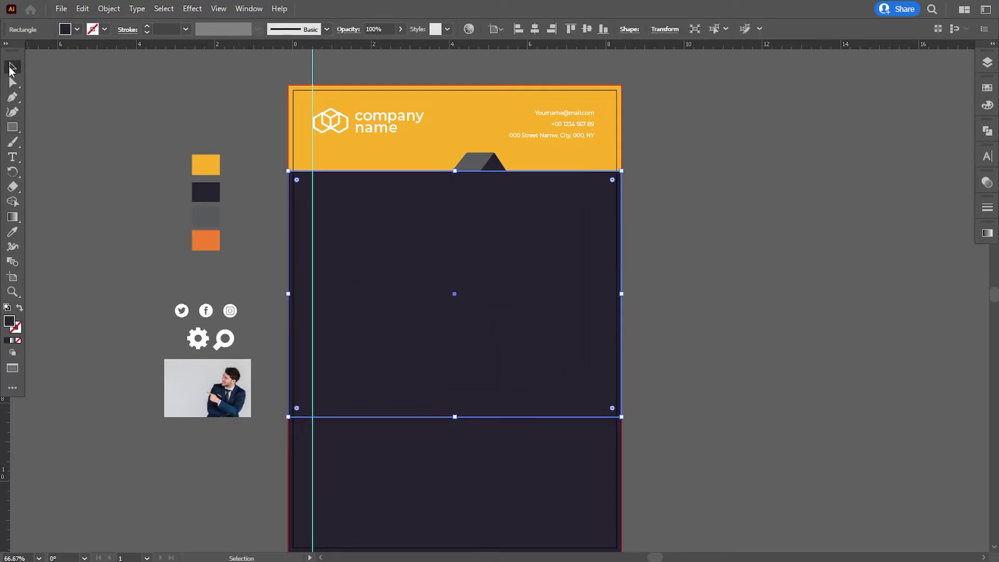
pyautogui.click(151, 287)
pyautogui.moveTo(234, 394)
pyautogui.mouseDown()
pyautogui.moveTo(478, 300)
pyautogui.moveTo(495, 328)
pyautogui.moveTo(651, 417)
pyautogui.mouseUp()
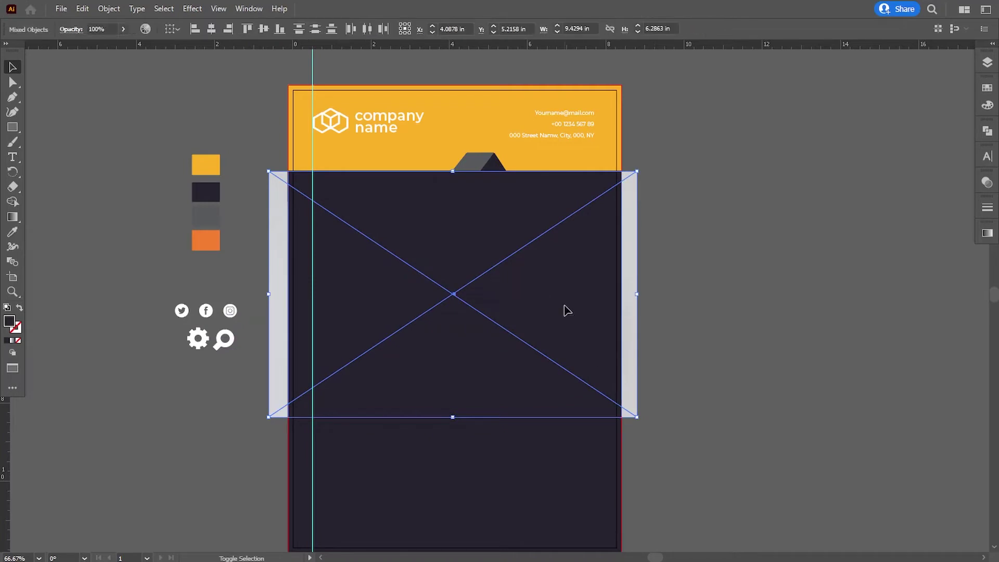
pyautogui.click(108, 8)
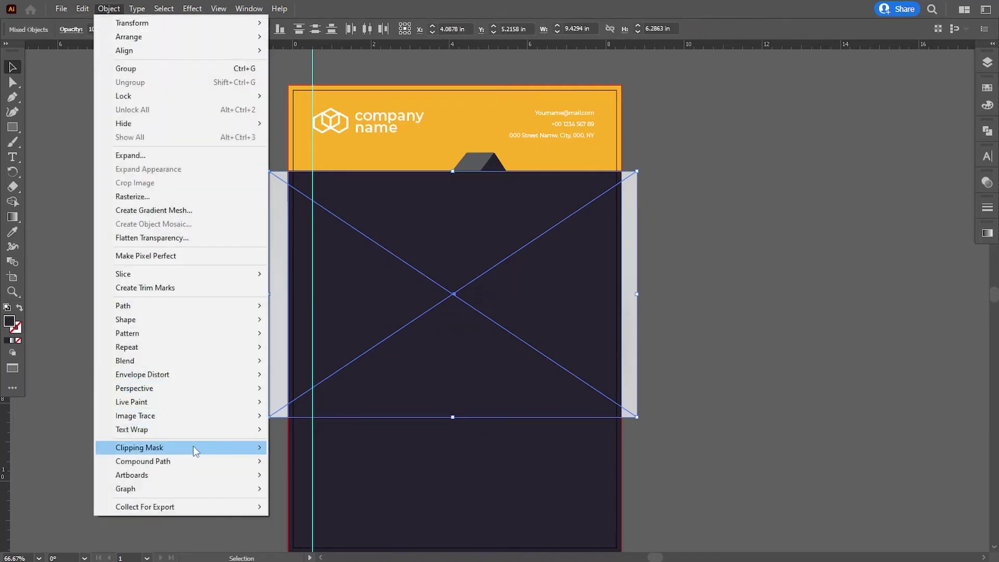
pyautogui.moveTo(139, 448)
pyautogui.click(283, 448)
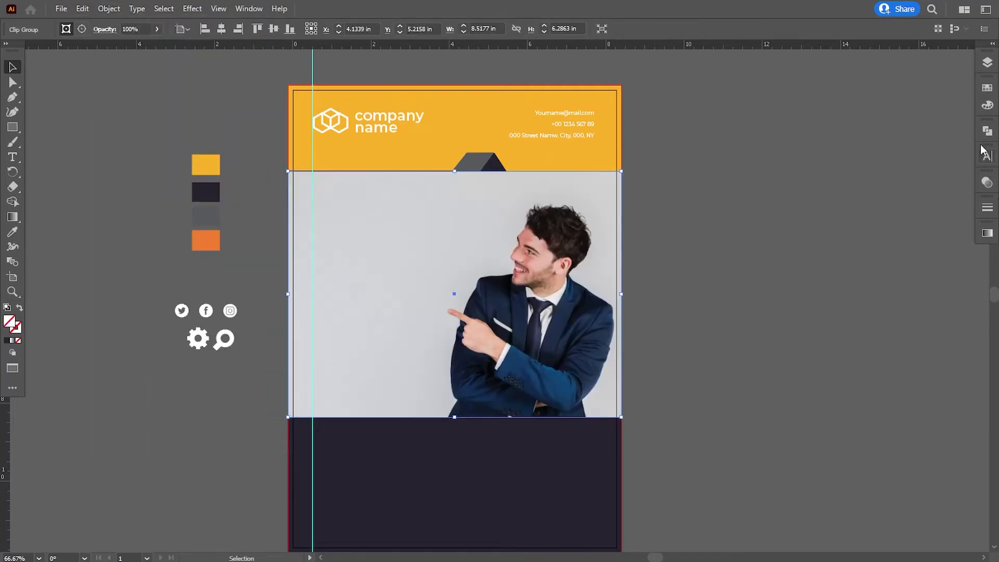
# Select the photo inside its clip group, enlarge it slightly and nudge it into position
pyautogui.click(987, 62)
pyautogui.click(868, 76)
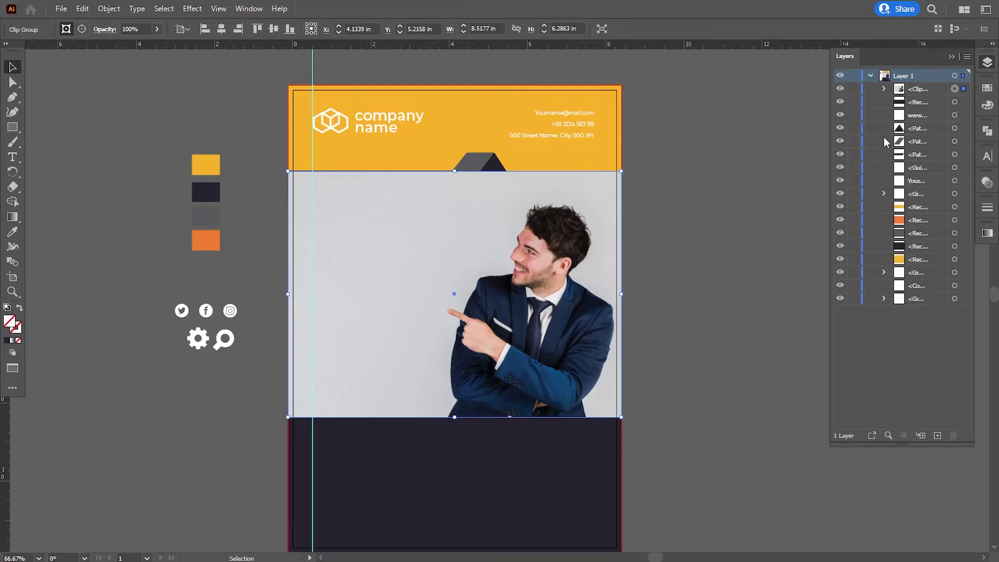
pyautogui.click(884, 89)
pyautogui.click(955, 116)
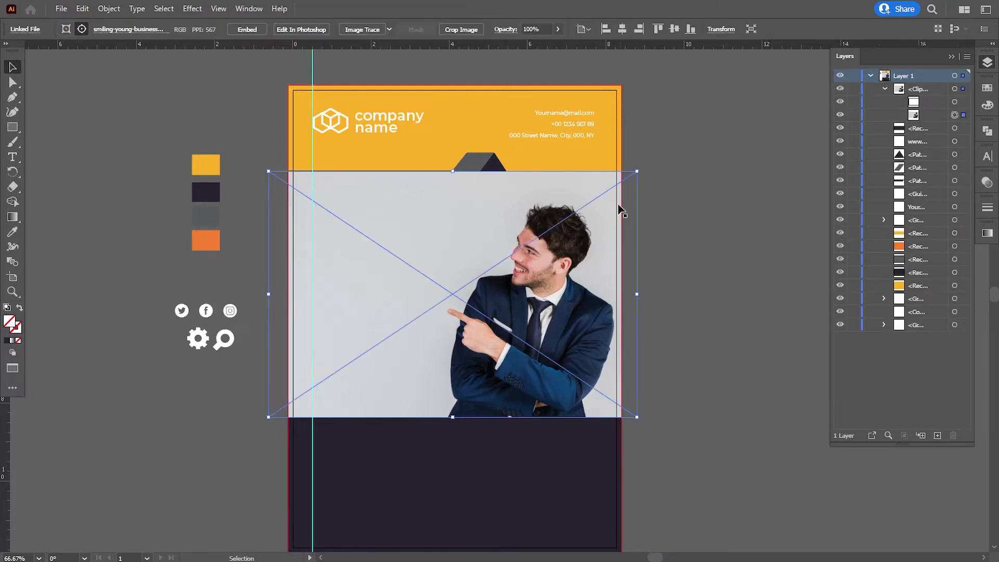
pyautogui.moveTo(637, 171); pyautogui.dragTo(647, 165)
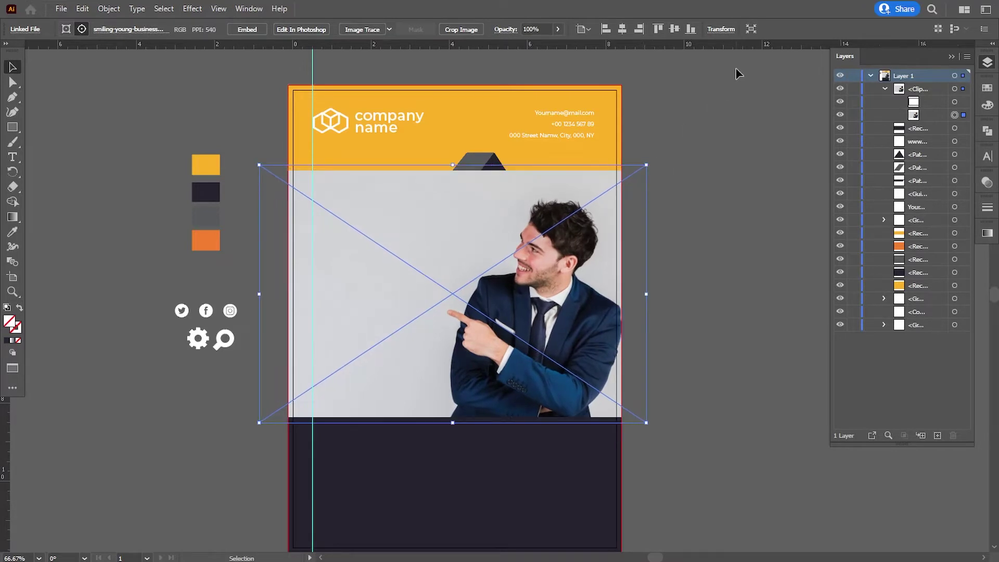
pyautogui.press('Left')
pyautogui.press('Left')
pyautogui.press('Left')
pyautogui.press('Left')
pyautogui.press('Left')
pyautogui.press('Left')
pyautogui.press('Left')
pyautogui.press('Left')
pyautogui.press('Left')
pyautogui.press('Left')
pyautogui.press('Left')
pyautogui.press('Left')
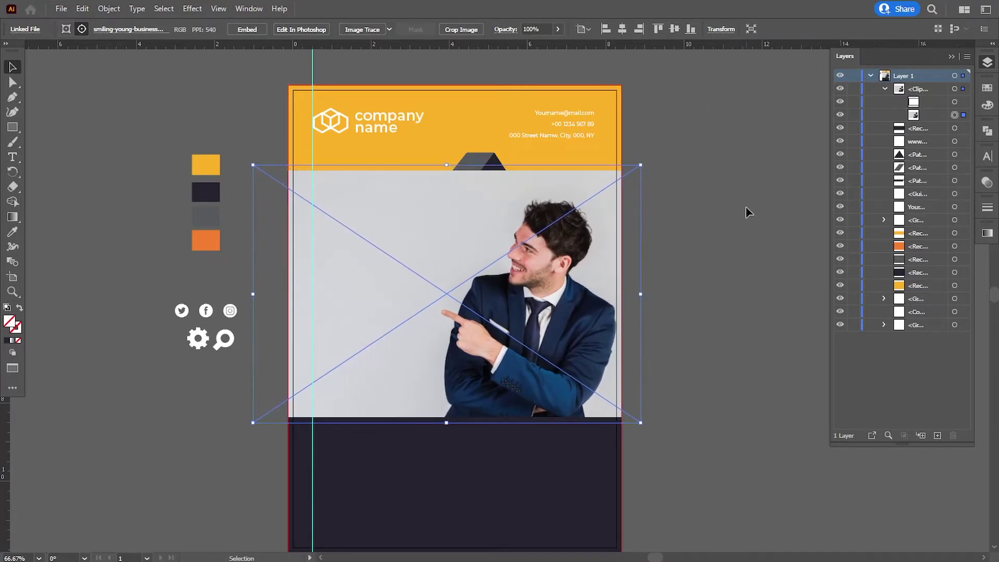
pyautogui.press('Left')
pyautogui.press('Left')
pyautogui.press('Left')
pyautogui.press('Left')
pyautogui.press('Left')
pyautogui.press('Left')
pyautogui.press('Left')
pyautogui.press('Left')
pyautogui.press('Left')
pyautogui.press('Left')
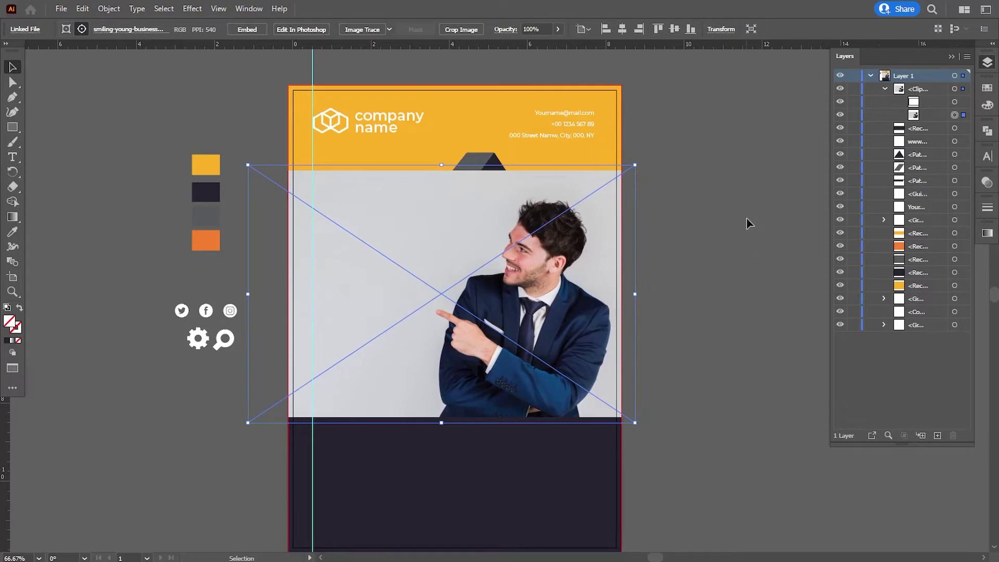
pyautogui.press('Right')
pyautogui.press('Right')
pyautogui.press('Right')
pyautogui.press('Right')
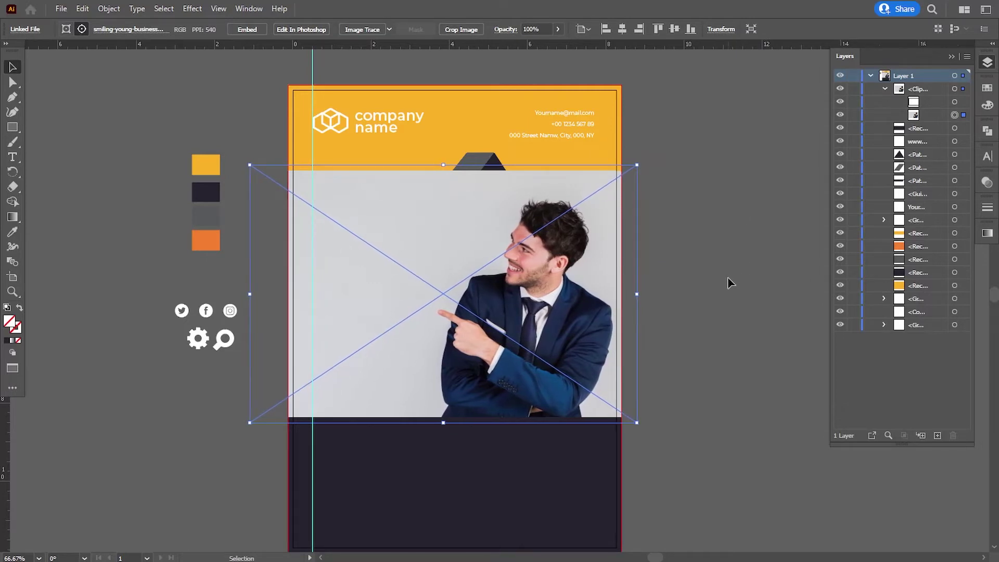
pyautogui.click(728, 282)
pyautogui.click(885, 89)
pyautogui.moveTo(916, 89); pyautogui.dragTo(920, 229)
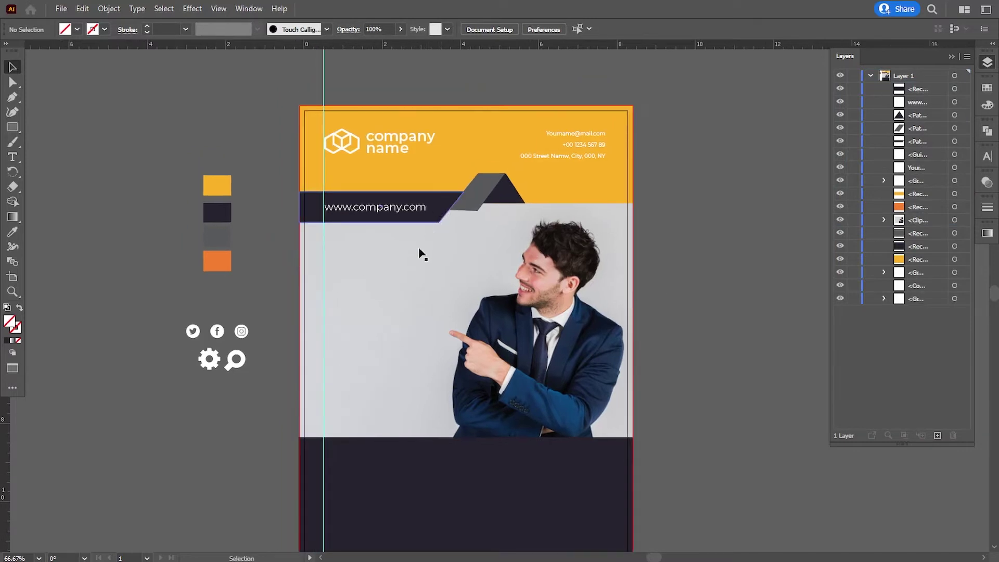
pyautogui.hotkey('ctrl', '+')
pyautogui.moveTo(411, 307); pyautogui.dragTo(422, 336)
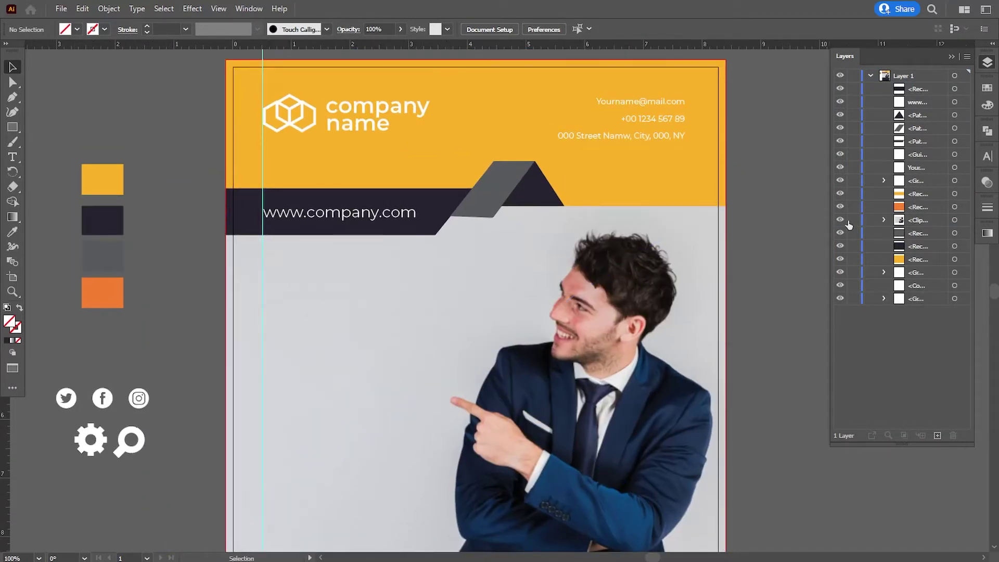
pyautogui.click(10, 163)
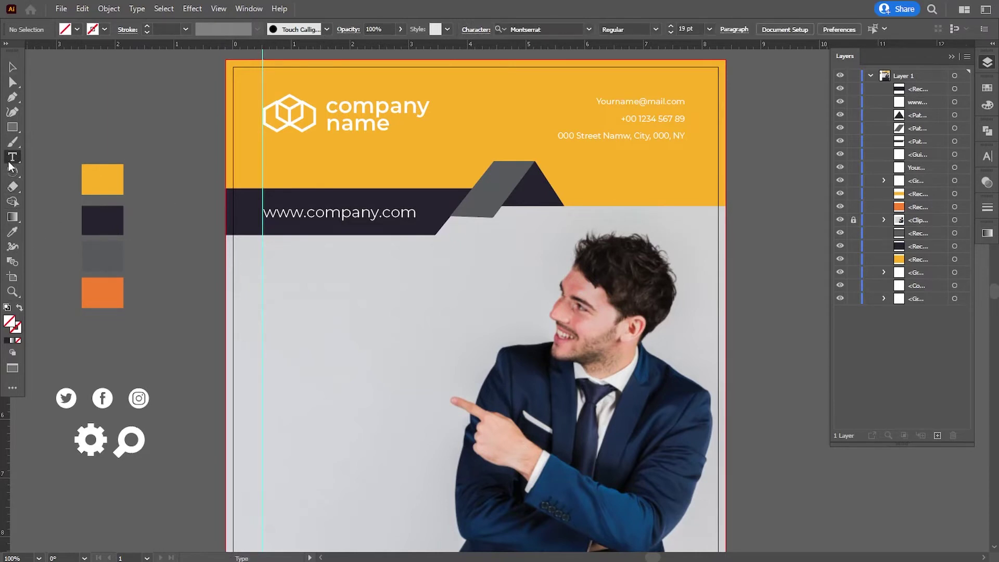
# Add the headline 'Business flyer template design' beside the businessman, replacing the placeholder text
pyautogui.click(294, 302)
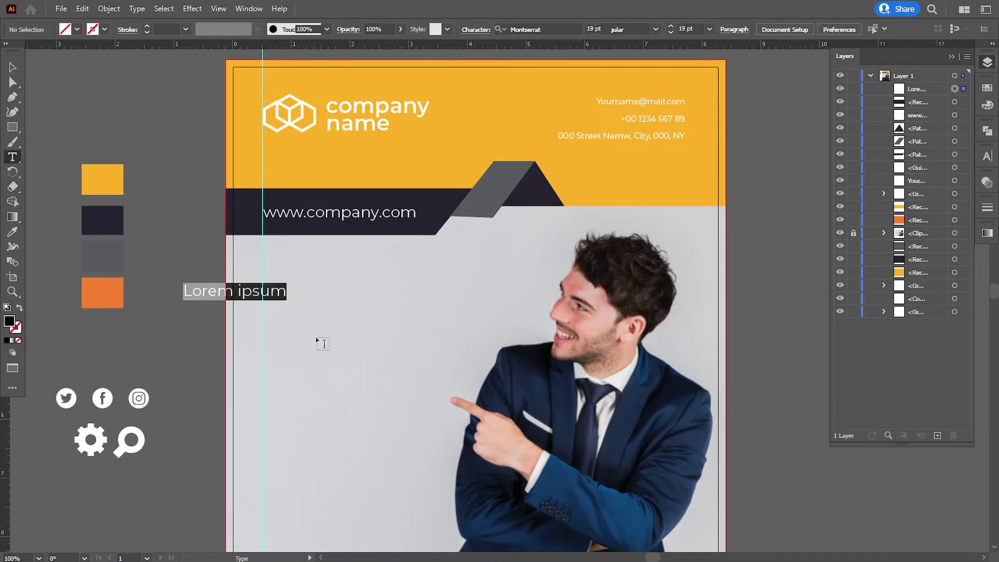
pyautogui.click(671, 29)
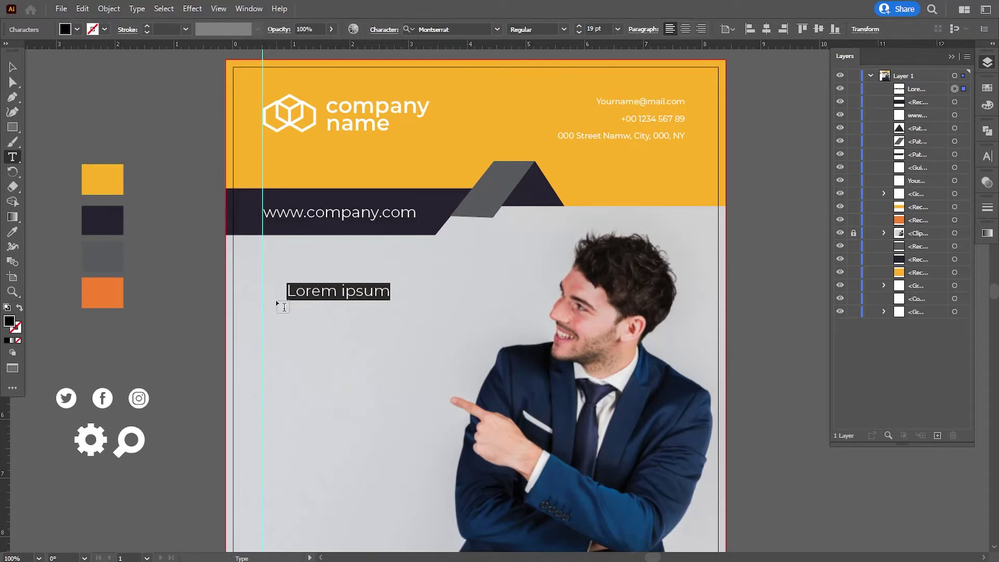
pyautogui.moveTo(286, 291); pyautogui.dragTo(417, 292)
pyautogui.write('B')
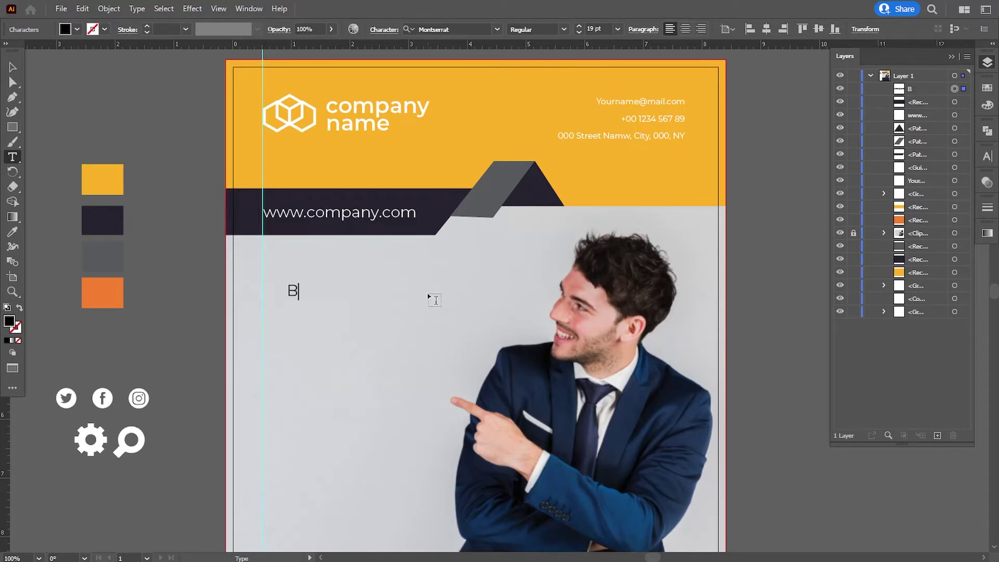
pyautogui.write('usiness')
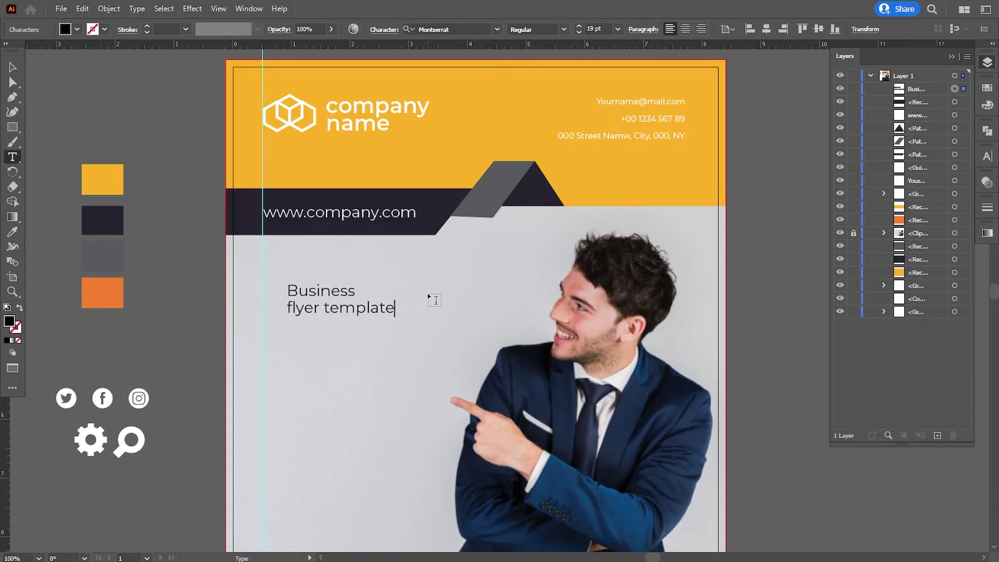
pyautogui.write('esign')
# Set the whole headline to Roboto Bold at 50 pt
pyautogui.hotkey('ctrl', 'a')
pyautogui.click(458, 29)
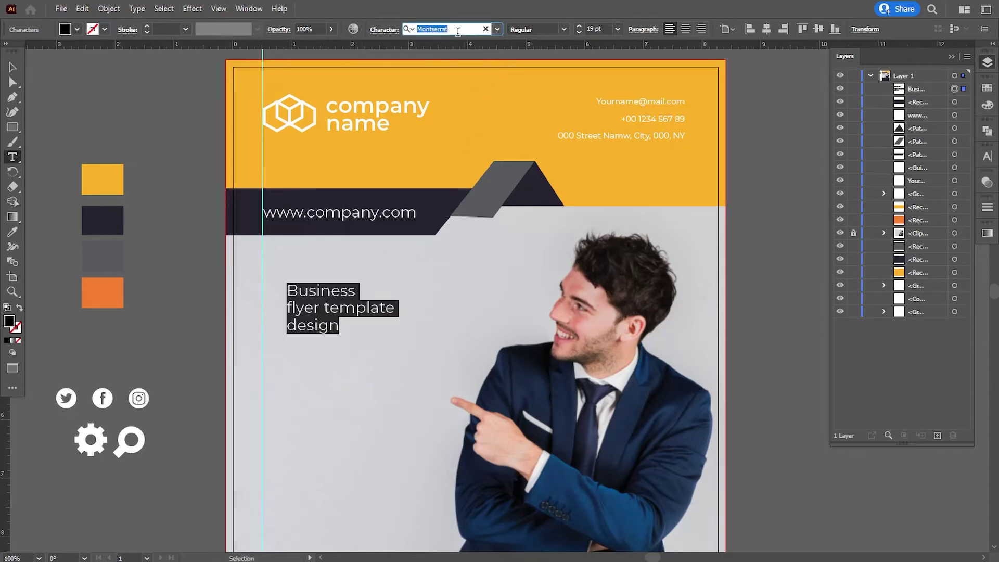
pyautogui.write('robo')
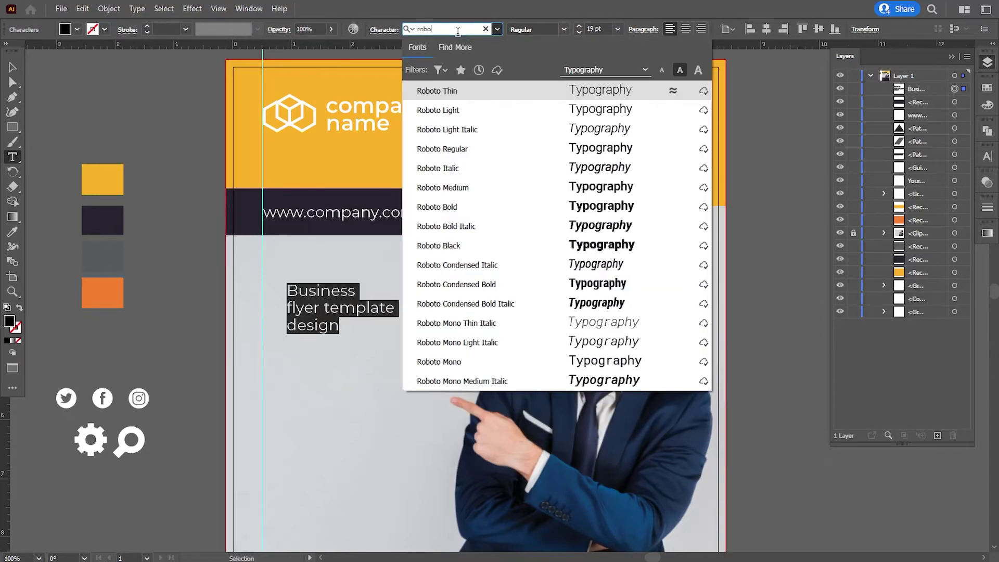
pyautogui.click(459, 207)
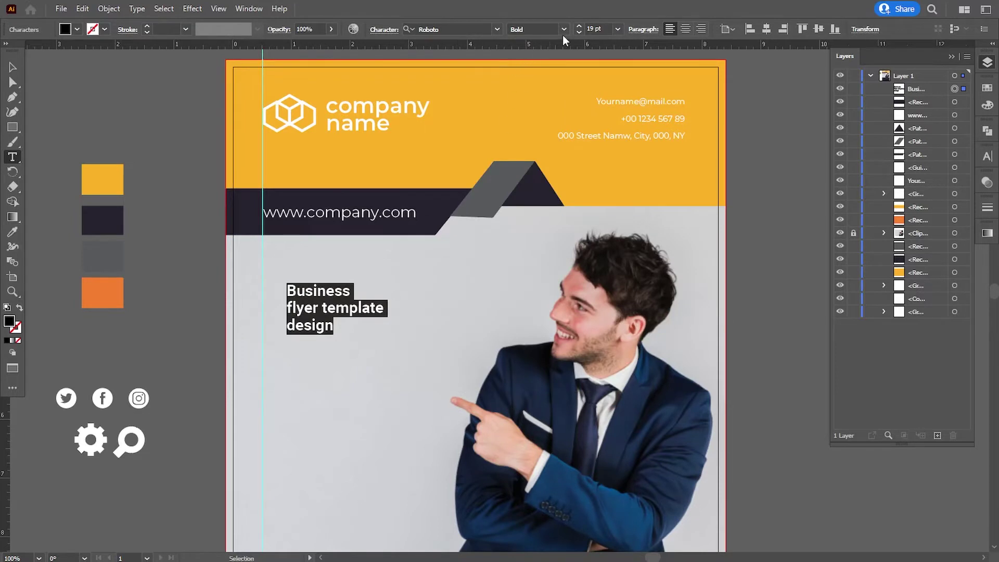
pyautogui.doubleClick(593, 29)
pyautogui.write('50')
pyautogui.press('Return')
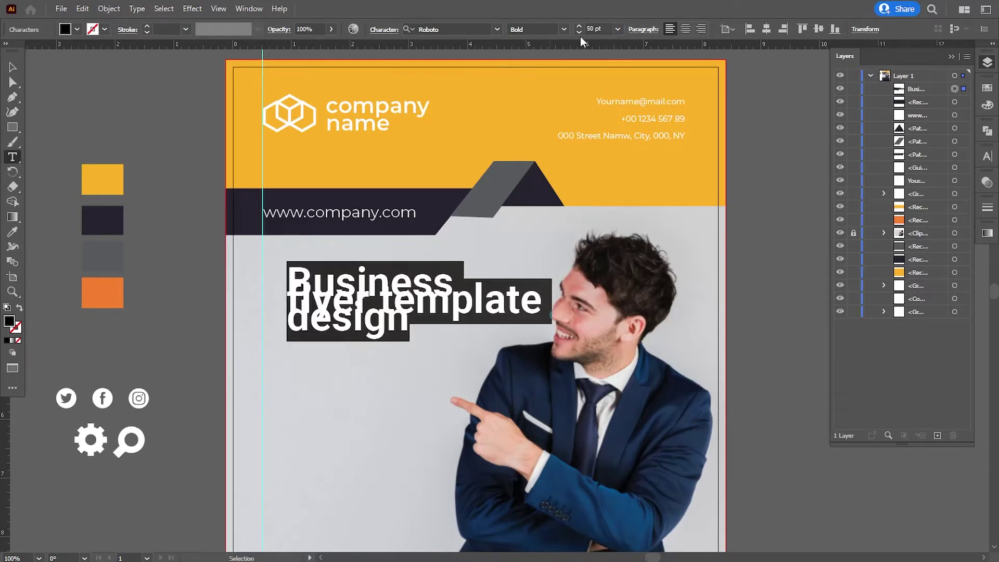
# Set the headline's leading to 46 pt
pyautogui.click(987, 157)
pyautogui.click(925, 204)
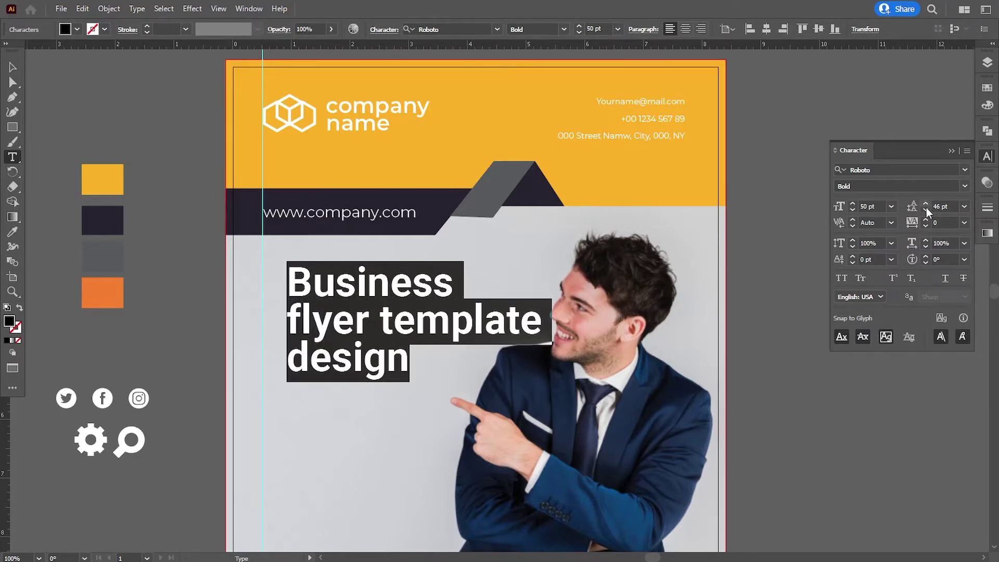
pyautogui.click(927, 212)
pyautogui.click(926, 203)
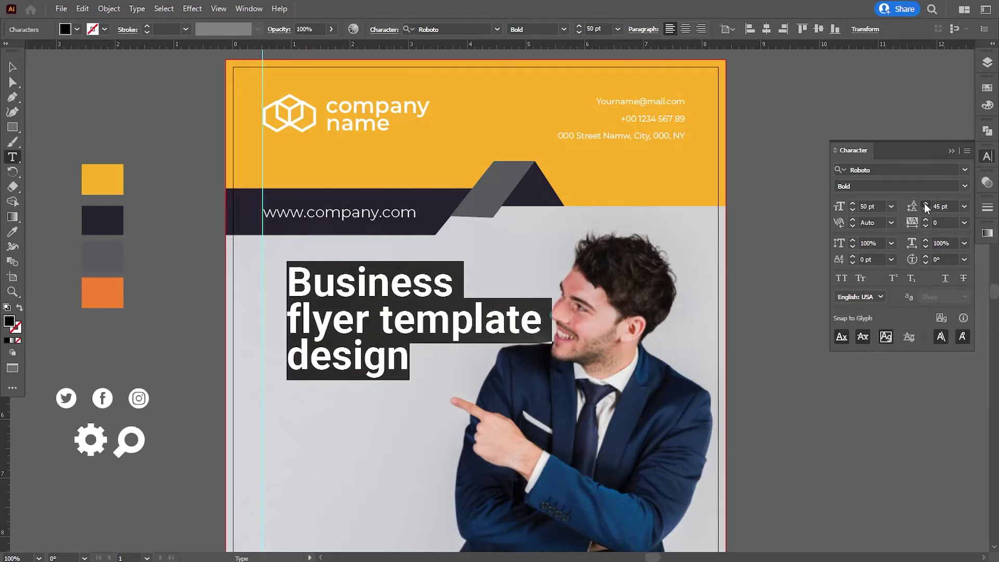
pyautogui.click(13, 67)
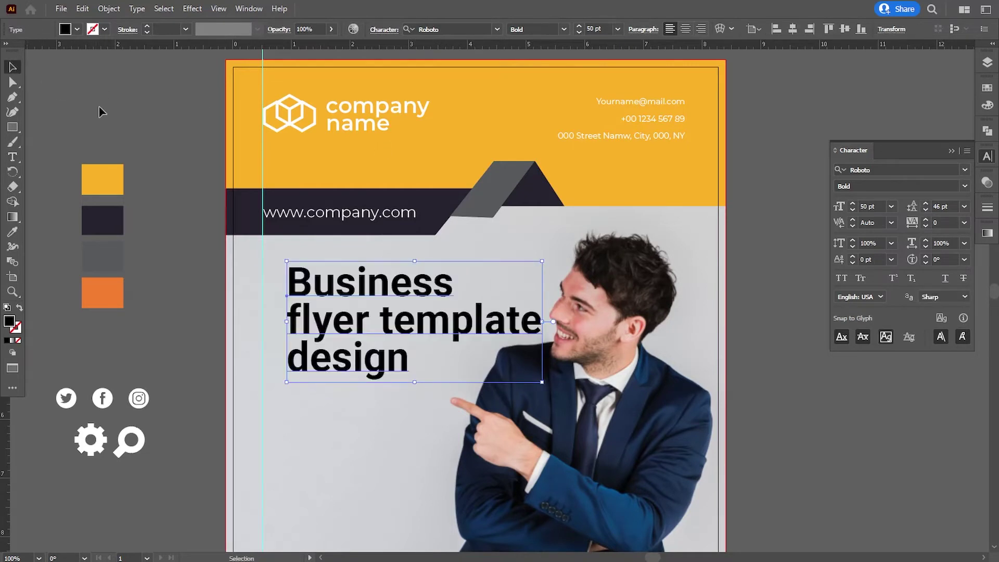
# Align the headline to the left-margin guide and slightly enlarge the businessman photo in its frame
pyautogui.moveTo(304, 318); pyautogui.dragTo(276, 318)
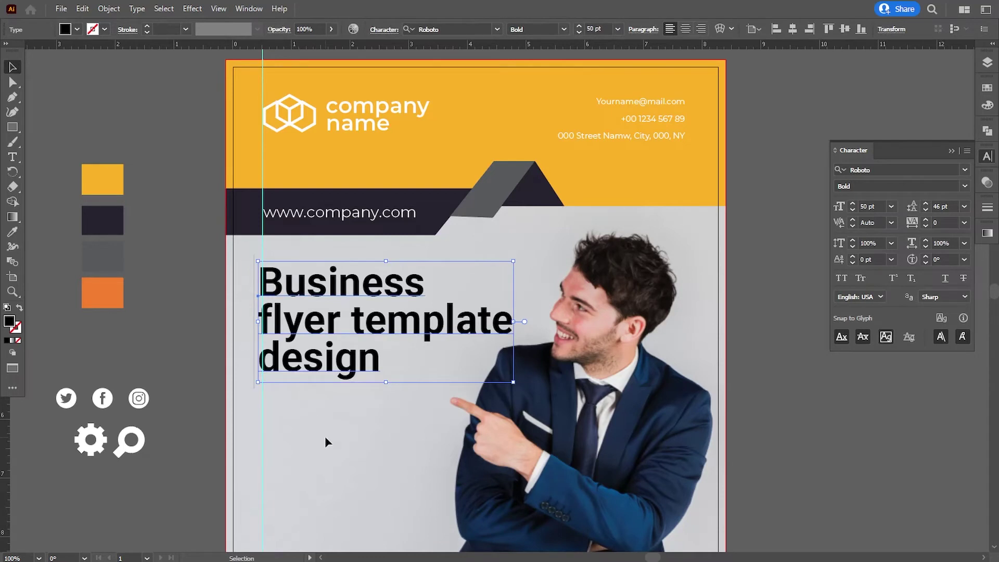
pyautogui.press('Right')
pyautogui.press('Right')
pyautogui.press('Right')
pyautogui.press('Right')
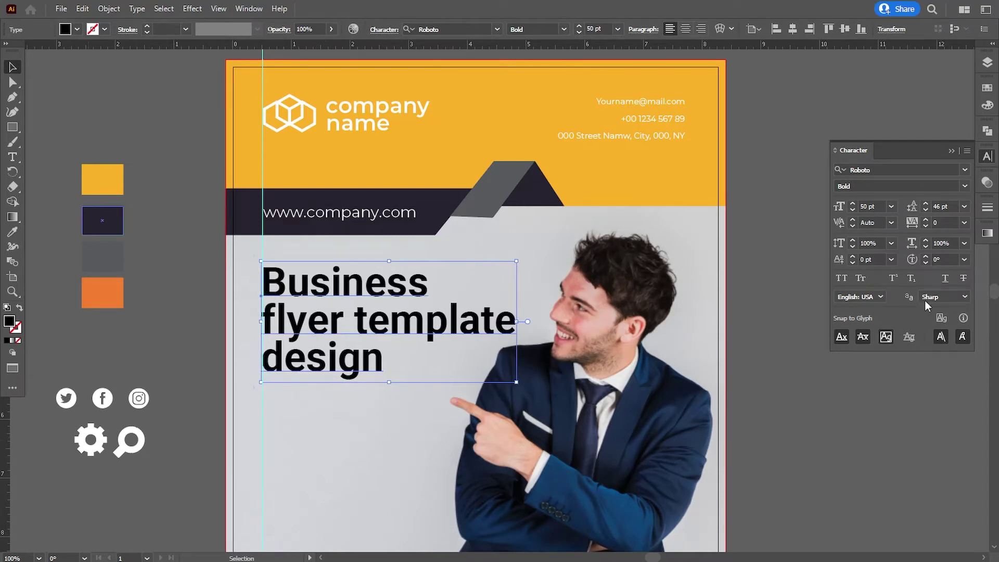
pyautogui.click(987, 62)
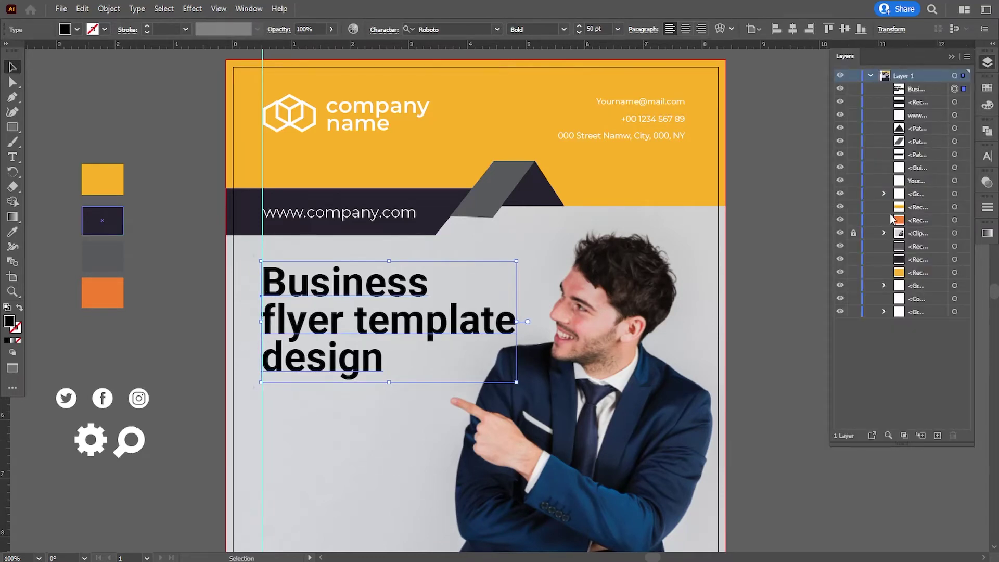
pyautogui.click(886, 233)
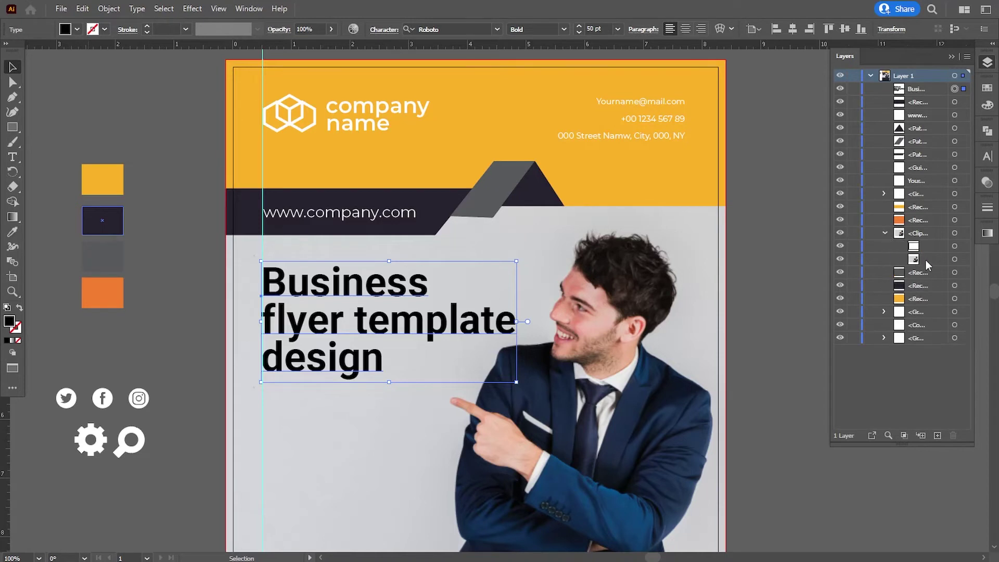
pyautogui.click(956, 260)
pyautogui.moveTo(742, 373); pyautogui.dragTo(753, 372)
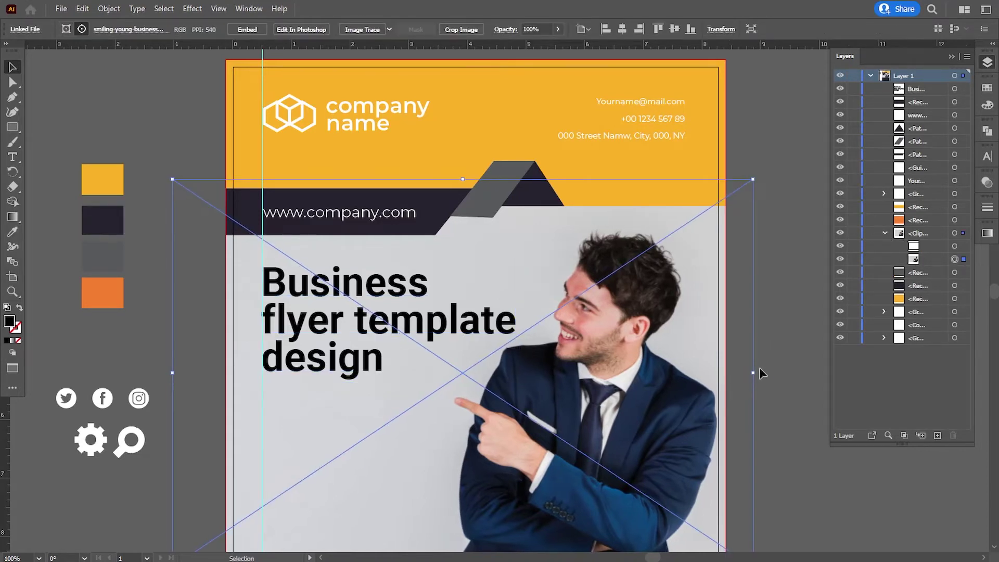
pyautogui.click(787, 333)
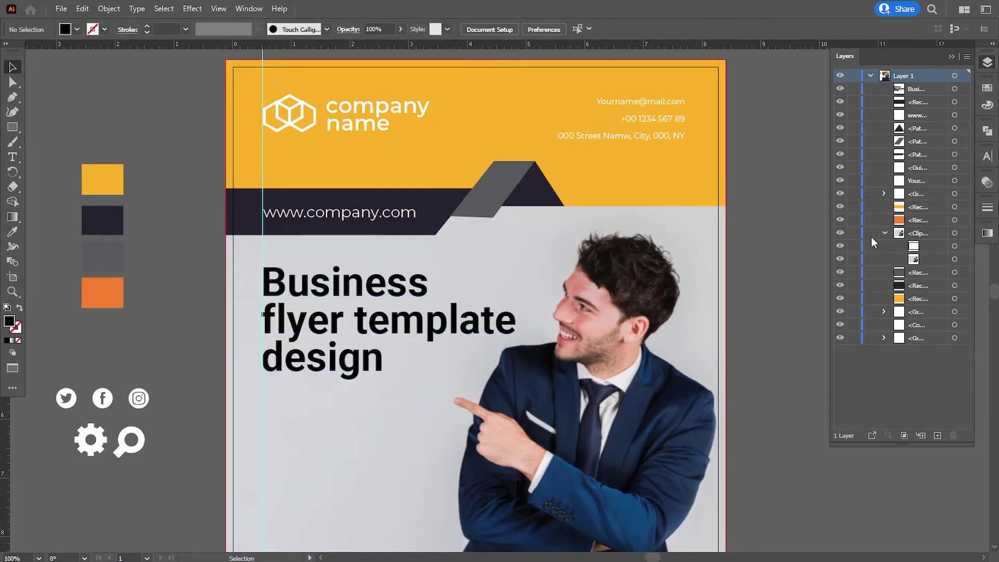
pyautogui.click(886, 234)
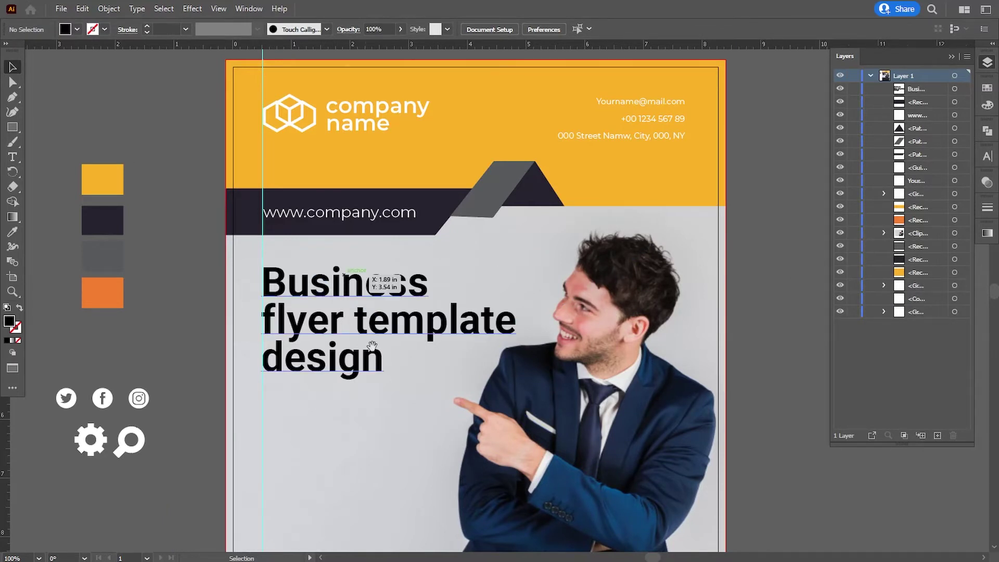
# Bring the lower part of the flyer below the headline into view
pyautogui.scroll(-5, 375, 281)
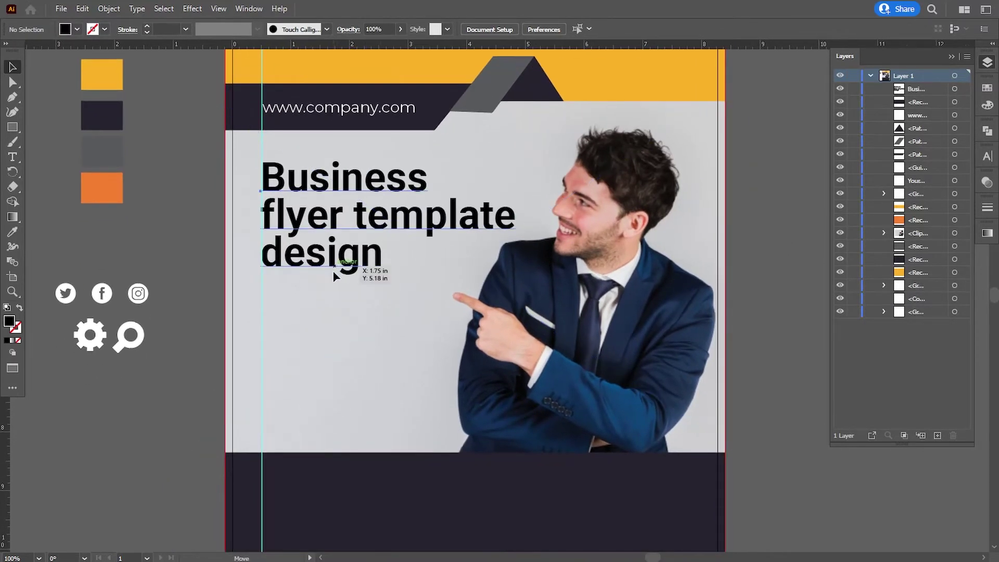
pyautogui.click(334, 274)
pyautogui.click(783, 370)
pyautogui.moveTo(349, 330); pyautogui.dragTo(347, 295)
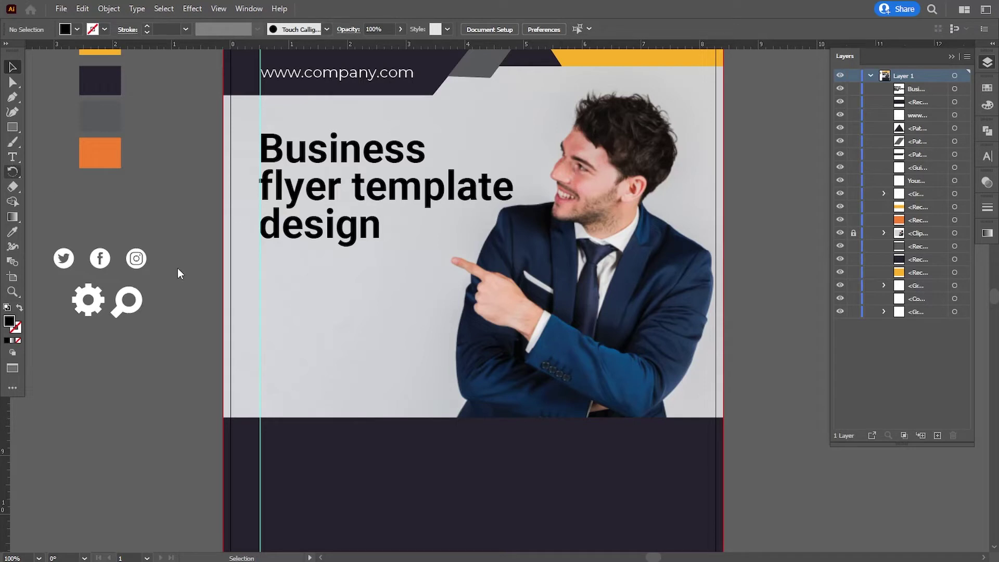
pyautogui.press('t')
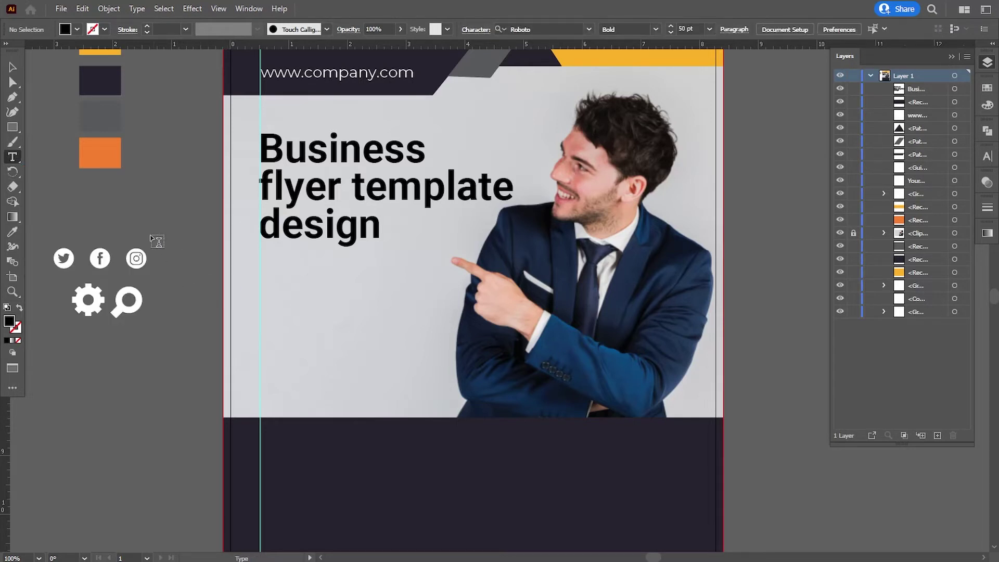
# Draw a Lorem ipsum body text area below the headline and tighten its line spacing
pyautogui.moveTo(261, 270)
pyautogui.mouseDown()
pyautogui.moveTo(362, 380)
pyautogui.moveTo(448, 373)
pyautogui.mouseUp()
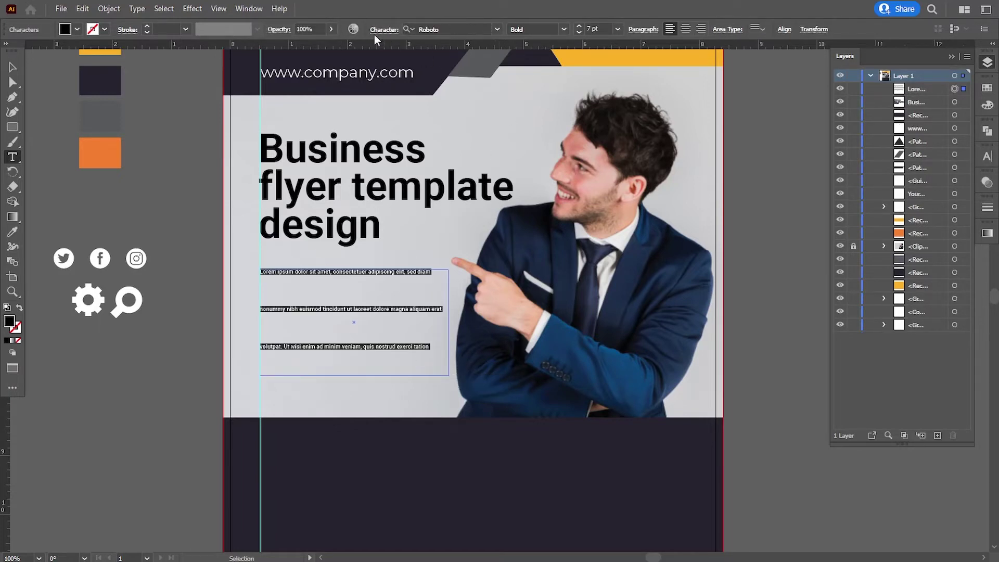
pyautogui.hotkey('ctrl', 't')
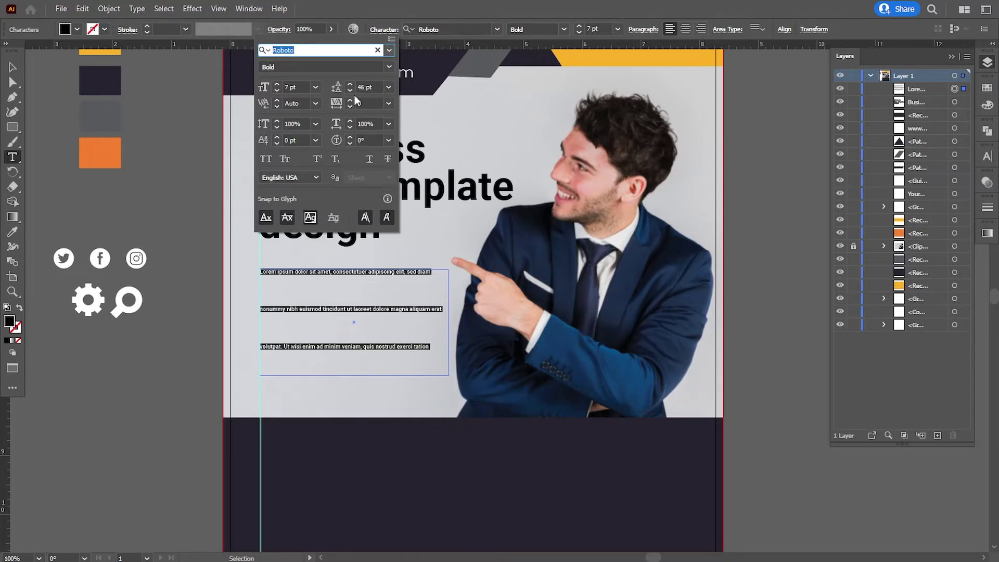
pyautogui.click(348, 89)
pyautogui.click(349, 90)
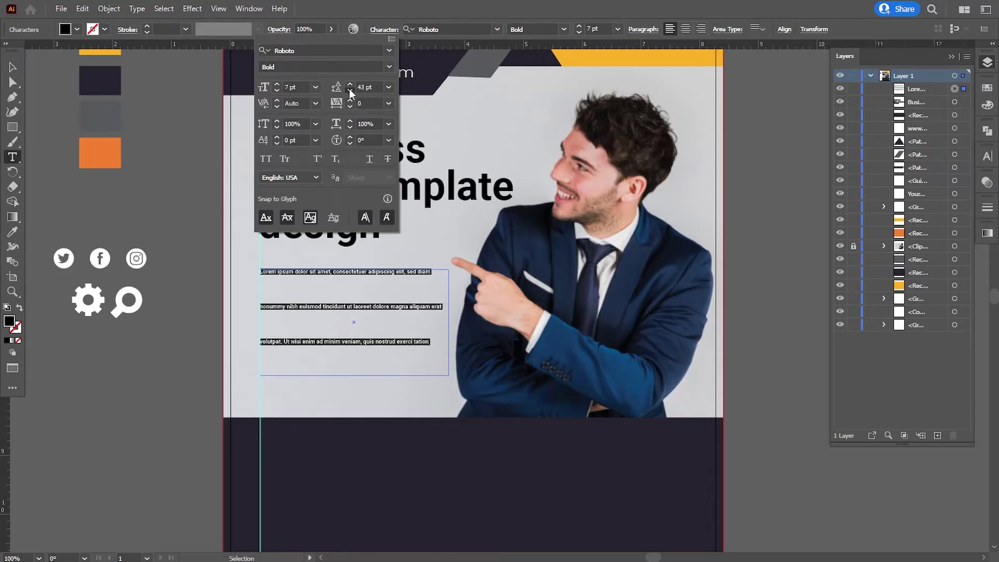
pyautogui.click(349, 89)
pyautogui.click(349, 89)
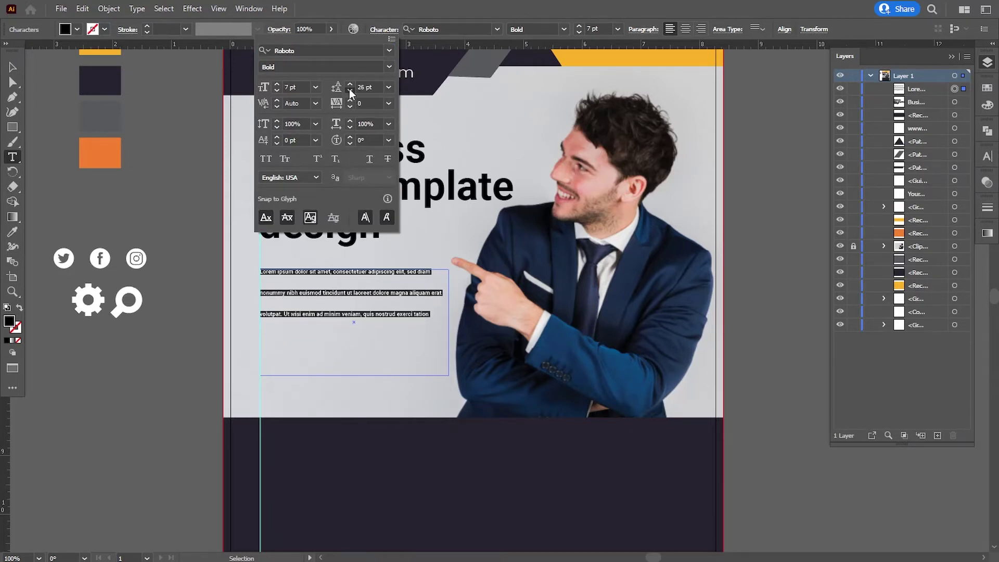
pyautogui.click(349, 90)
pyautogui.click(349, 89)
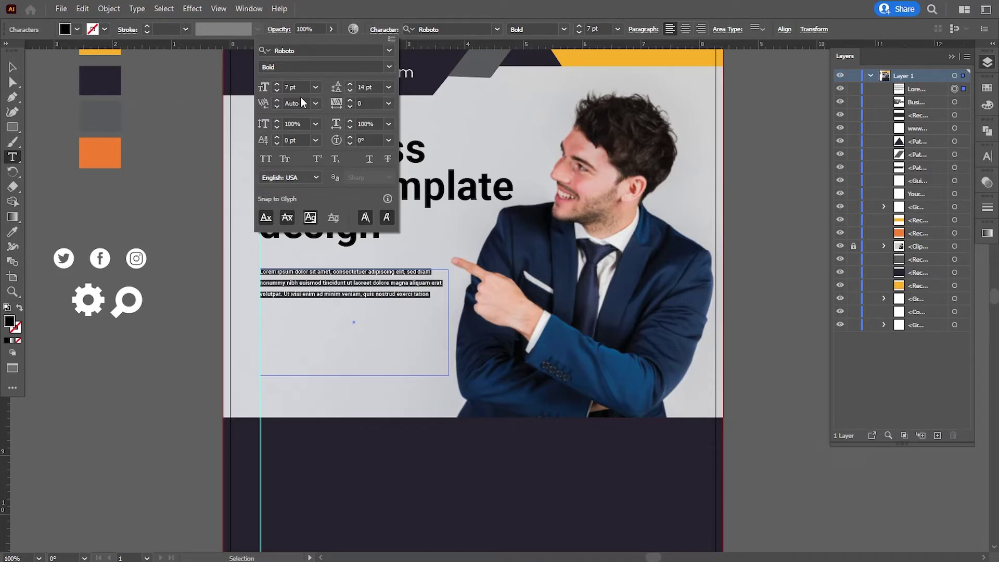
pyautogui.click(277, 91)
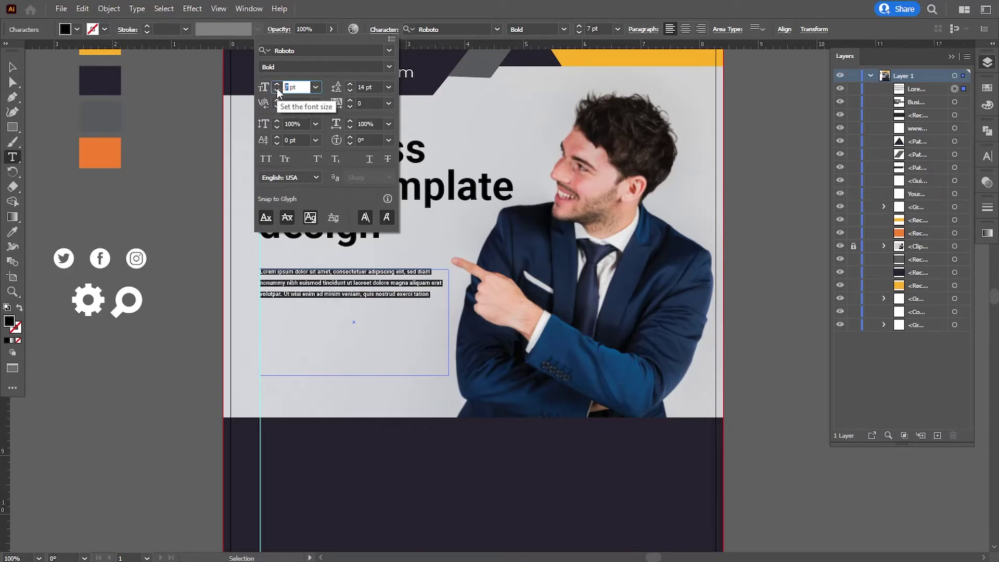
pyautogui.press('Up')
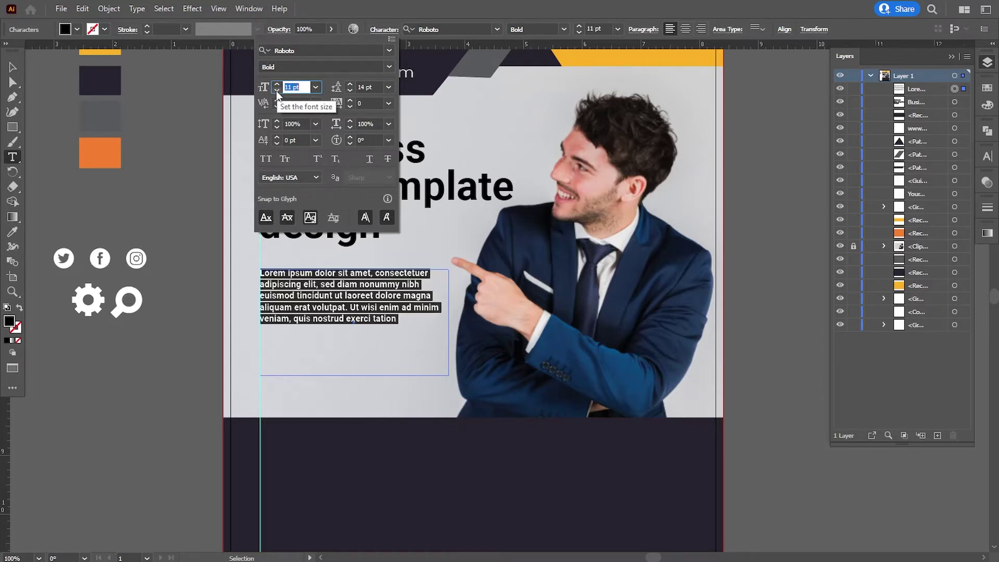
pyautogui.write('8')
pyautogui.press('Escape')
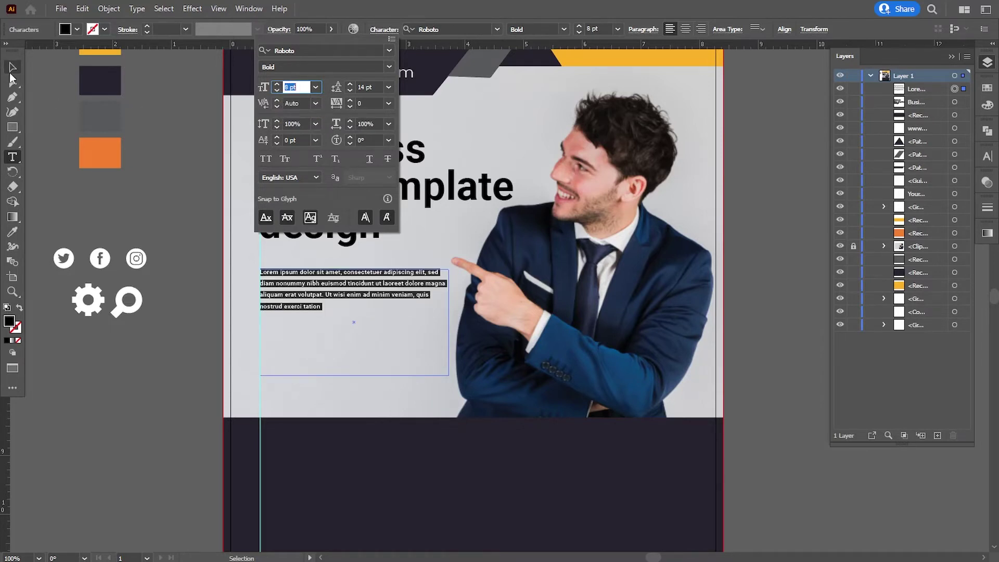
pyautogui.click(284, 312)
# Set the body text to Montserrat Regular at 10 pt
pyautogui.click(445, 29)
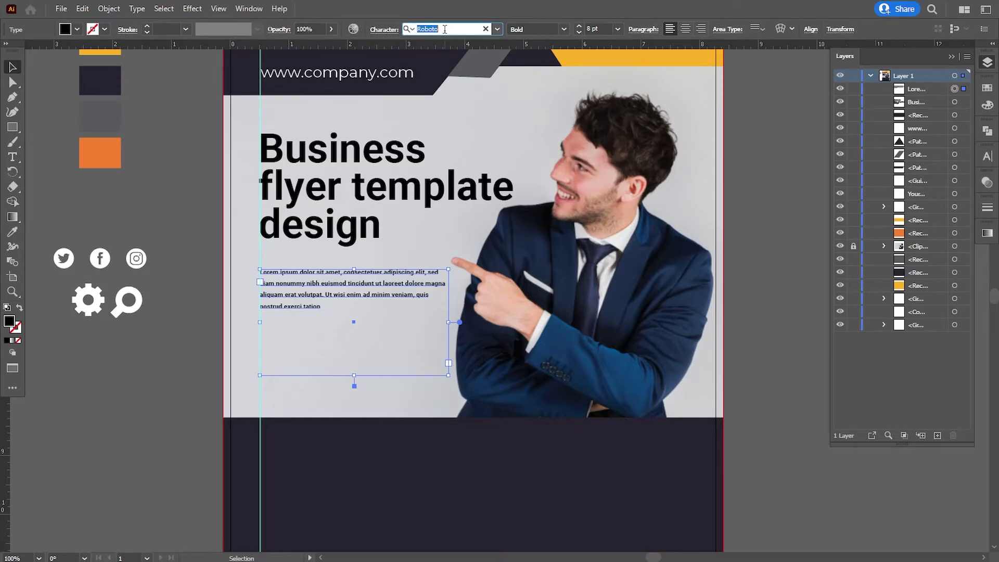
pyautogui.write('mon')
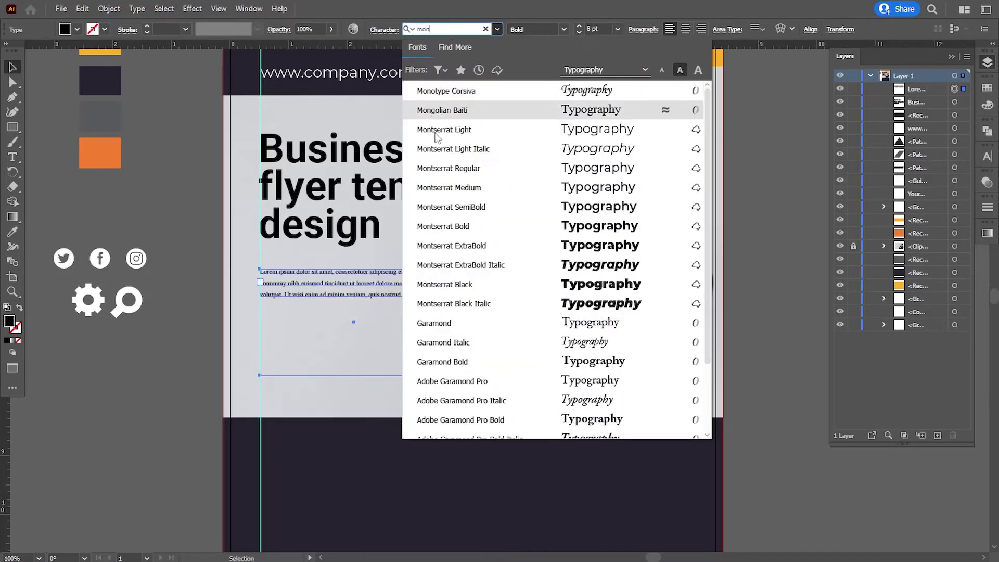
pyautogui.click(455, 168)
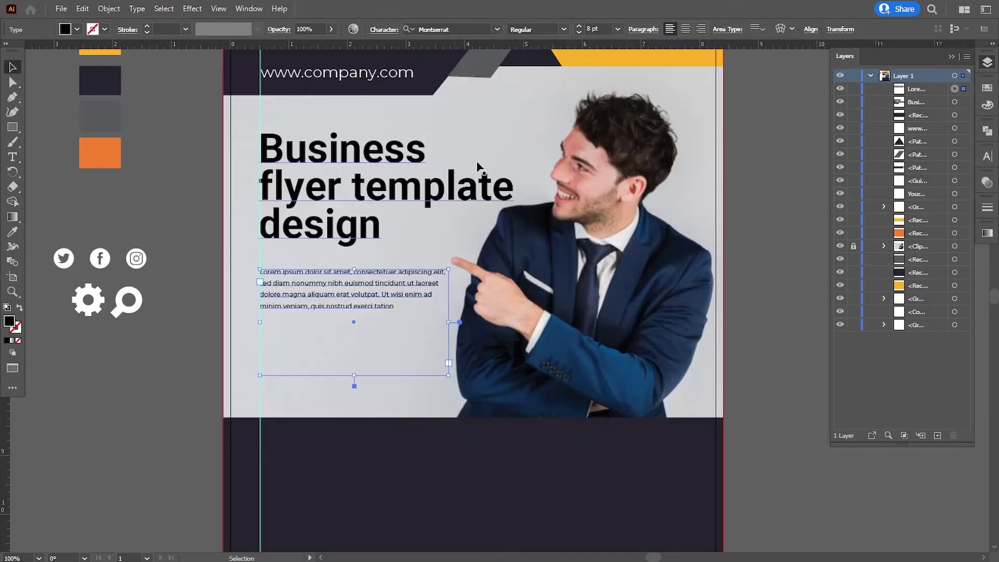
pyautogui.click(592, 27)
pyautogui.write('10')
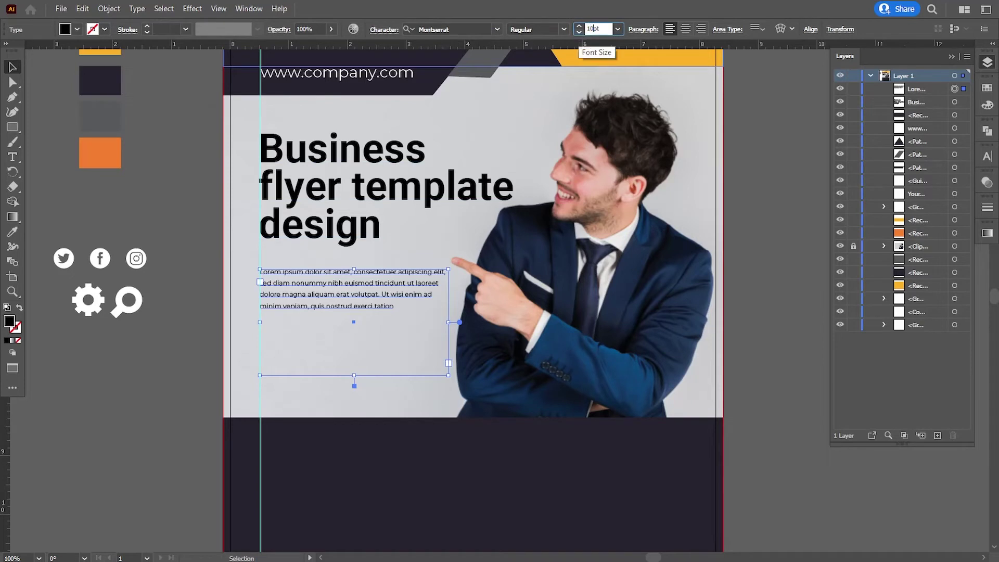
pyautogui.press('Return')
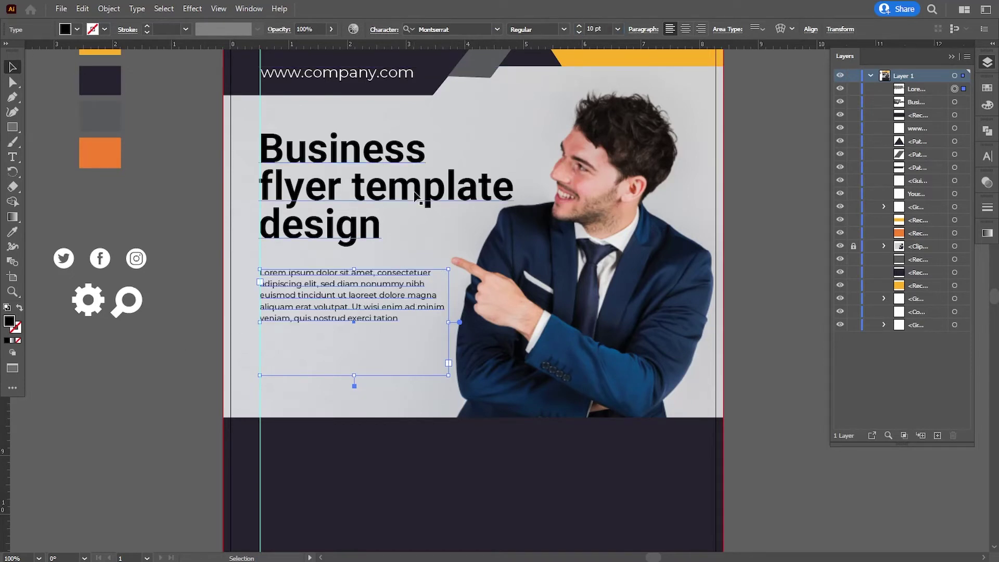
# Set the body text's leading to 16 pt
pyautogui.click(988, 157)
pyautogui.click(926, 205)
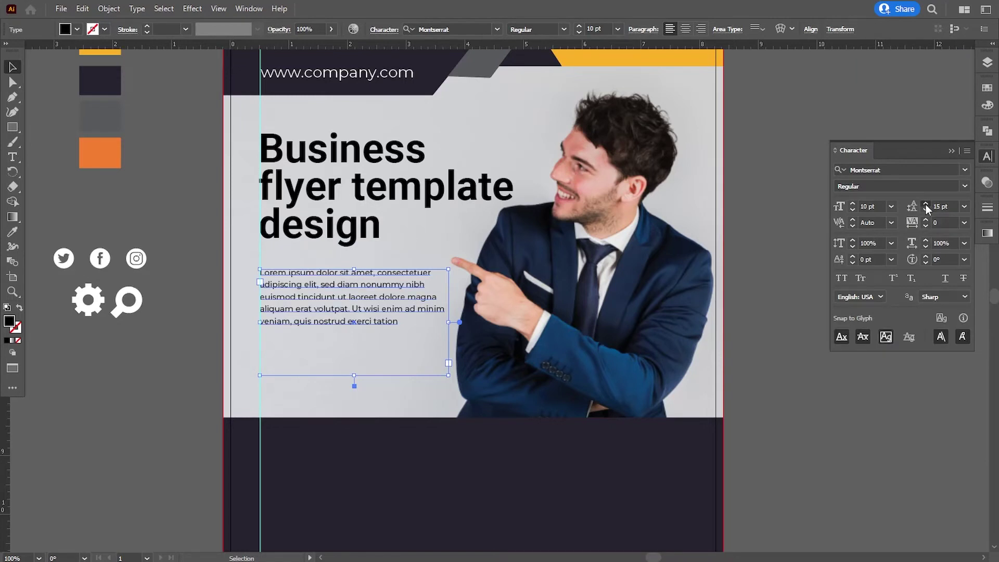
pyautogui.click(926, 205)
pyautogui.click(137, 400)
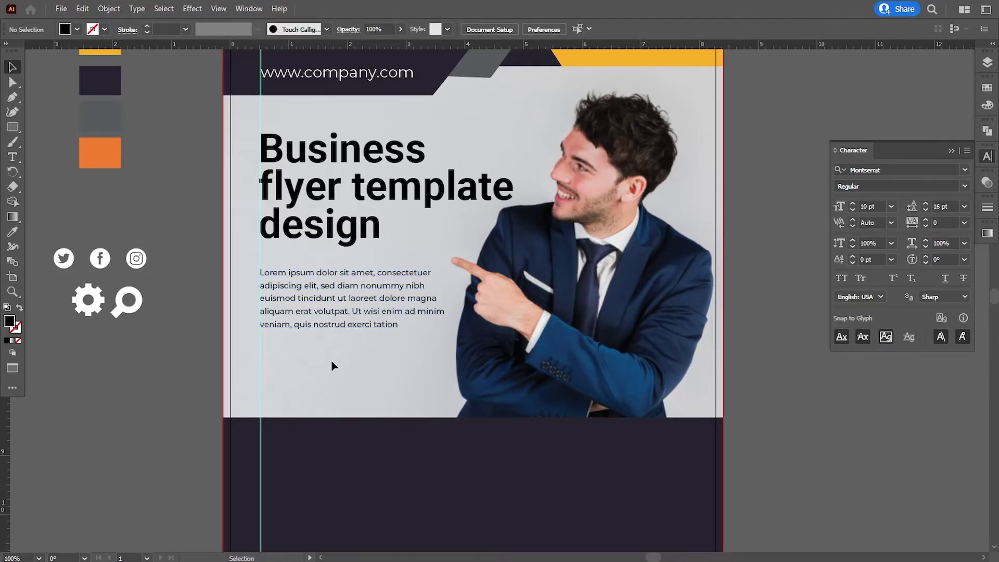
pyautogui.click(318, 328)
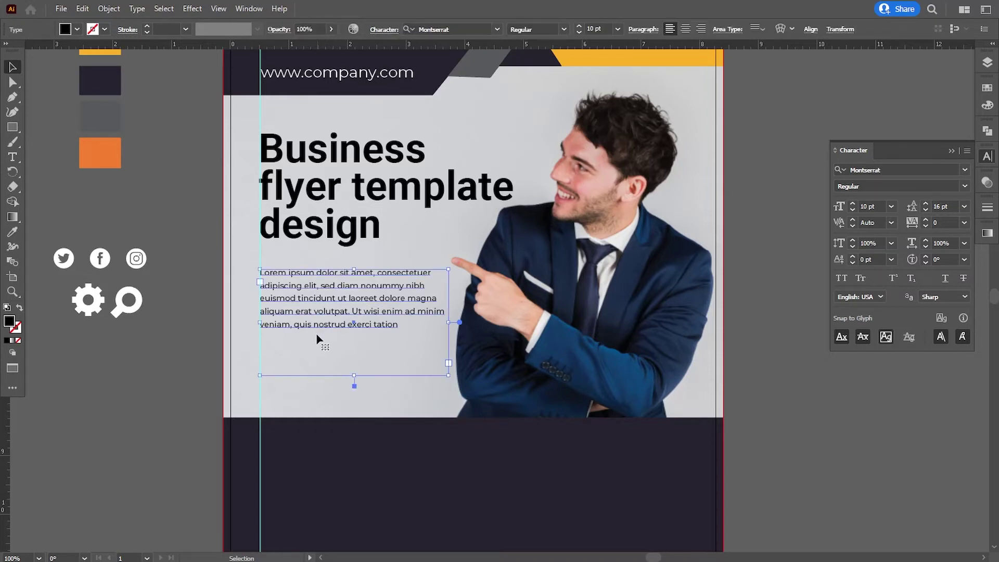
pyautogui.click(313, 252)
pyautogui.hotkey('ctrl', '+')
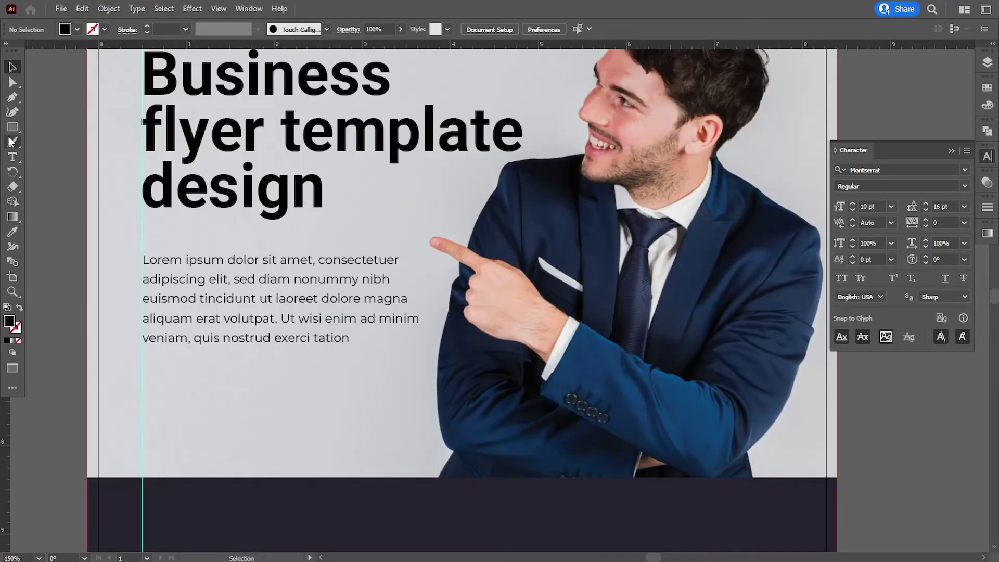
# Draw a bar over the word 'design' and fill it with the header's yellow
pyautogui.click(10, 130)
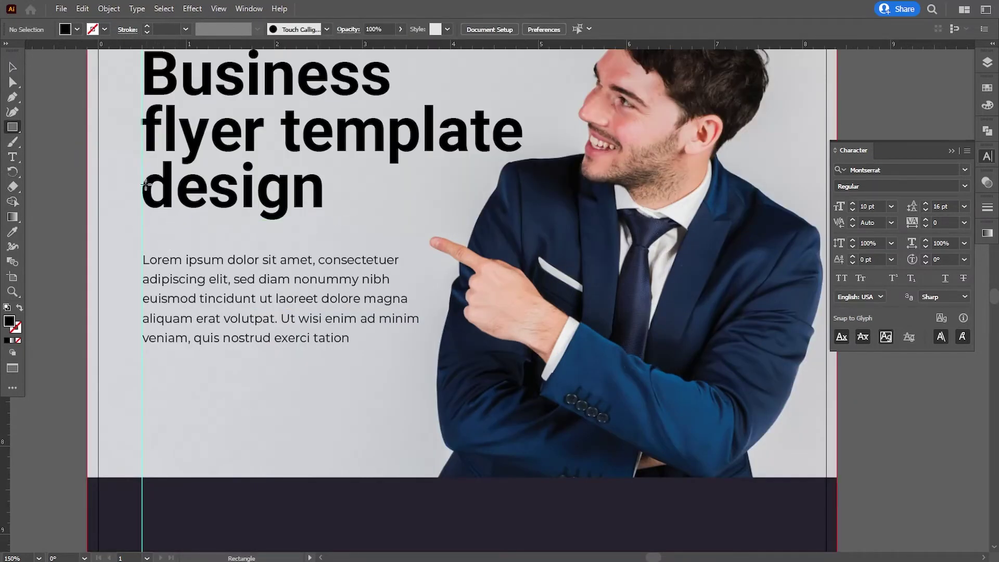
pyautogui.moveTo(142, 182); pyautogui.dragTo(358, 224)
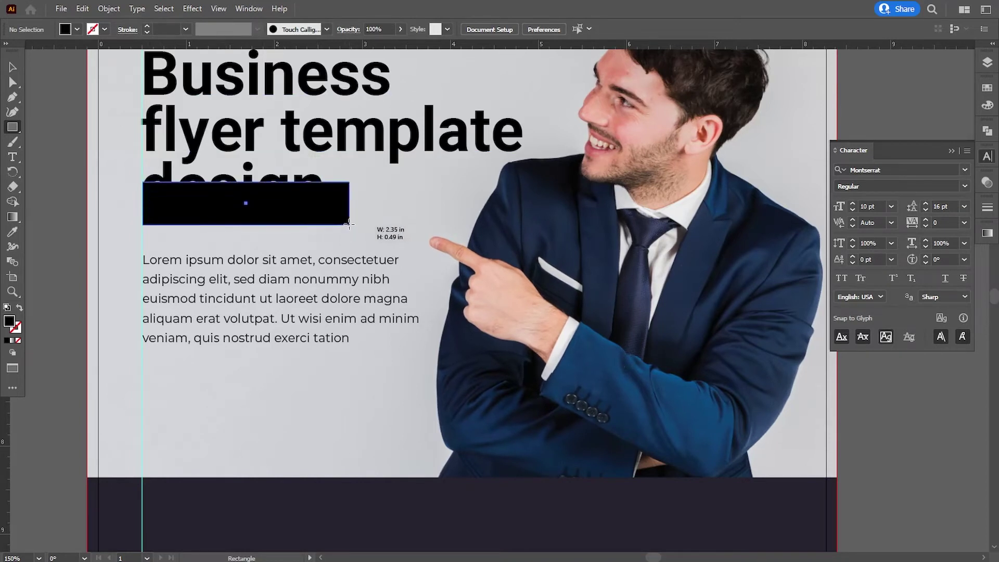
pyautogui.moveTo(355, 225); pyautogui.dragTo(350, 220)
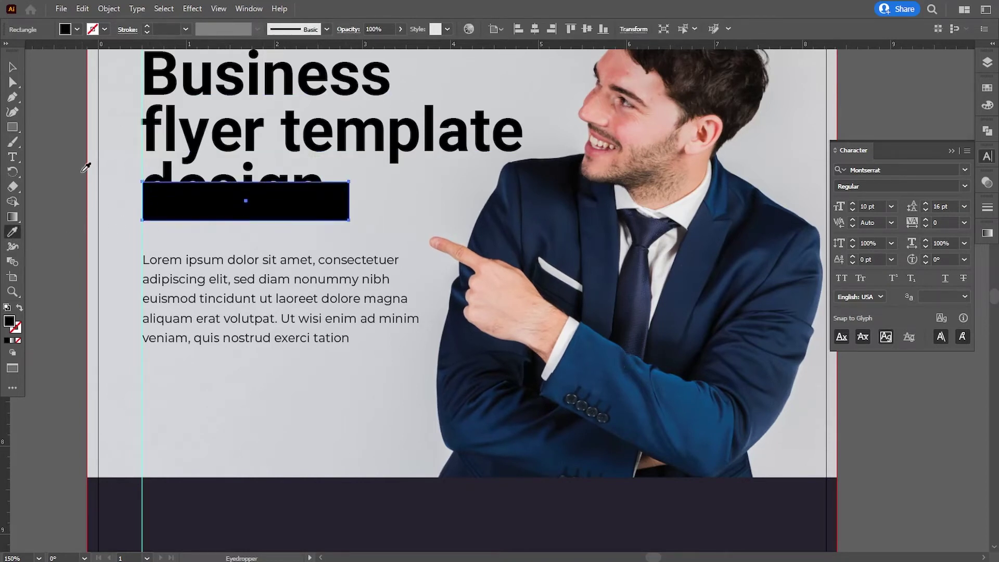
pyautogui.click(13, 232)
pyautogui.scroll(5, 229, 156)
pyautogui.click(229, 107)
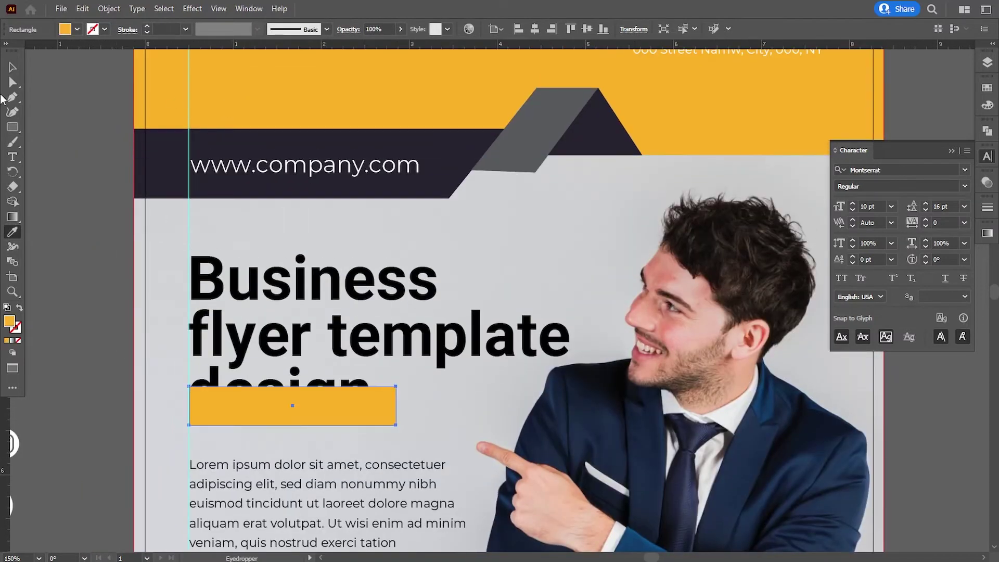
pyautogui.click(12, 67)
# Move the yellow bar beneath the headline text in Layers and nudge the headline right
pyautogui.click(988, 63)
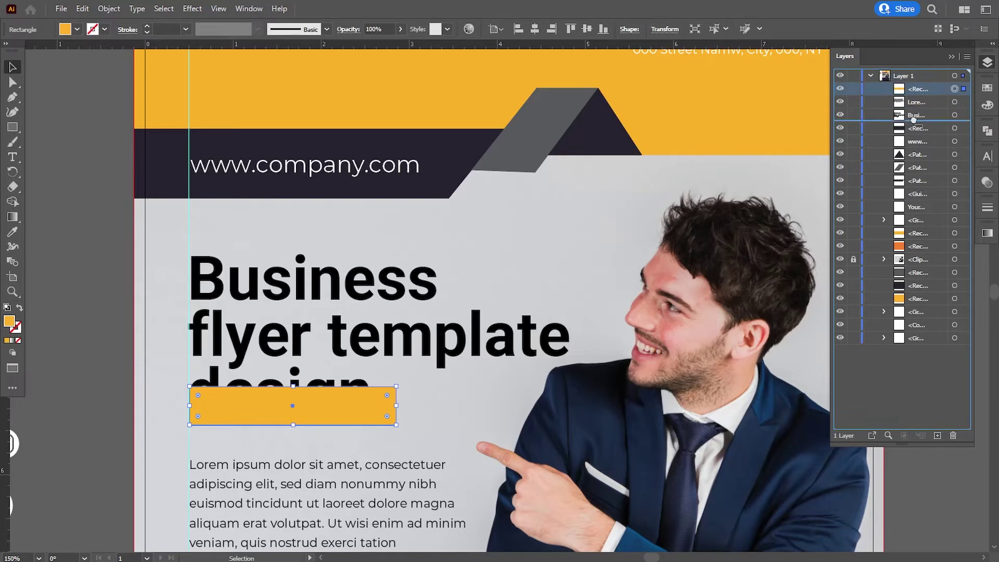
pyautogui.moveTo(915, 111); pyautogui.dragTo(915, 122)
pyautogui.click(94, 336)
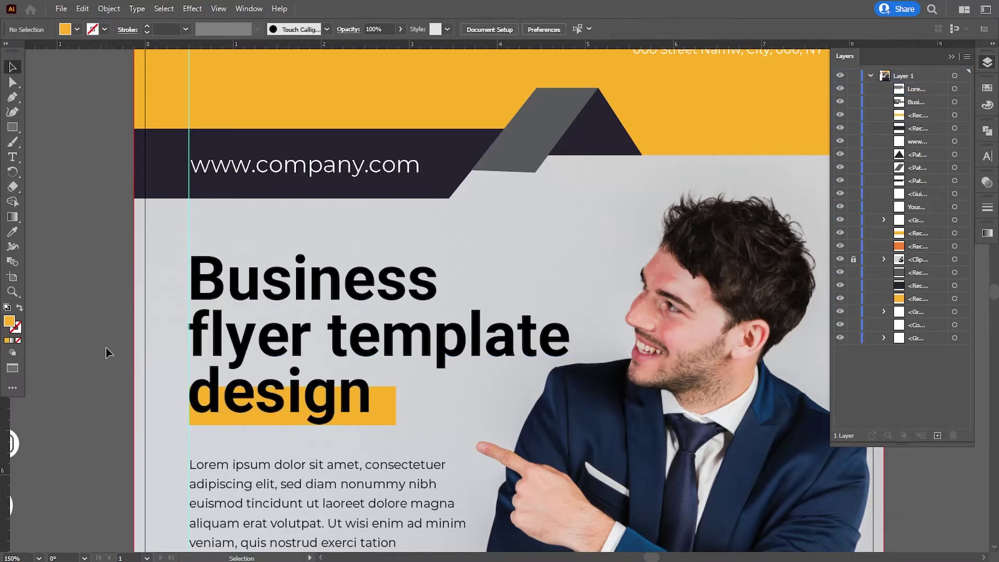
pyautogui.scroll(-1, 111, 334)
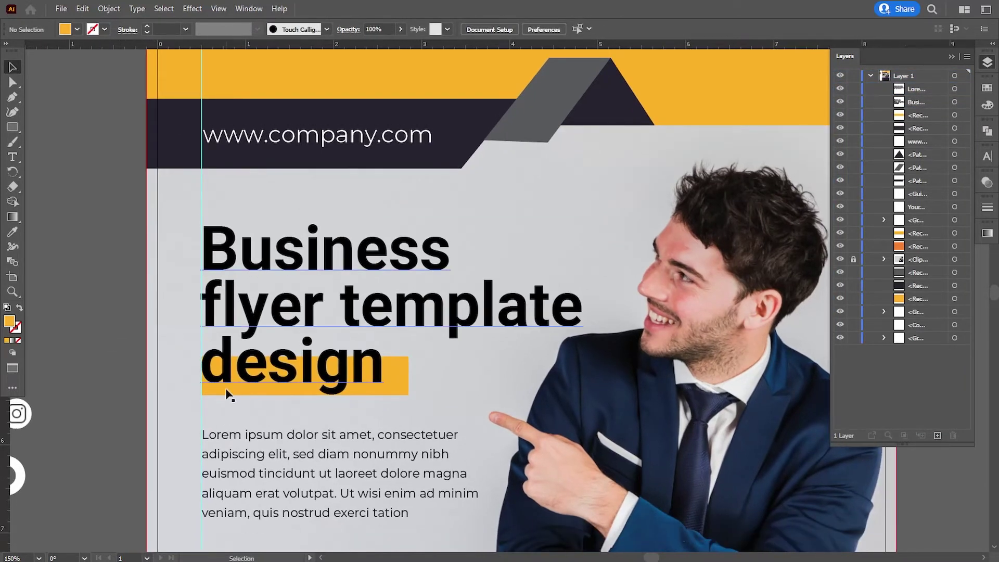
pyautogui.moveTo(228, 392); pyautogui.dragTo(308, 428)
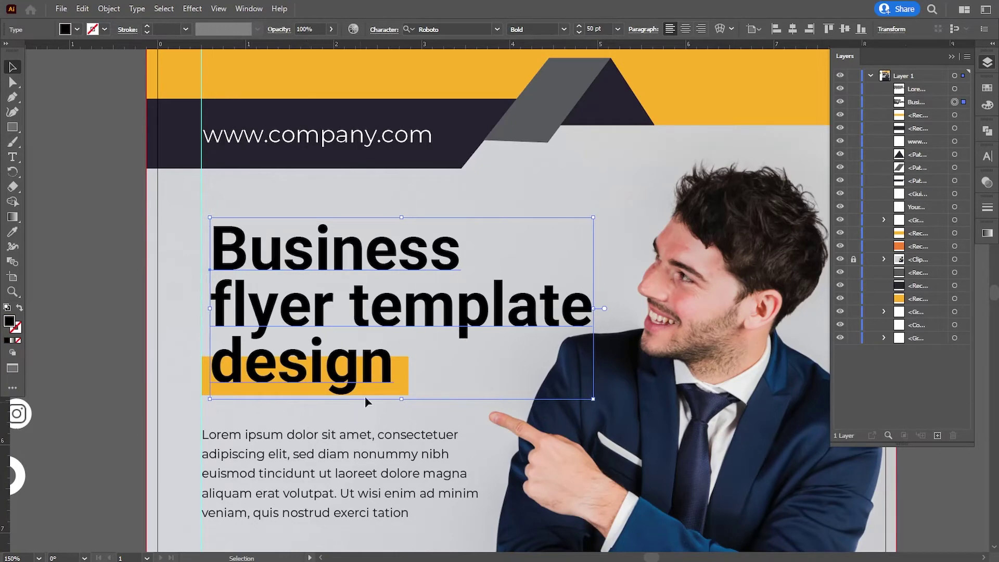
pyautogui.click(150, 375)
# Resize the yellow bar so it fits behind 'design'
pyautogui.hotkey('ctrl', '=')
pyautogui.click(372, 414)
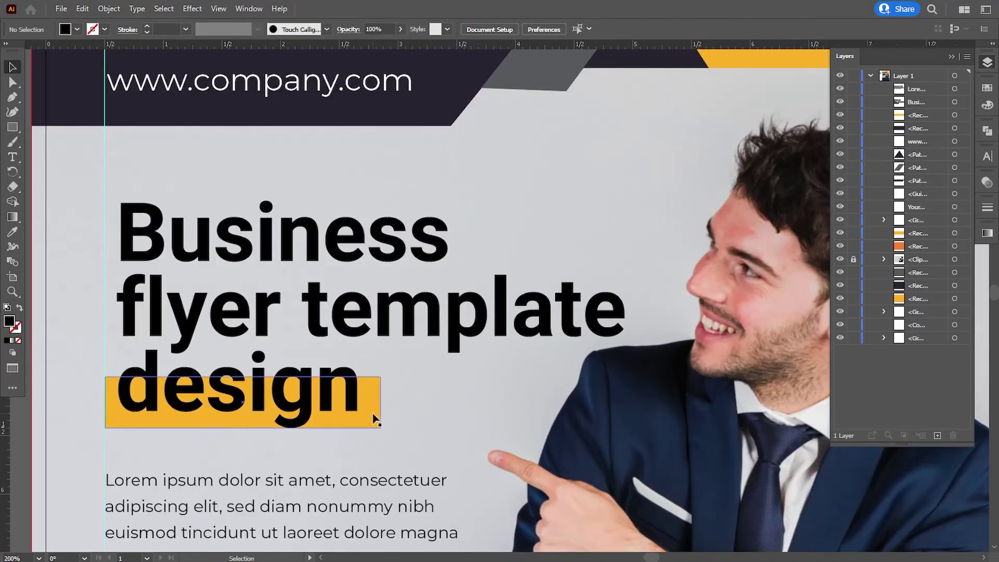
pyautogui.moveTo(380, 402); pyautogui.dragTo(376, 402)
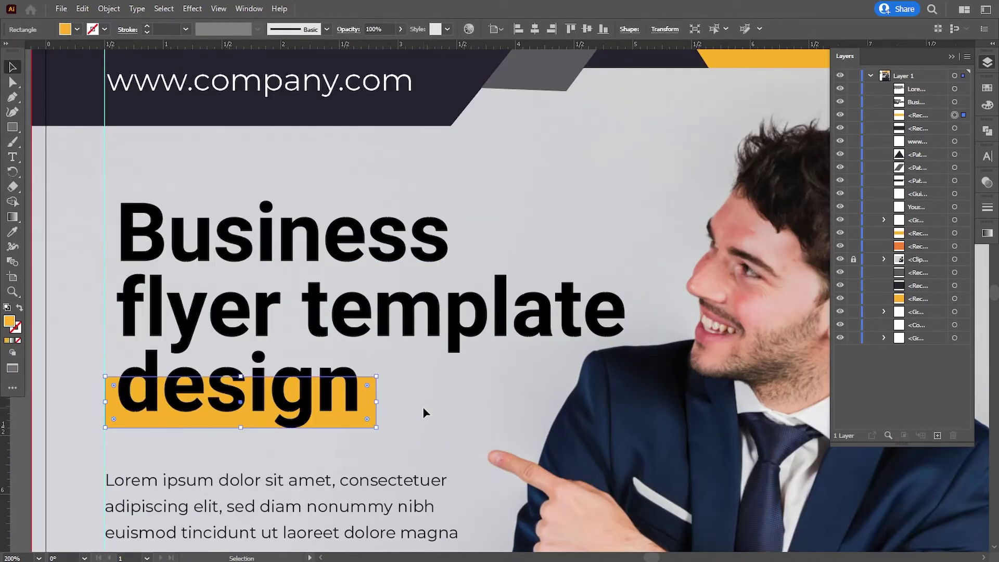
pyautogui.click(423, 413)
pyautogui.scroll(-3, 420, 361)
pyautogui.scroll(-1, 419, 361)
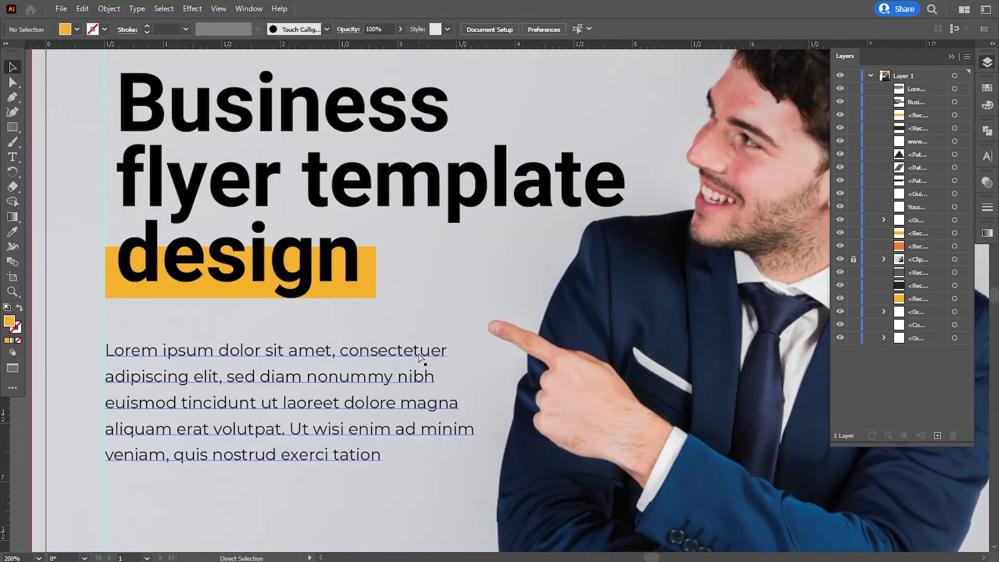
# Select the businessman photo inside its clip group and start rescaling it
pyautogui.hotkey('ctrl', '-')
pyautogui.hotkey('ctrl', '-')
pyautogui.hotkey('ctrl', '-')
pyautogui.hotkey('ctrl', '=')
pyautogui.moveTo(478, 361); pyautogui.dragTo(412, 361)
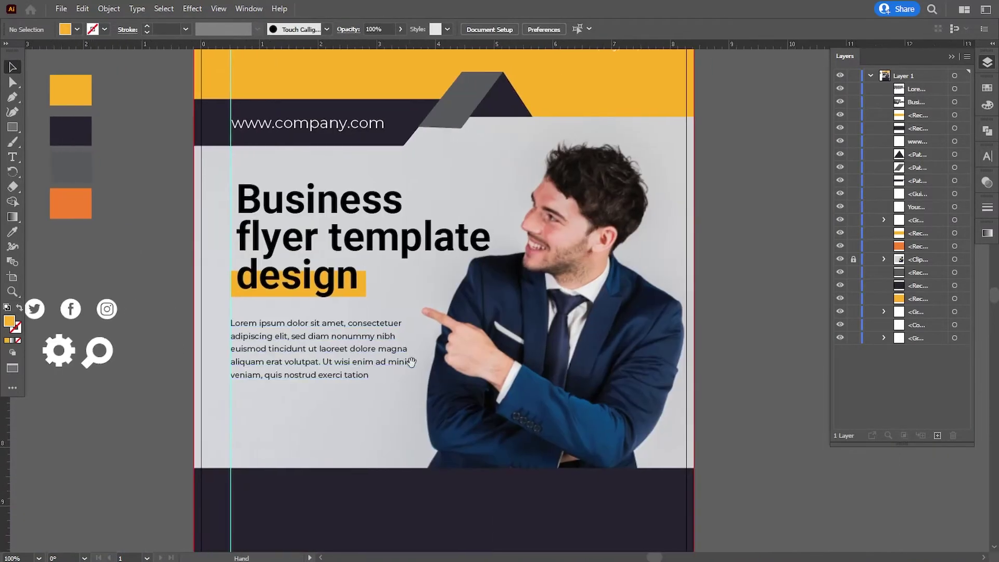
pyautogui.click(885, 259)
pyautogui.click(954, 286)
pyautogui.moveTo(717, 102); pyautogui.dragTo(712, 97)
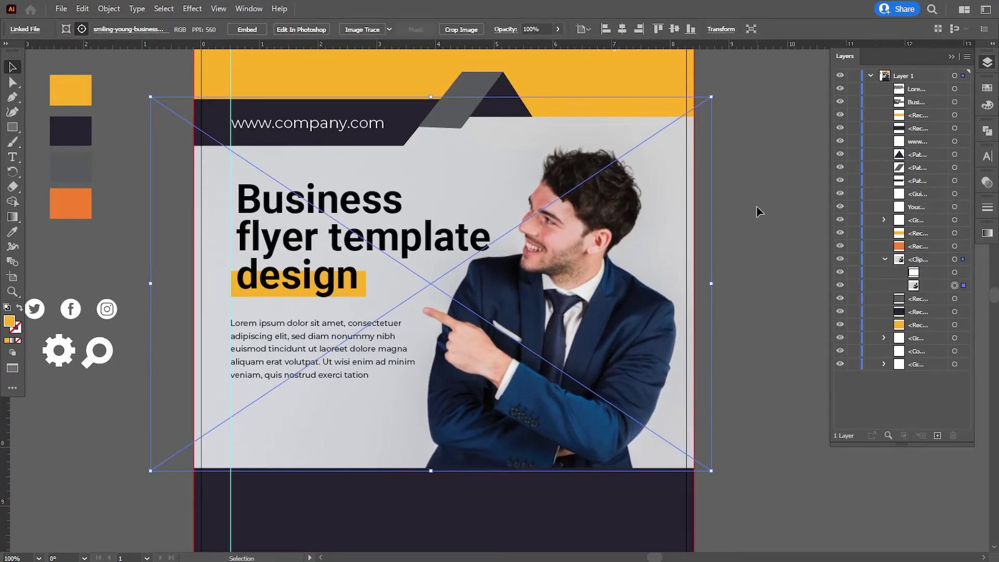
# Rescale the photo to about 9.36 × 6.24 in and nudge it right and slightly down
pyautogui.hotkey('shift', 'Right')
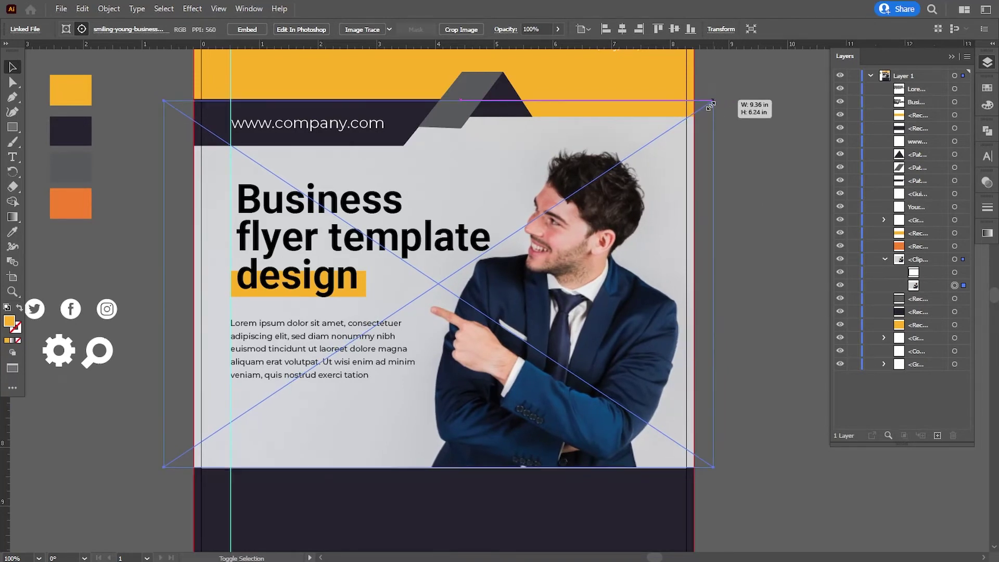
pyautogui.moveTo(718, 97); pyautogui.dragTo(713, 107)
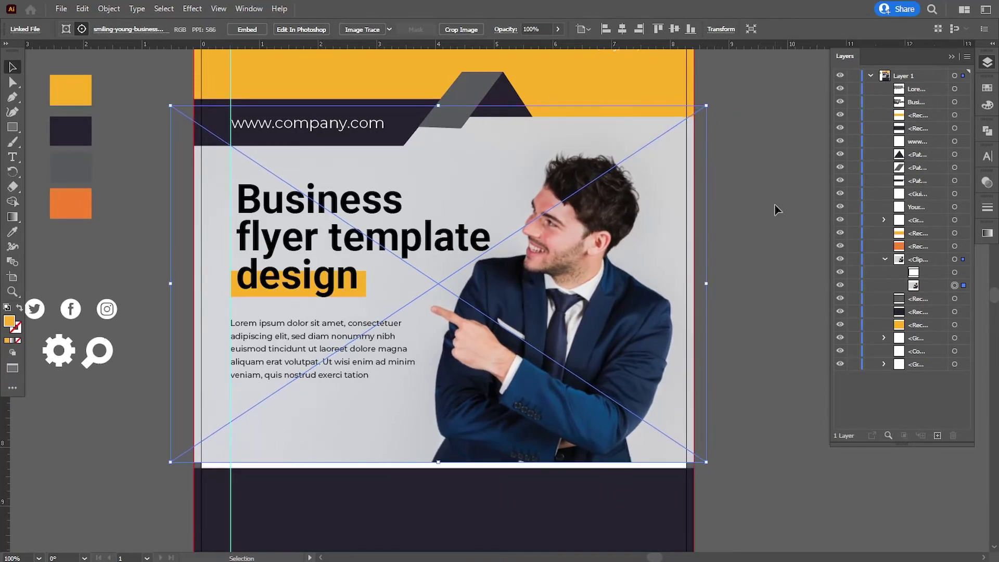
pyautogui.hotkey('shift', 'Down')
pyautogui.press('Down')
pyautogui.press('Down')
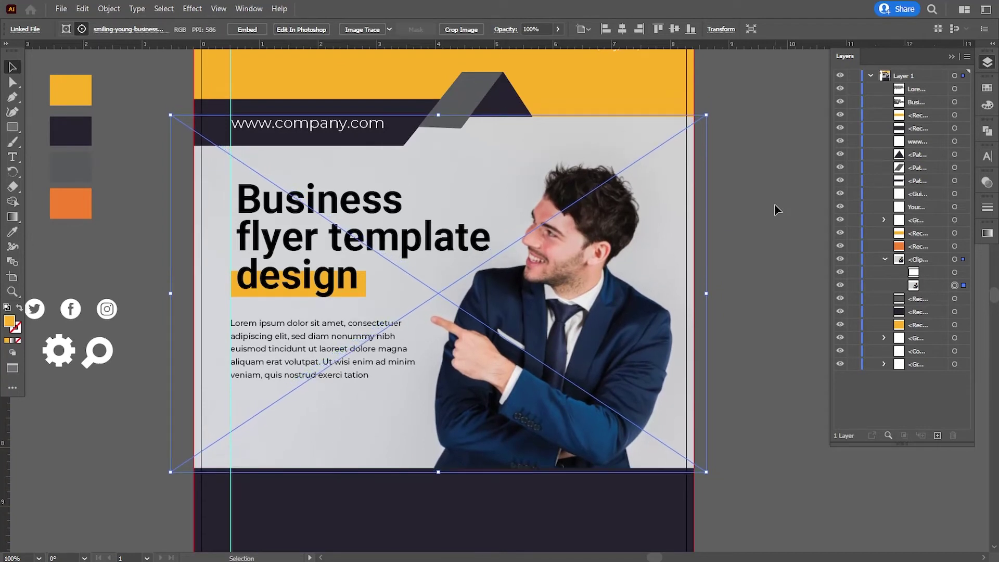
pyautogui.hotkey('shift', 'Right')
pyautogui.press('Right')
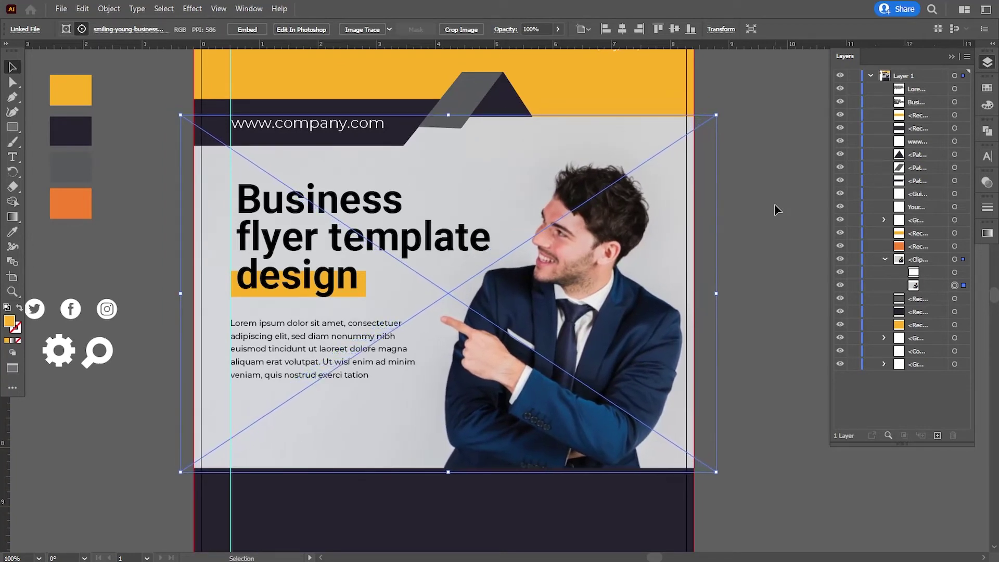
pyautogui.press('Right')
# Increase the Lorem ipsum body paragraph's leading in the Character panel
pyautogui.click(291, 378)
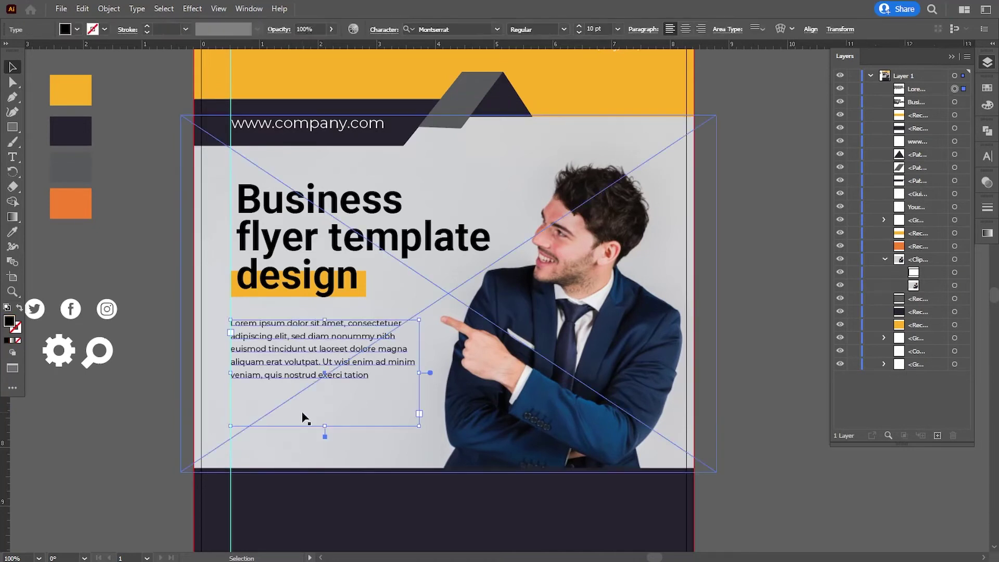
pyautogui.click(988, 157)
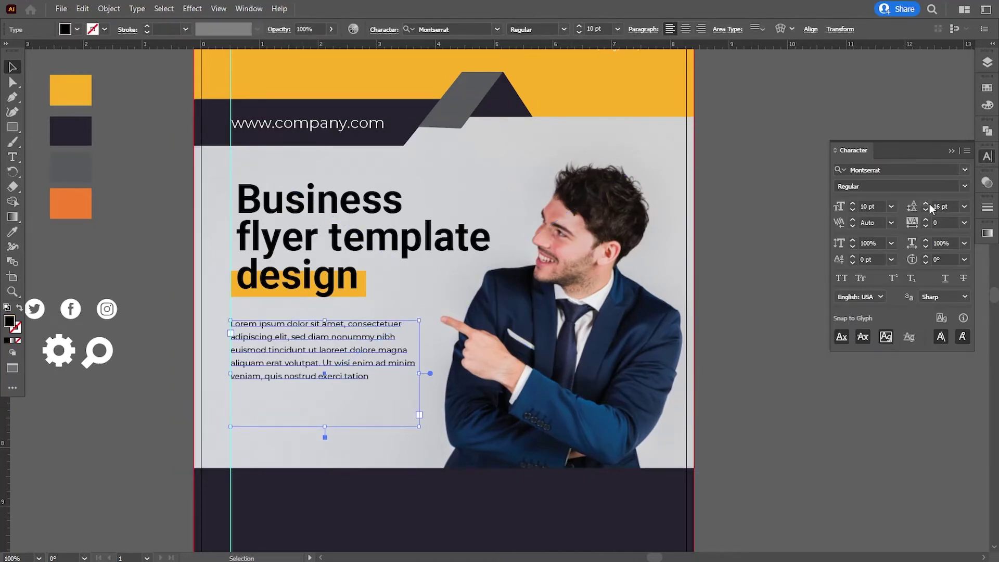
pyautogui.click(926, 204)
pyautogui.click(848, 405)
pyautogui.click(951, 151)
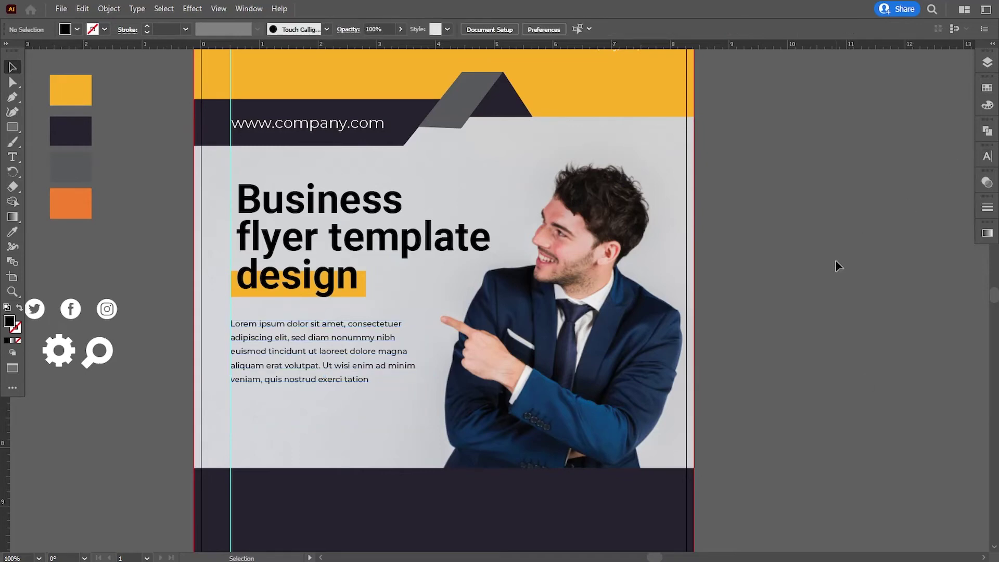
# Zoom out and scroll through the whole flyer layout, then return to 100%
pyautogui.hotkey('ctrl', '-')
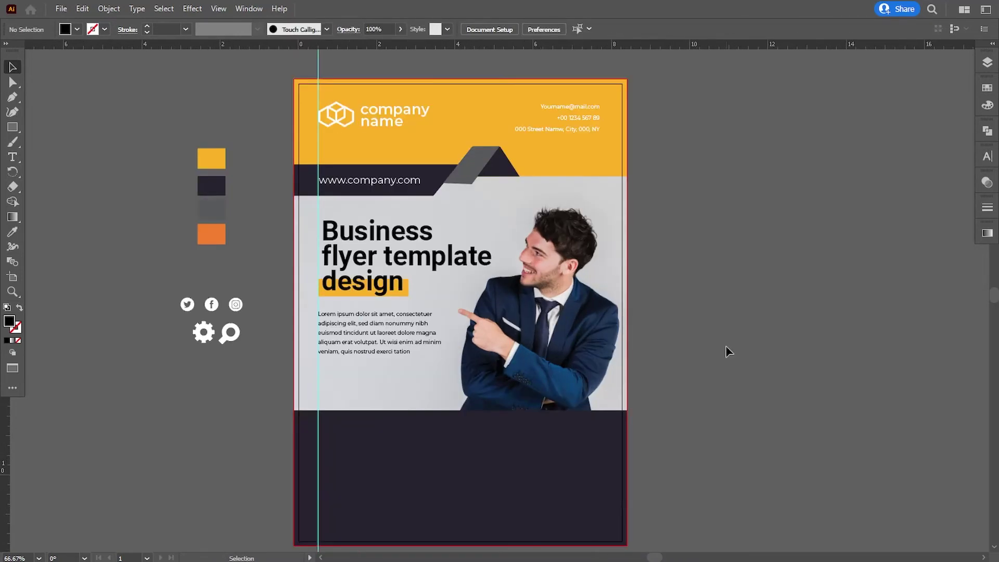
pyautogui.scroll(-1, 726, 350)
pyautogui.scroll(-2, 716, 344)
pyautogui.scroll(-2, 709, 386)
pyautogui.scroll(-1, 709, 340)
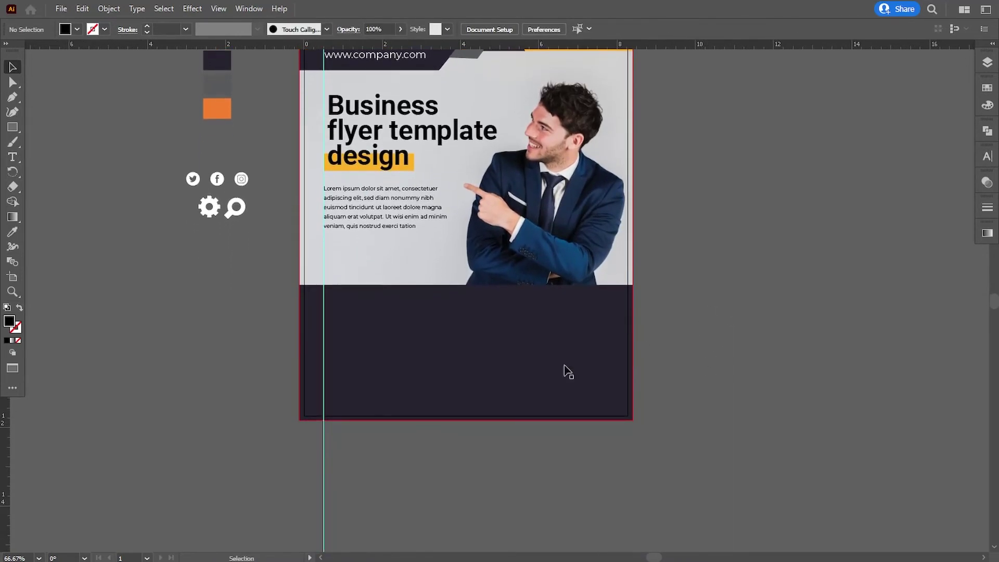
pyautogui.hotkey('ctrl', '+')
pyautogui.scroll(1, 420, 406)
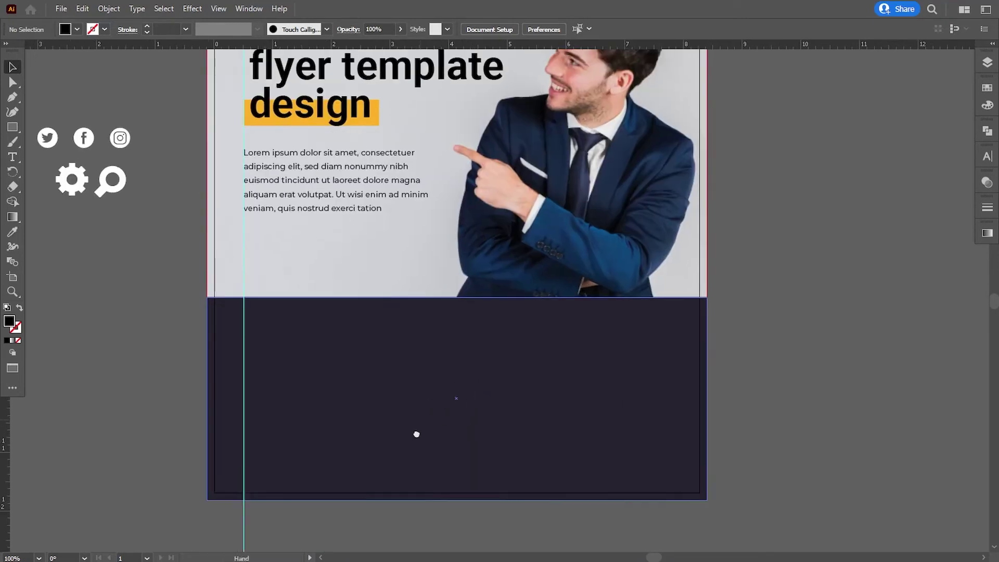
pyautogui.scroll(3, 415, 432)
pyautogui.scroll(2, 401, 439)
pyautogui.scroll(2, 414, 147)
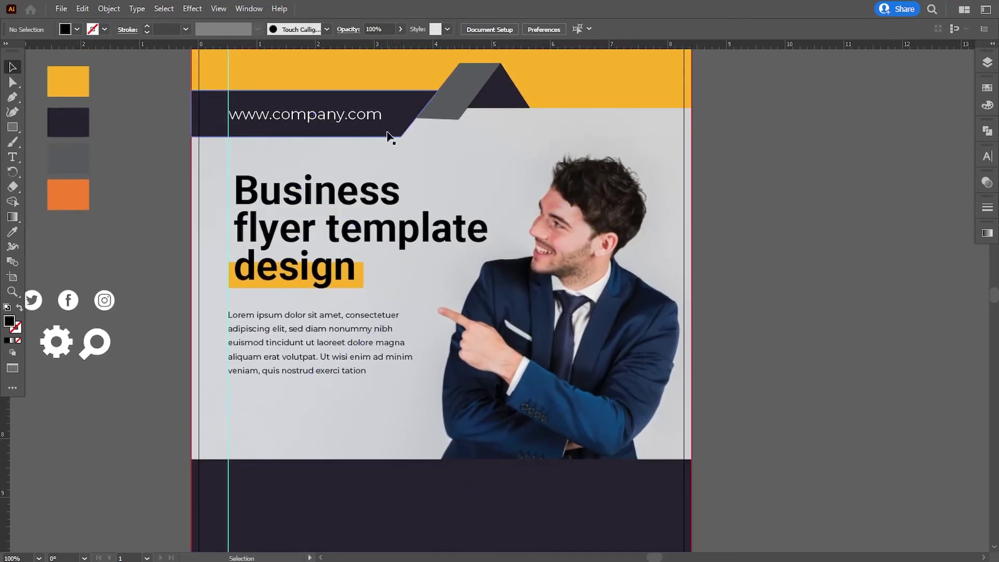
# Group the header band and parallelogram, and place a rotated copy at the footer's top edge
pyautogui.click(439, 116)
pyautogui.keyDown('shift'); pyautogui.click(509, 89); pyautogui.keyUp('shift')
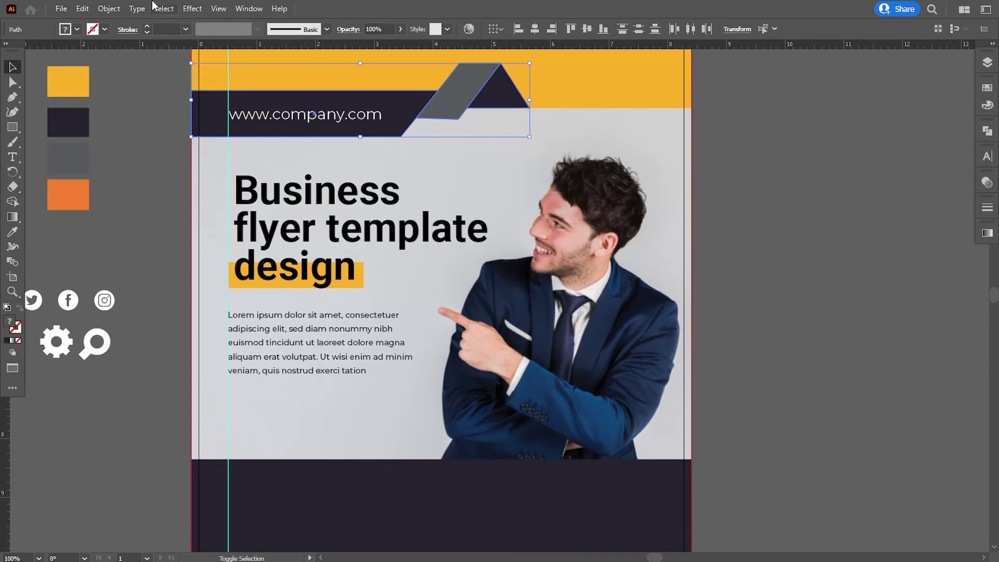
pyautogui.click(108, 9)
pyautogui.click(128, 67)
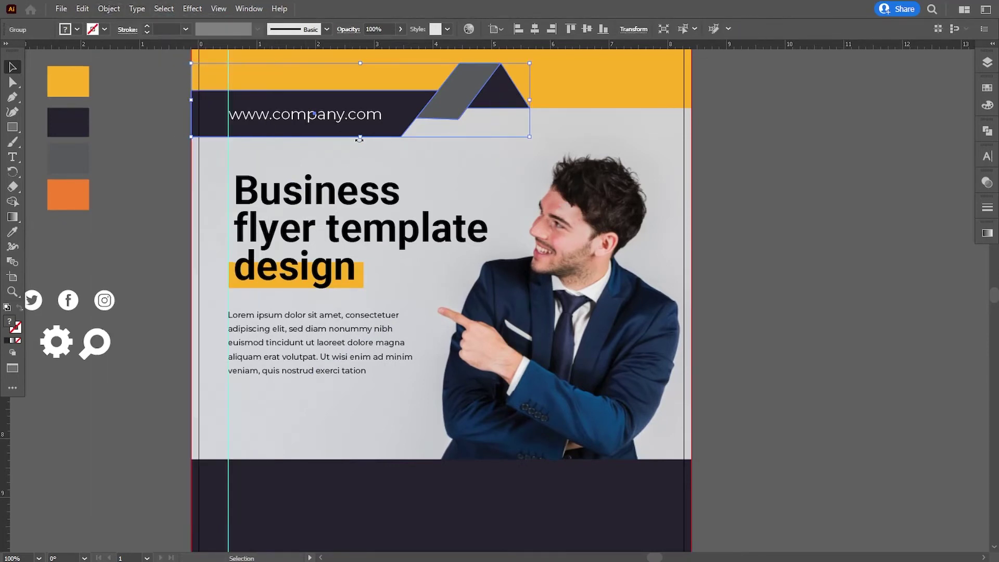
pyautogui.moveTo(391, 127); pyautogui.dragTo(456, 443)
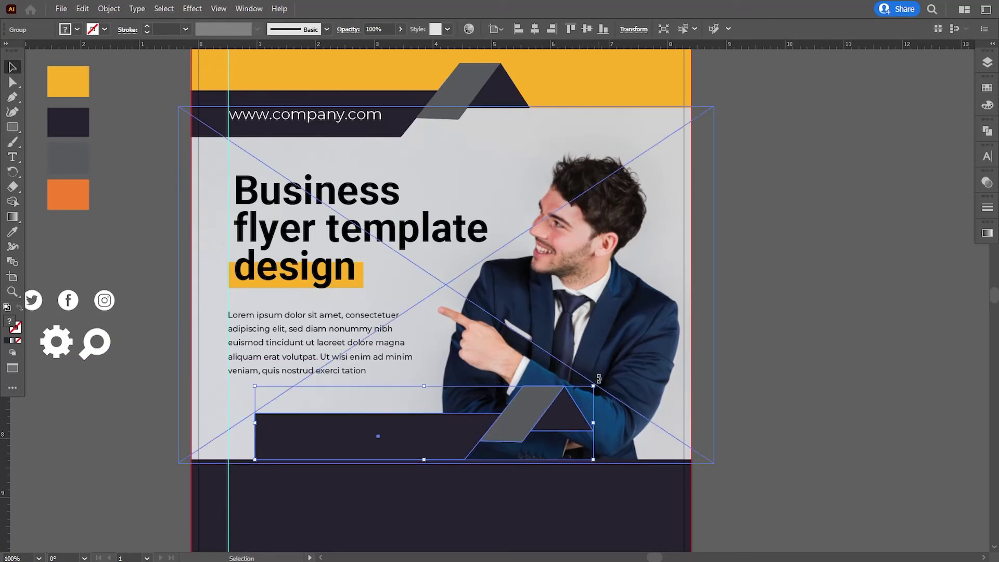
pyautogui.moveTo(599, 466)
pyautogui.mouseDown()
pyautogui.moveTo(496, 505)
pyautogui.moveTo(328, 453)
pyautogui.mouseUp()
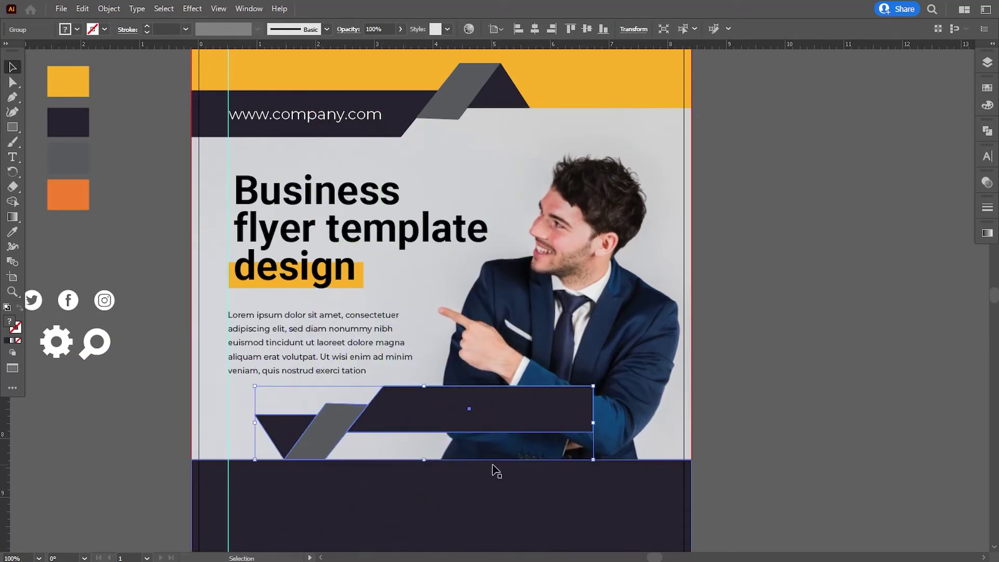
pyautogui.moveTo(529, 414); pyautogui.dragTo(627, 457)
# Recolour the copied band shapes and triangle yellow with the eyedropper
pyautogui.scroll(-3, 677, 427)
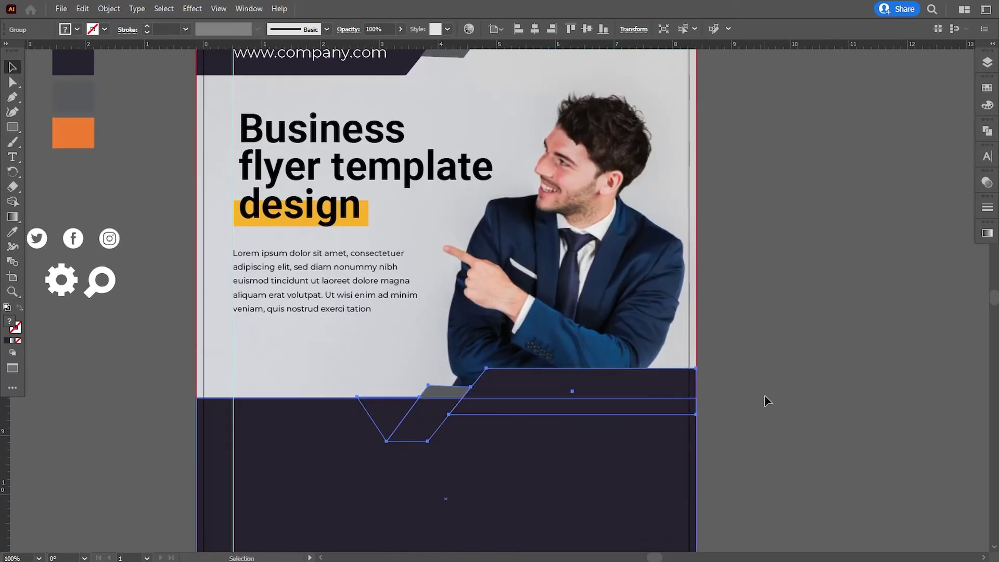
pyautogui.click(765, 401)
pyautogui.click(13, 82)
pyautogui.click(528, 384)
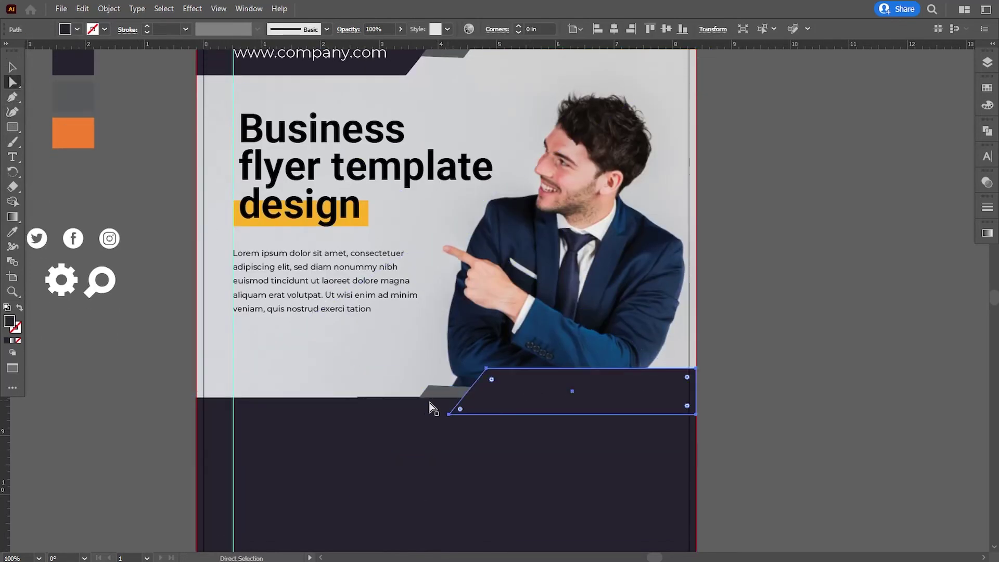
pyautogui.keyDown('shift'); pyautogui.click(383, 417); pyautogui.keyUp('shift')
pyautogui.keyDown('shift'); pyautogui.click(366, 402); pyautogui.keyUp('shift')
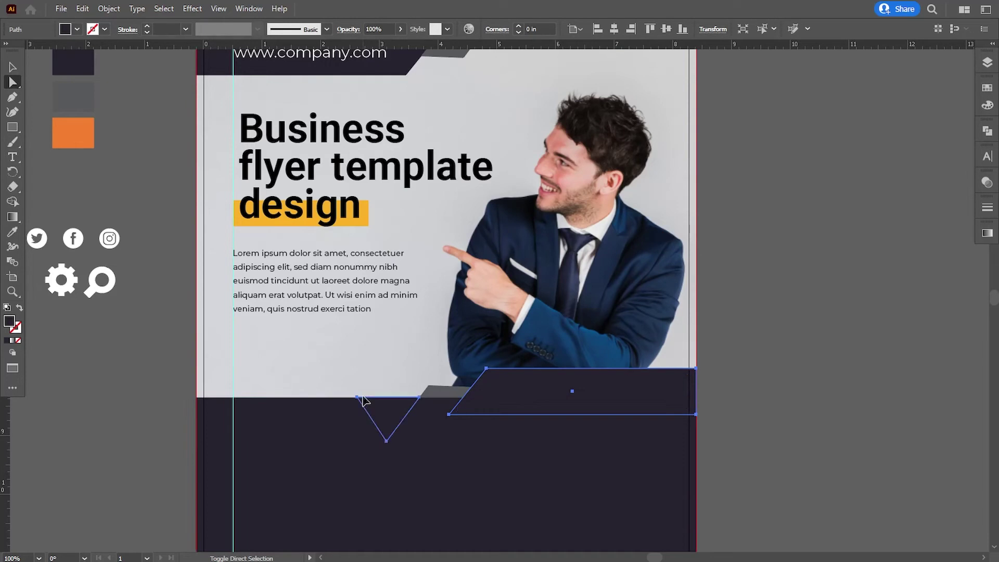
pyautogui.press('i')
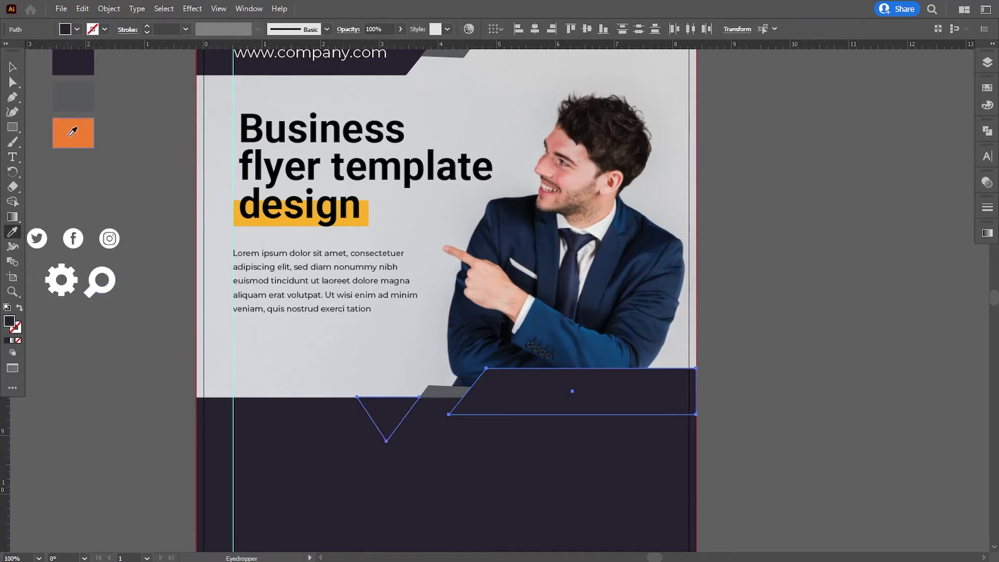
pyautogui.scroll(4, 157, 195)
pyautogui.click(85, 108)
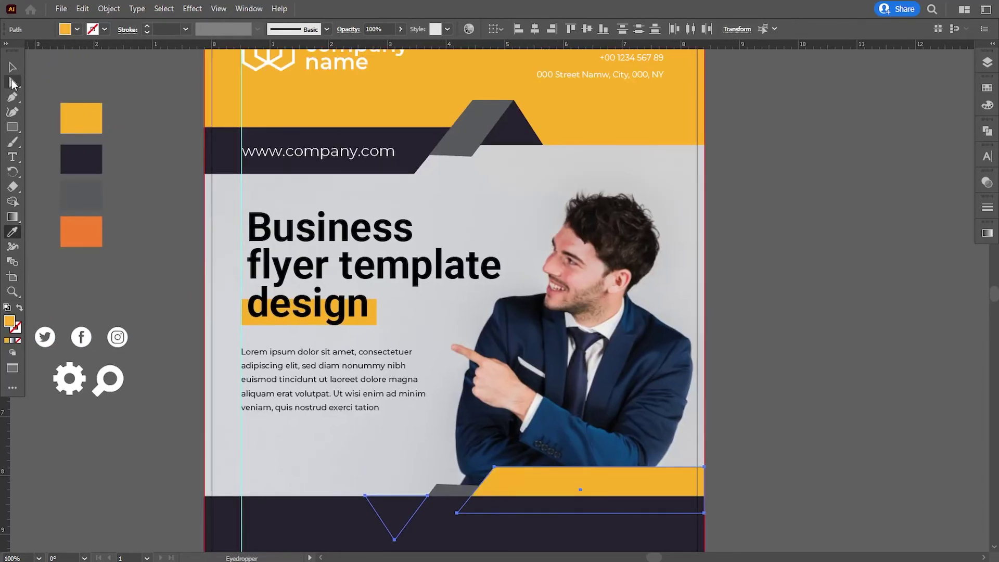
# Bring the yellow band group in front of the photo
pyautogui.press('a')
pyautogui.click(159, 260)
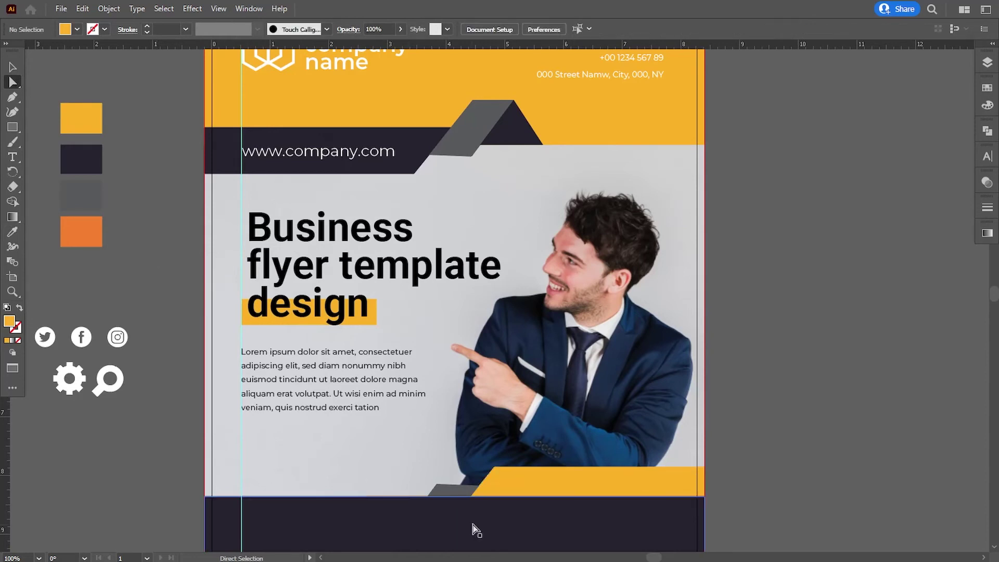
pyautogui.press('v')
pyautogui.rightClick(548, 472)
pyautogui.moveTo(582, 405)
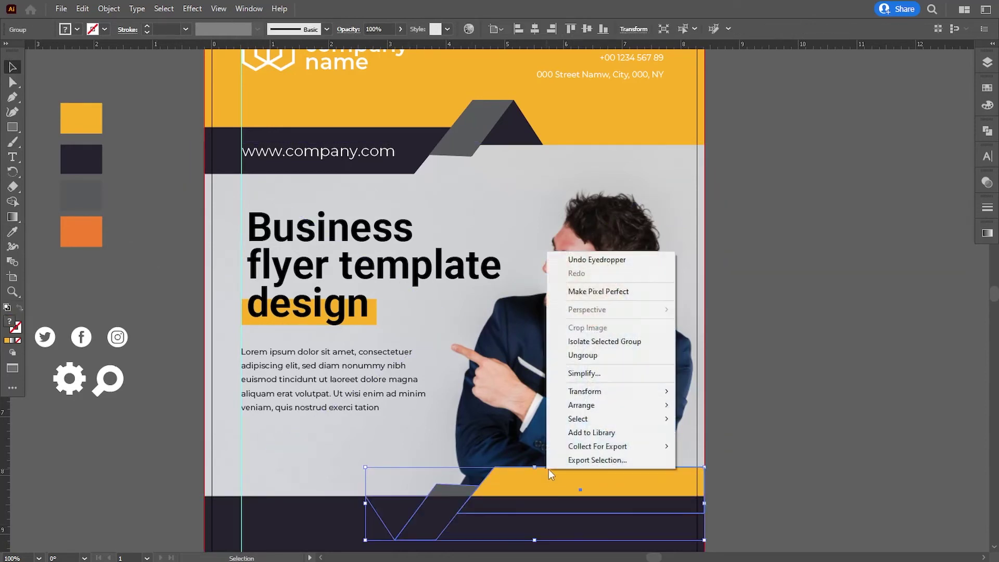
pyautogui.click(711, 405)
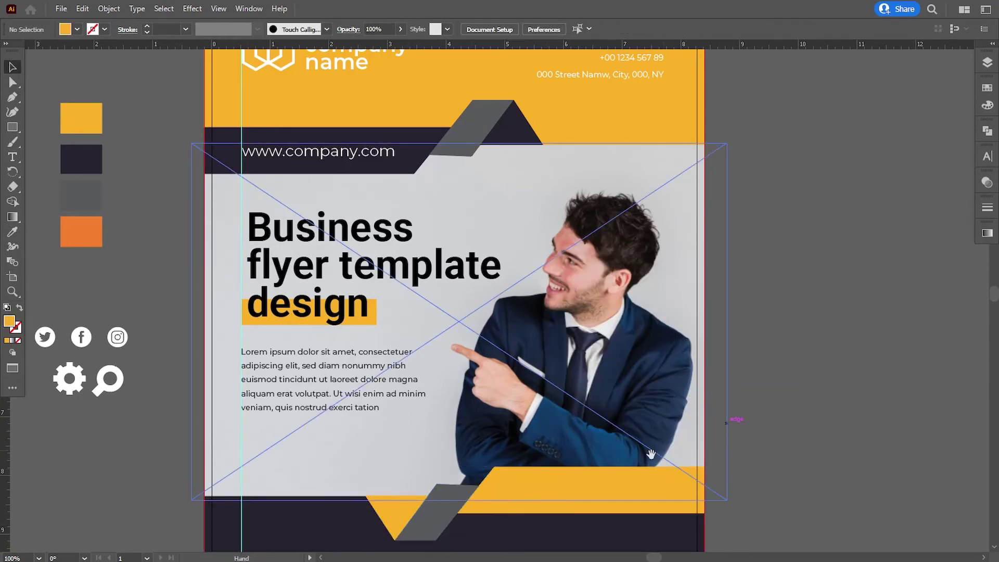
# Fill the copied band's parallelogram with the orange swatch
pyautogui.click(12, 82)
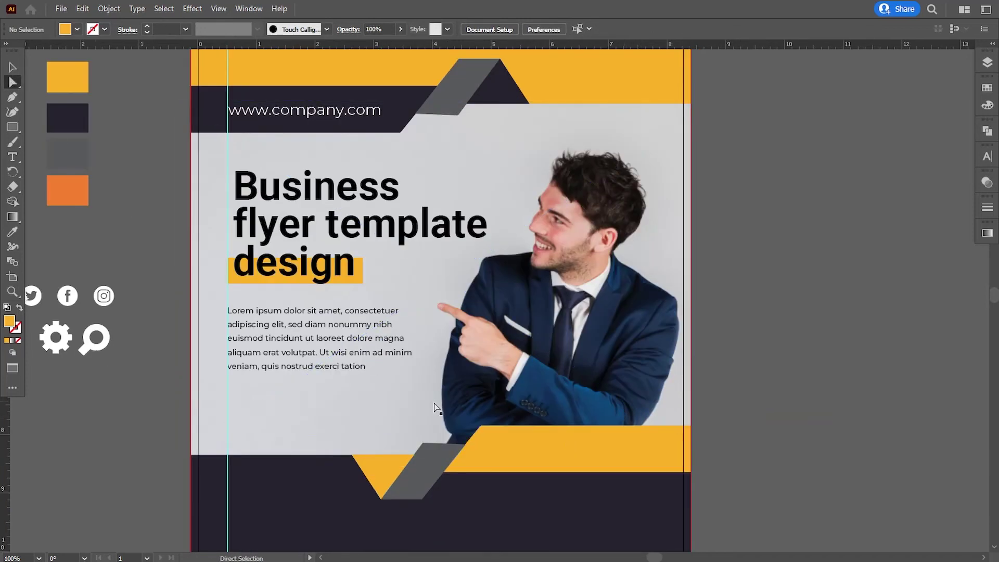
pyautogui.click(435, 456)
pyautogui.click(10, 233)
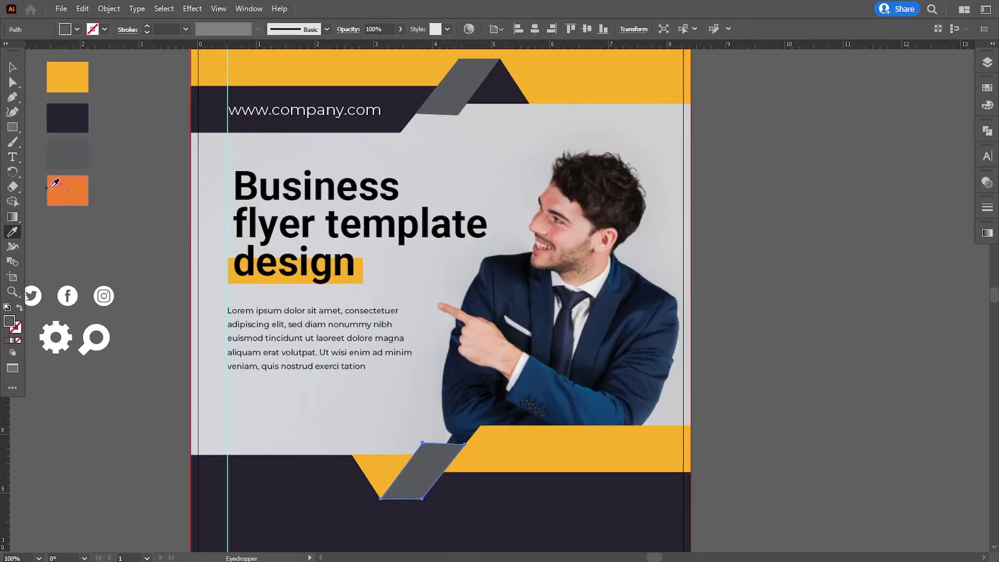
pyautogui.click(54, 184)
pyautogui.click(13, 67)
pyautogui.click(161, 224)
# Add a second line 'dolor sit amet' to the footer heading and select both lines
pyautogui.scroll(-5, 433, 436)
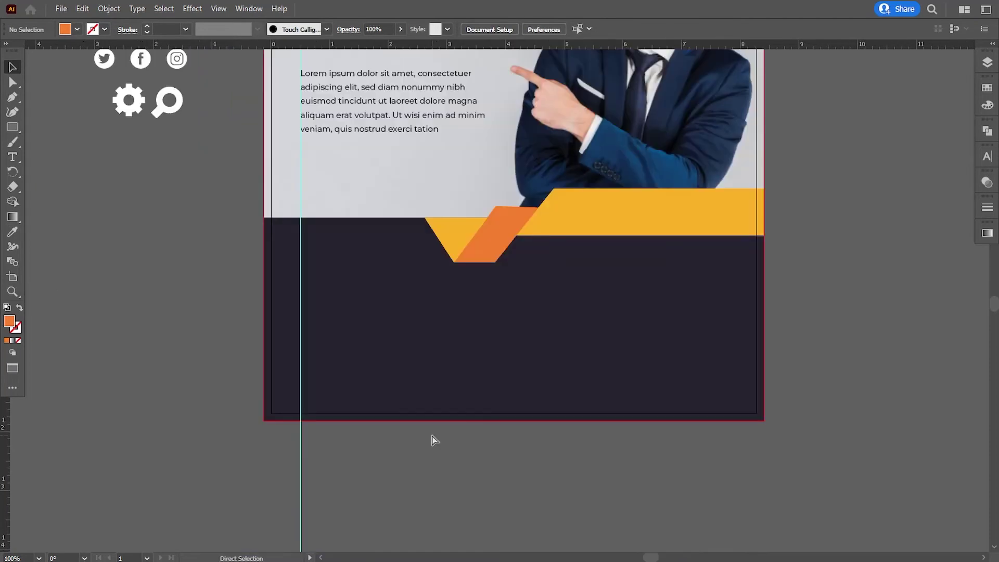
pyautogui.scroll(3, 433, 436)
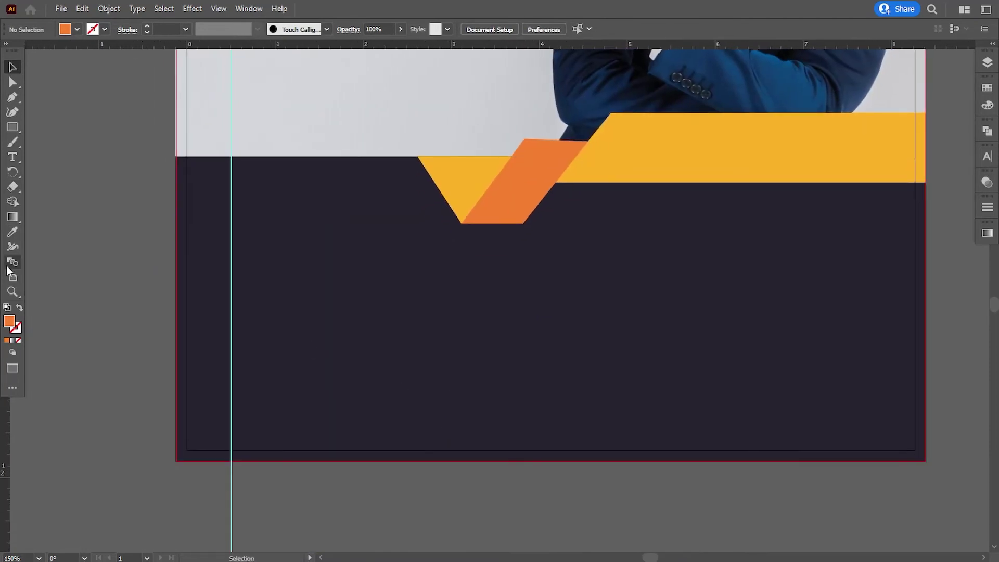
pyautogui.click(13, 157)
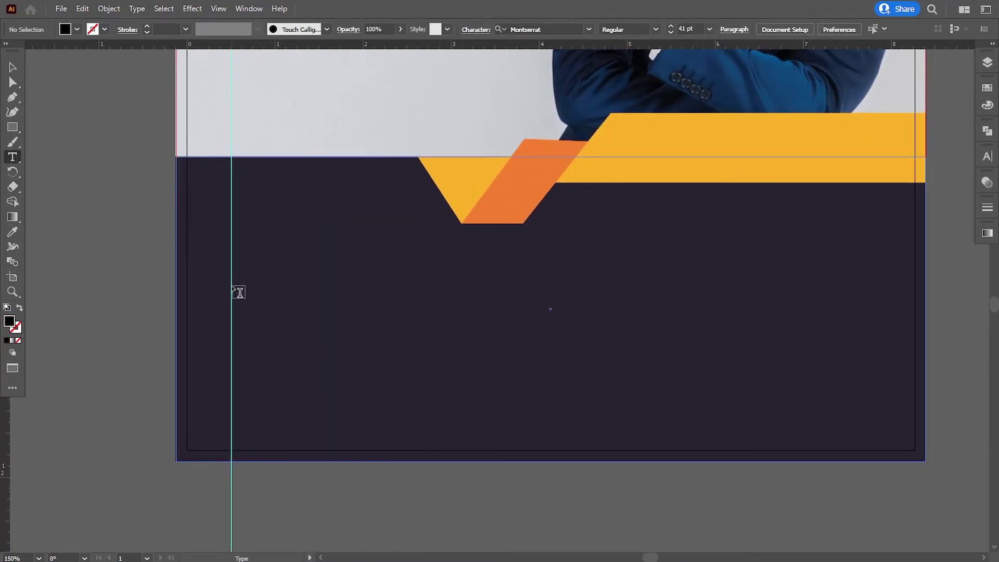
pyautogui.click(234, 287)
pyautogui.press('Left')
pyautogui.write('do')
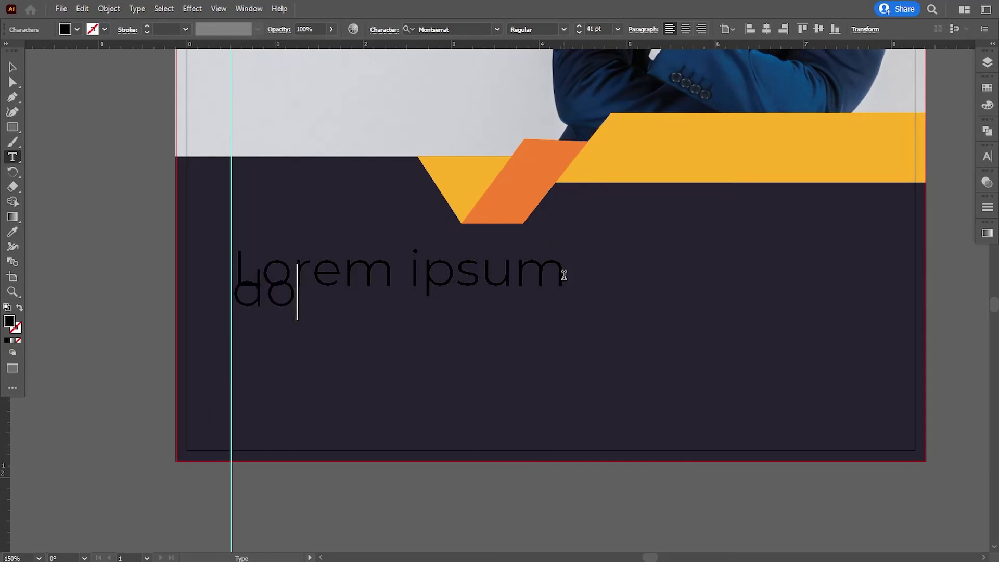
pyautogui.write('lor s')
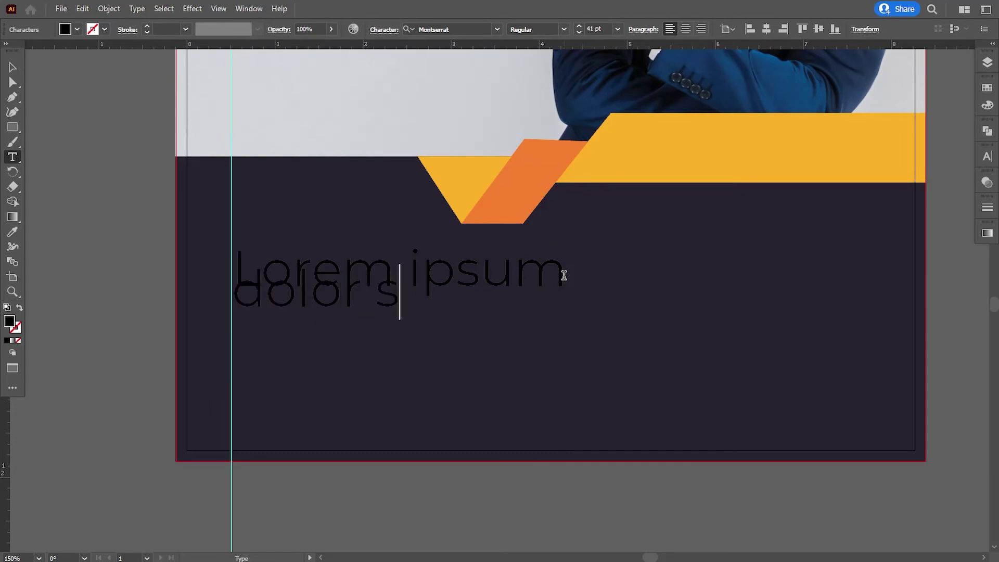
pyautogui.write('it amet')
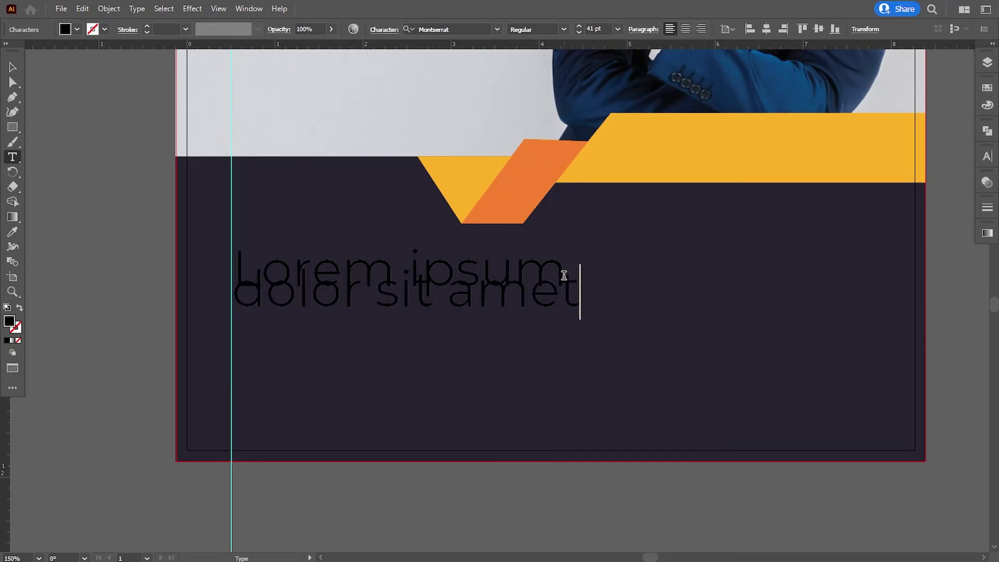
pyautogui.moveTo(236, 267); pyautogui.dragTo(622, 305)
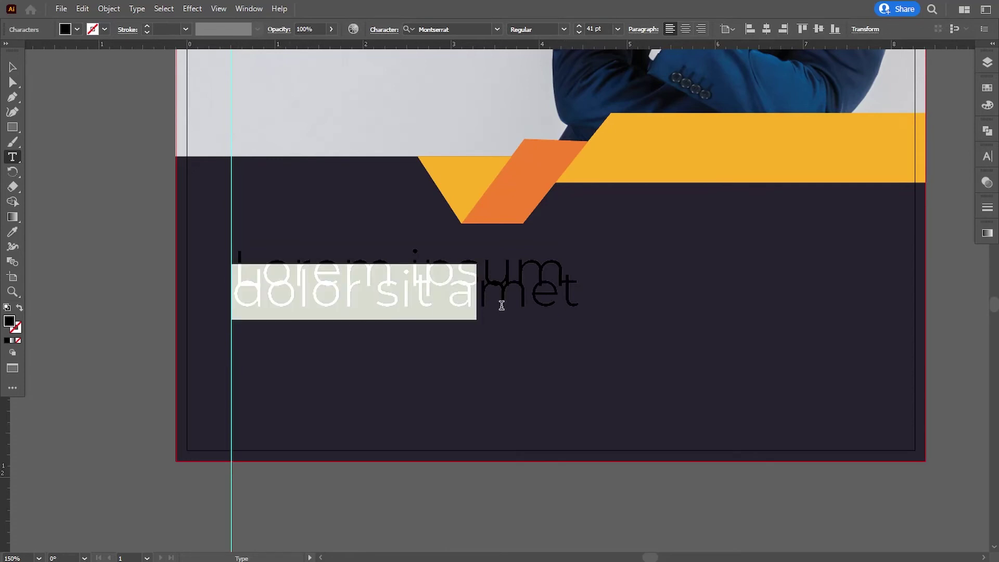
pyautogui.hotkey('ctrl', 'a')
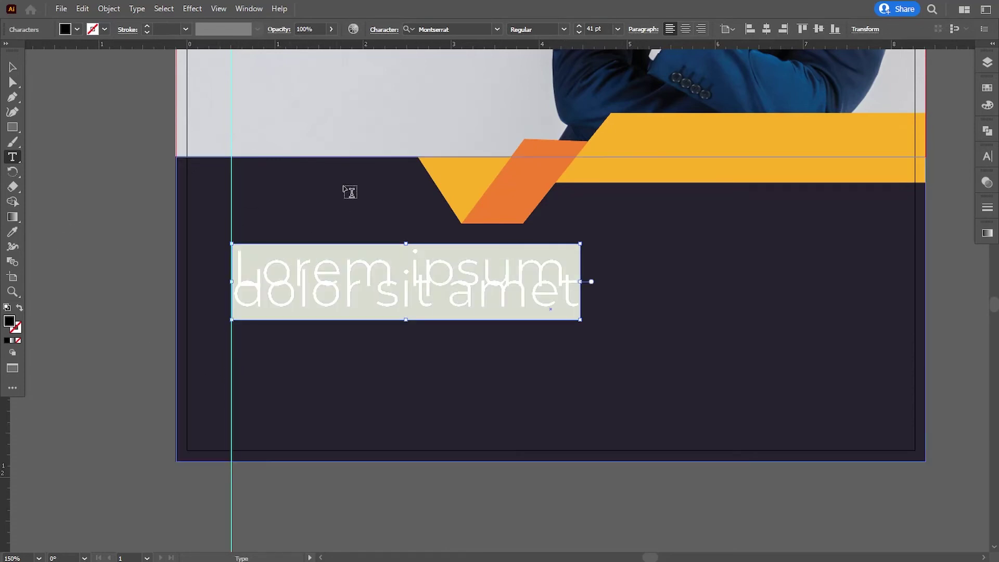
# Set the heading font to Roboto Regular at 25 pt
pyautogui.click(472, 26)
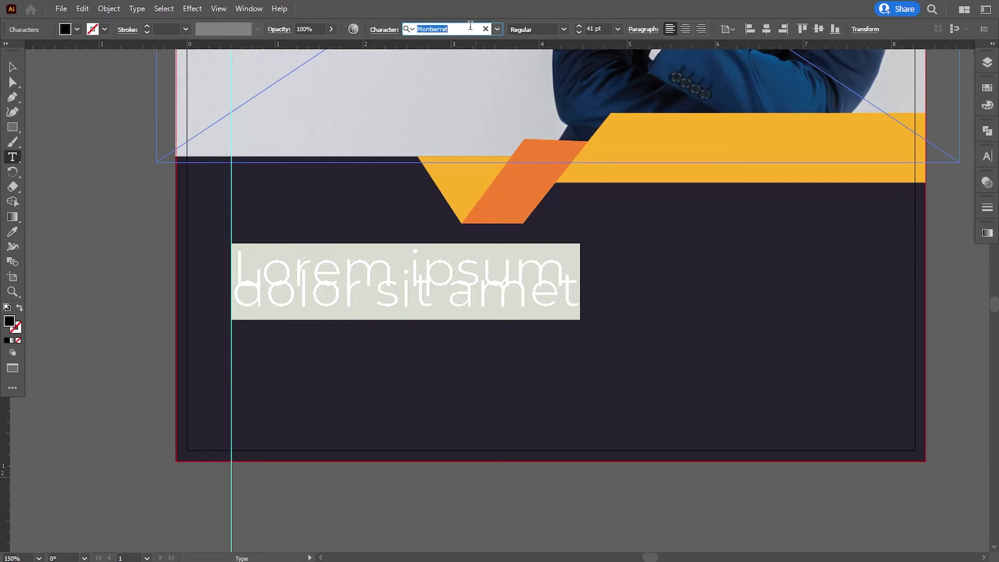
pyautogui.write('robo')
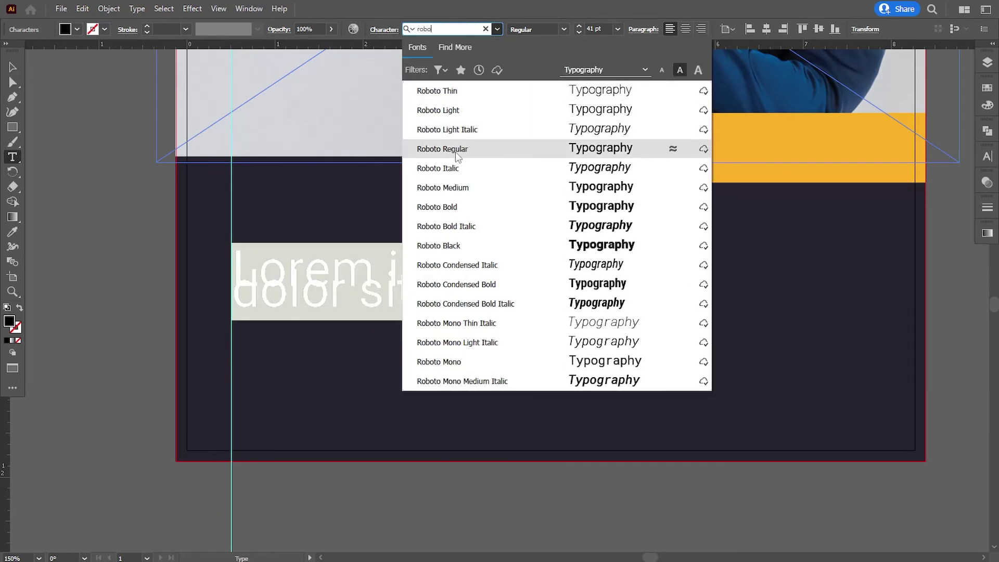
pyautogui.click(457, 149)
pyautogui.click(596, 29)
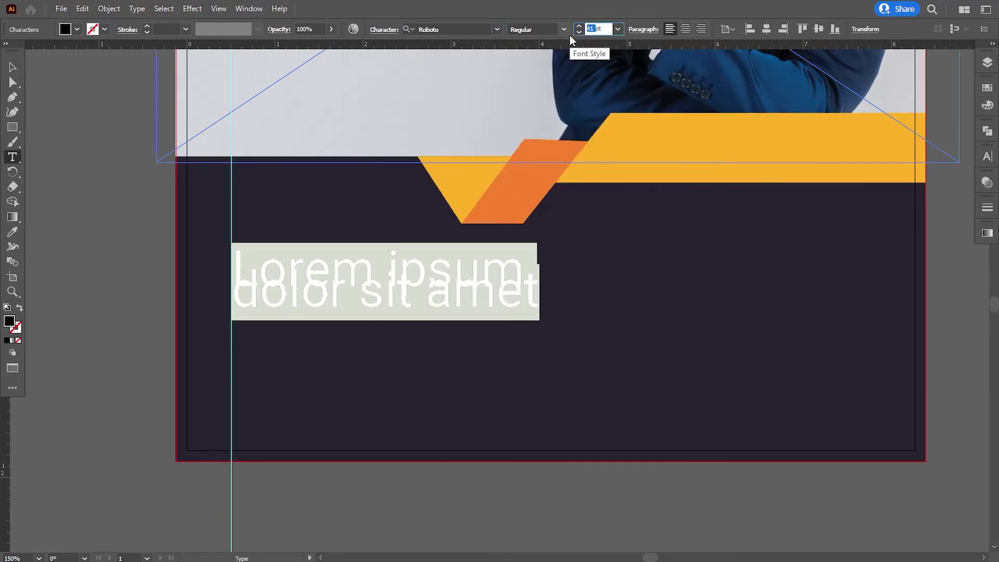
pyautogui.write('25')
pyautogui.press('Return')
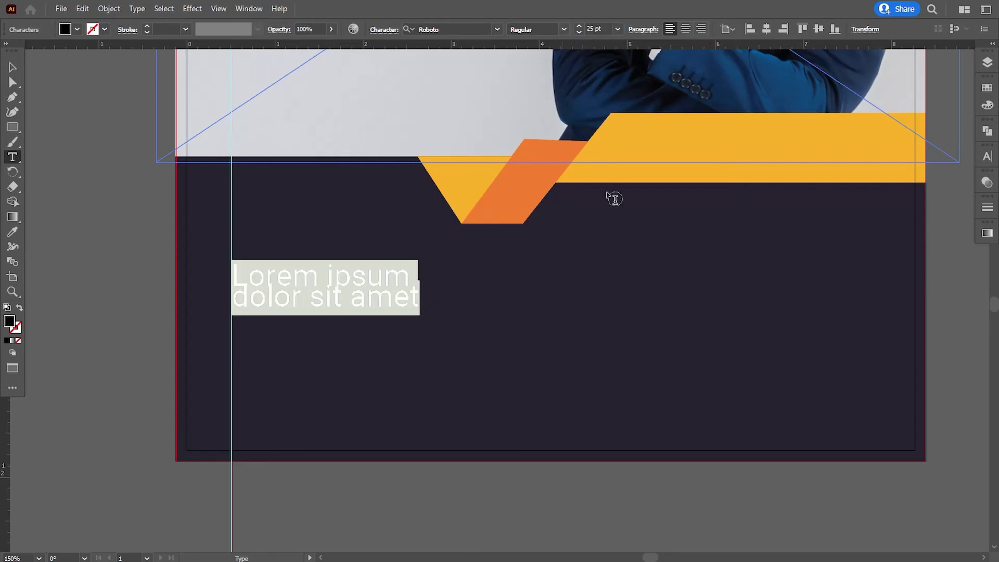
# Raise the heading's line spacing to 25 pt
pyautogui.click(985, 157)
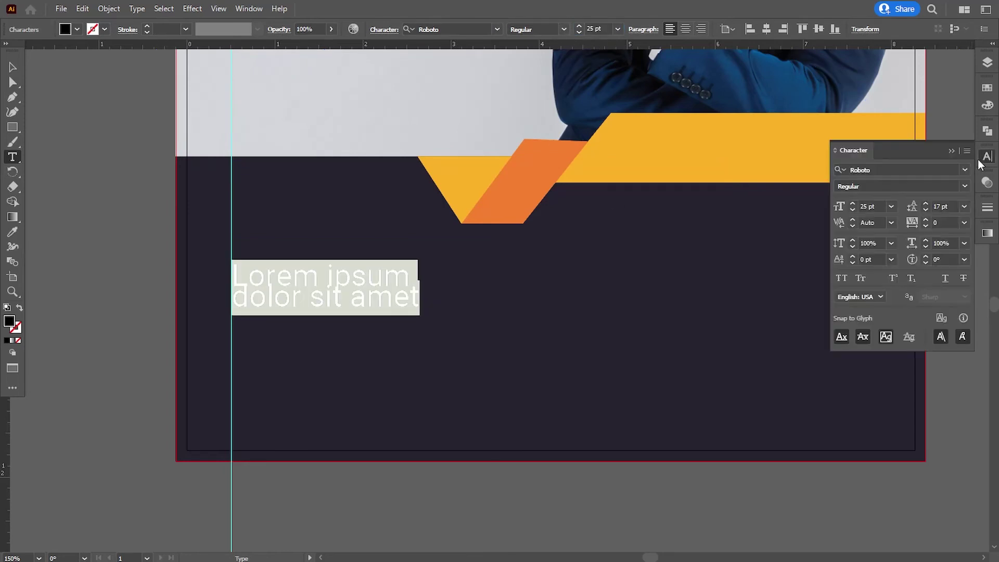
pyautogui.click(927, 204)
pyautogui.click(926, 204)
pyautogui.click(926, 204)
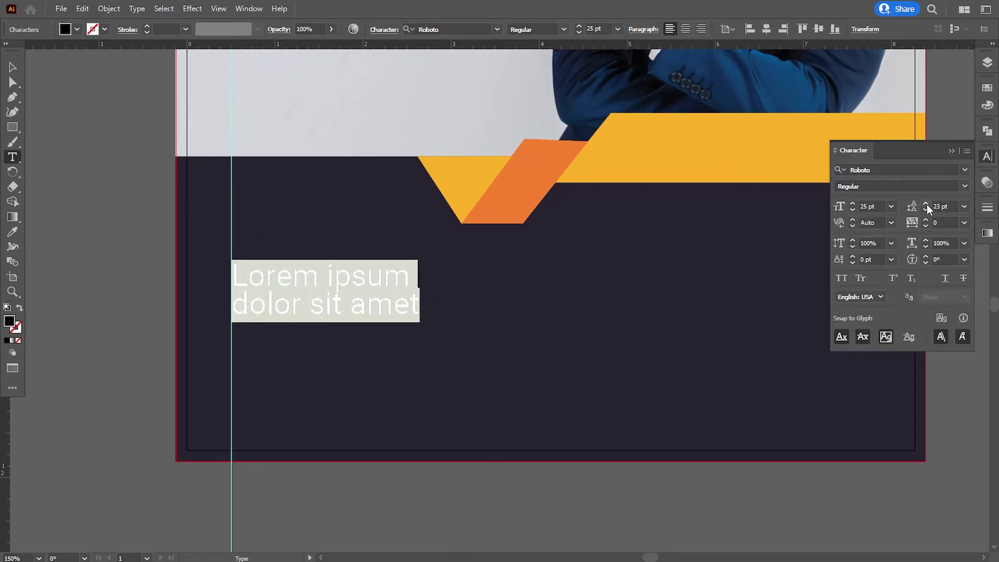
pyautogui.click(927, 205)
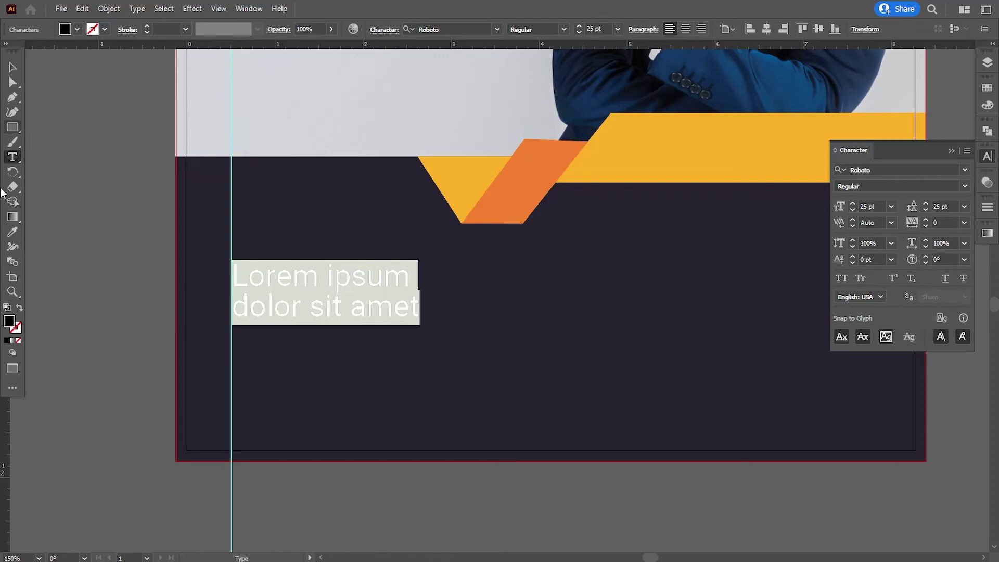
pyautogui.click(12, 67)
pyautogui.click(101, 203)
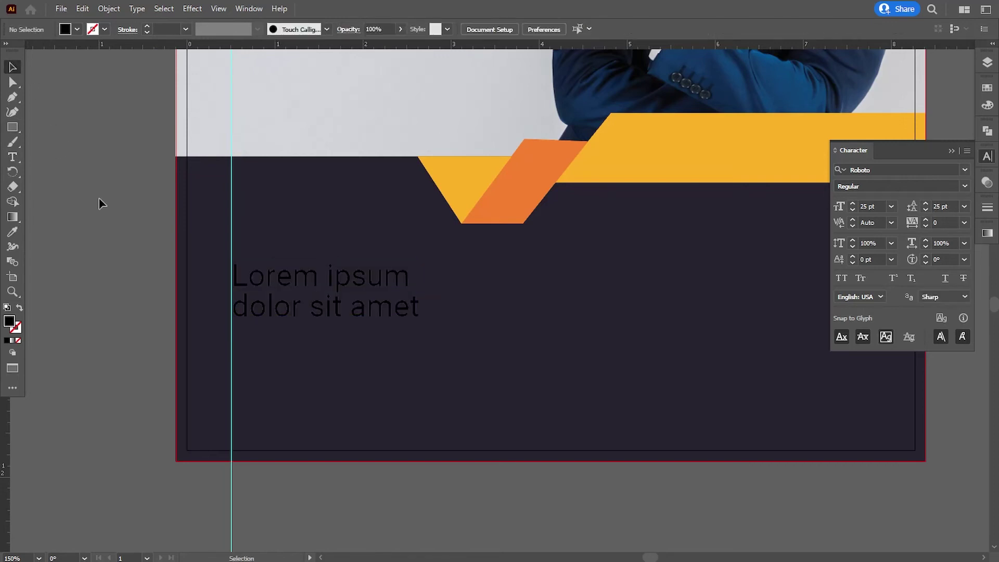
# Make the footer heading text white
pyautogui.click(272, 323)
pyautogui.doubleClick(9, 321)
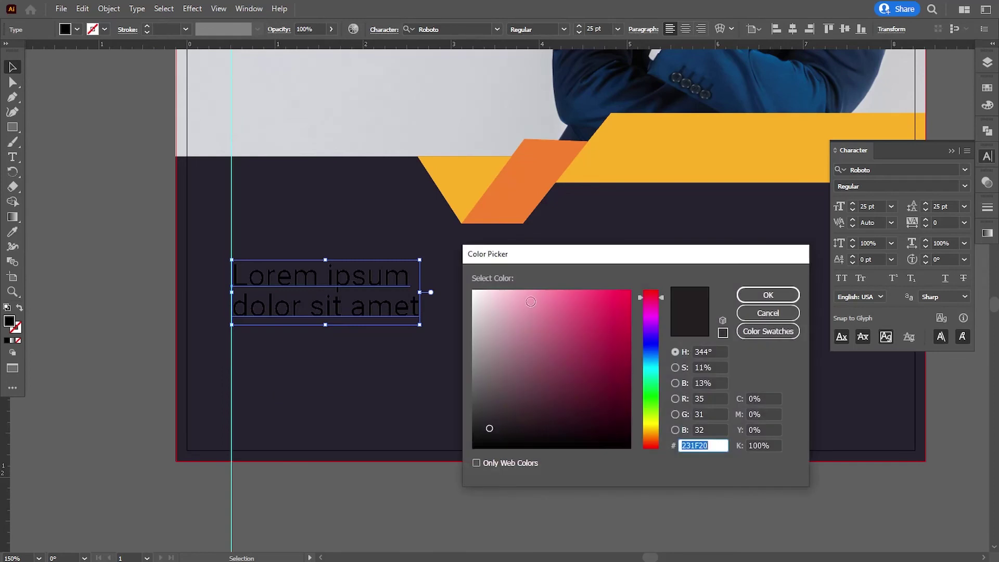
pyautogui.moveTo(523, 297); pyautogui.dragTo(456, 279)
pyautogui.click(768, 294)
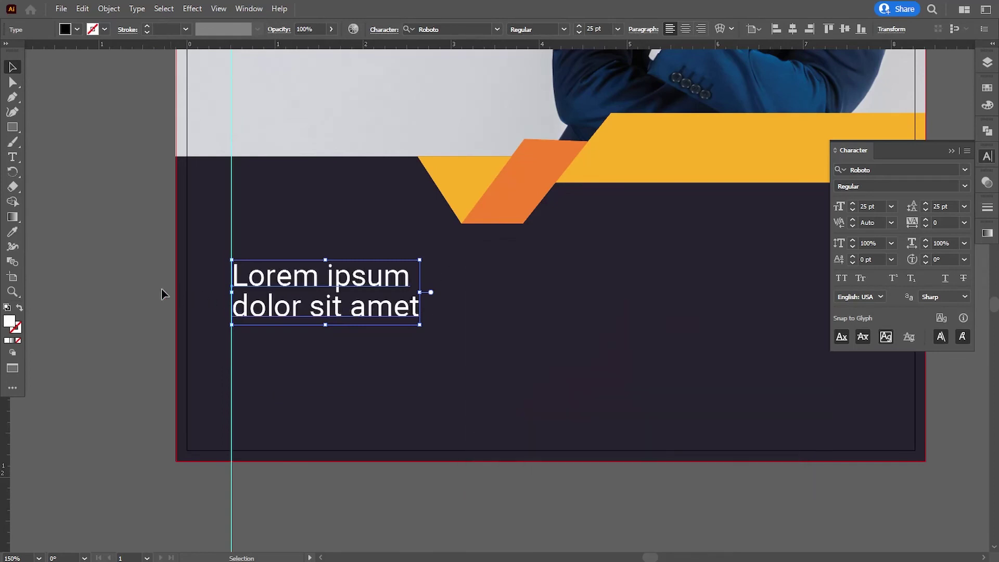
pyautogui.click(125, 295)
pyautogui.click(268, 310)
pyautogui.click(179, 279)
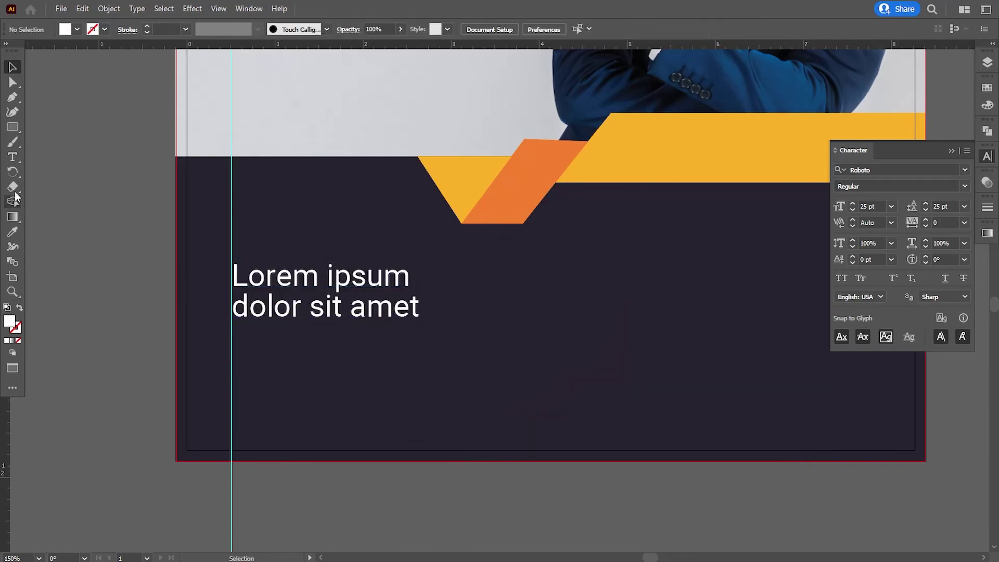
# Add a placeholder paragraph below the heading, coloured FFFFFF with 13 pt line spacing
pyautogui.press('t')
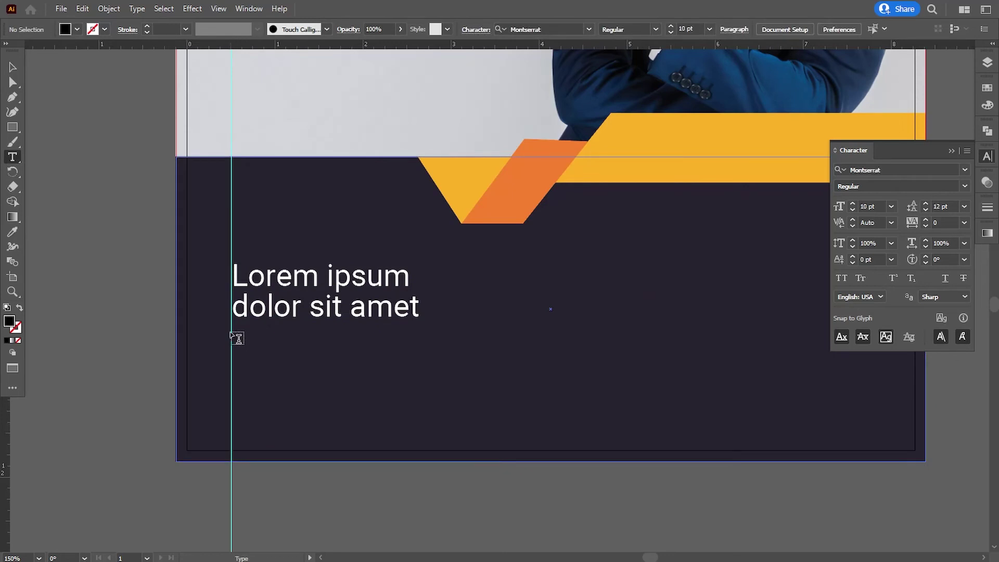
pyautogui.moveTo(231, 334); pyautogui.dragTo(496, 419)
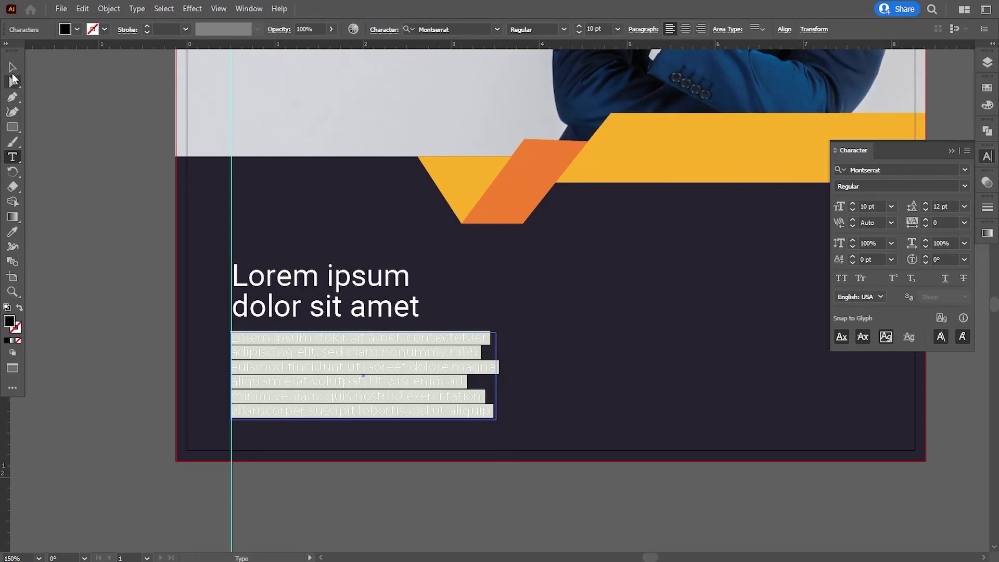
pyautogui.press('Escape')
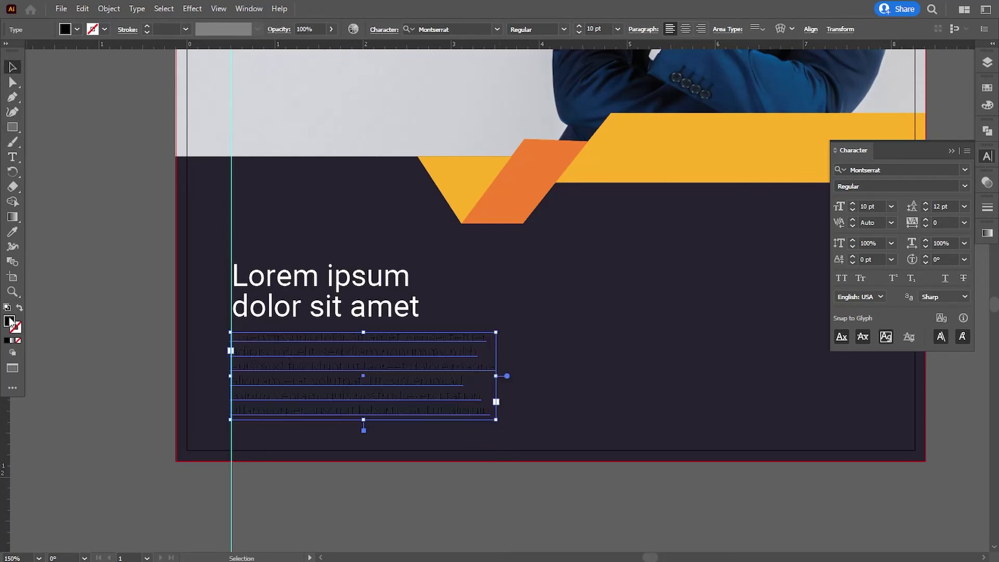
pyautogui.doubleClick(9, 322)
pyautogui.write('FFFFFF')
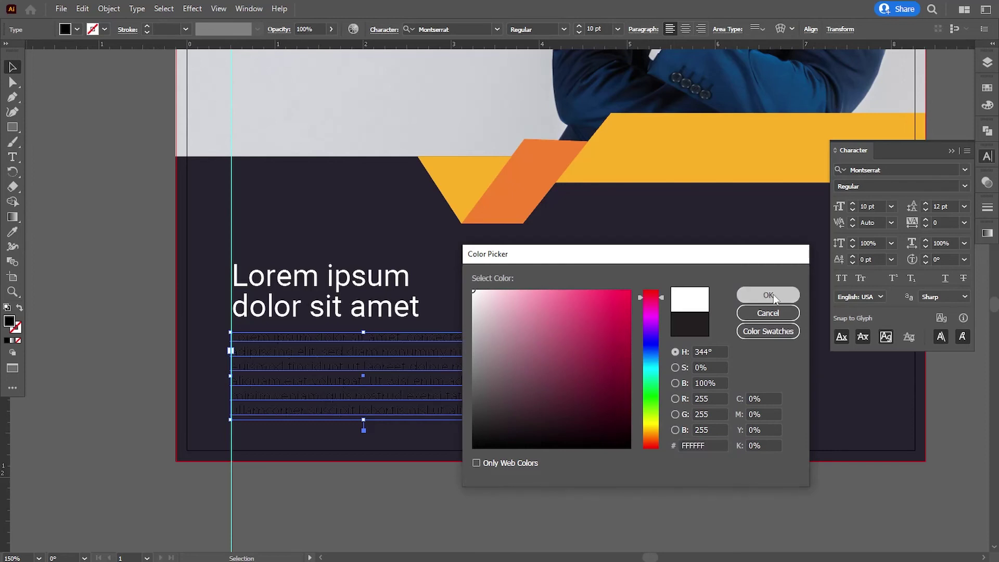
pyautogui.click(769, 295)
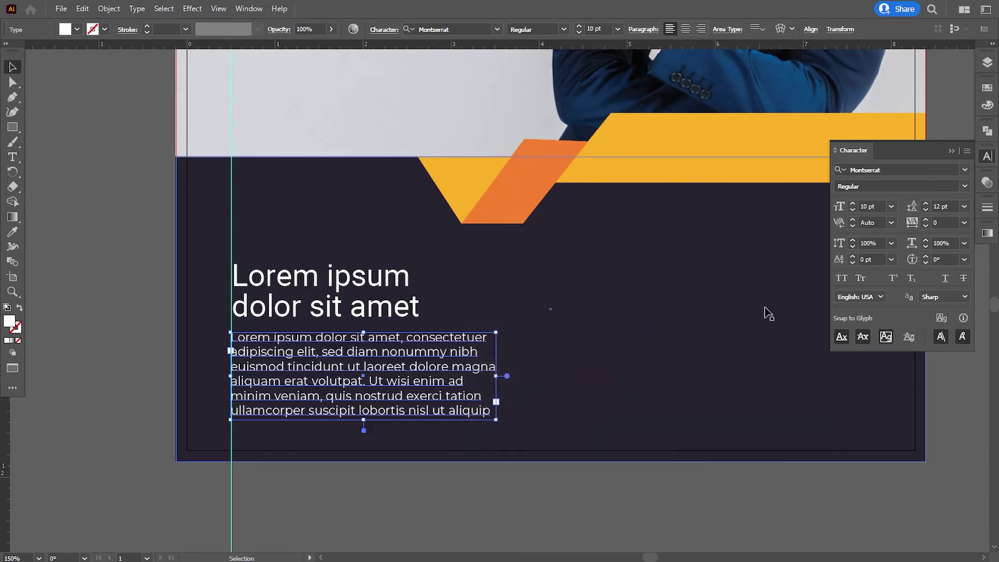
pyautogui.click(925, 203)
# Nudge the heading and paragraph together into position with the arrow keys
pyautogui.click(540, 424)
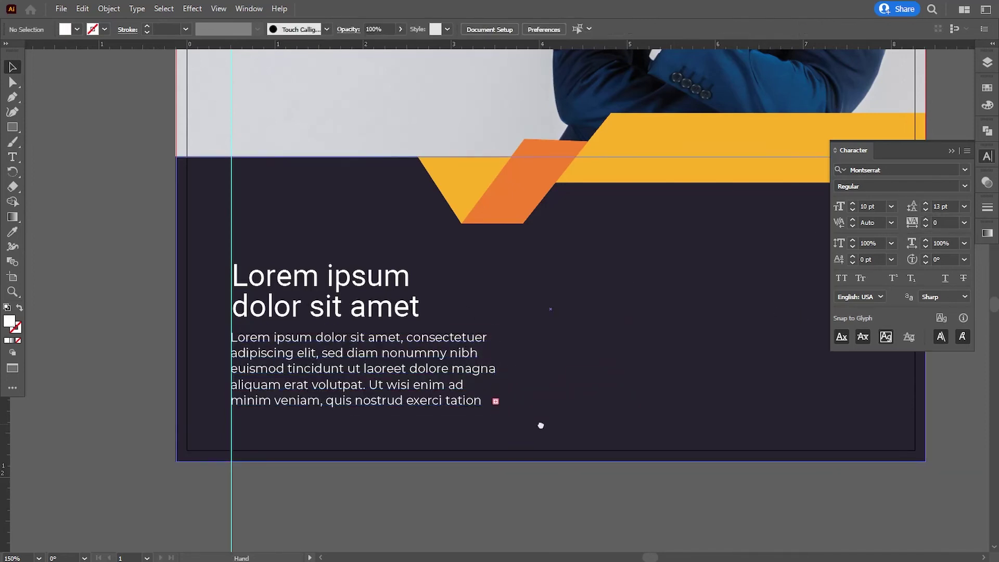
pyautogui.moveTo(540, 424); pyautogui.dragTo(433, 426)
pyautogui.click(373, 410)
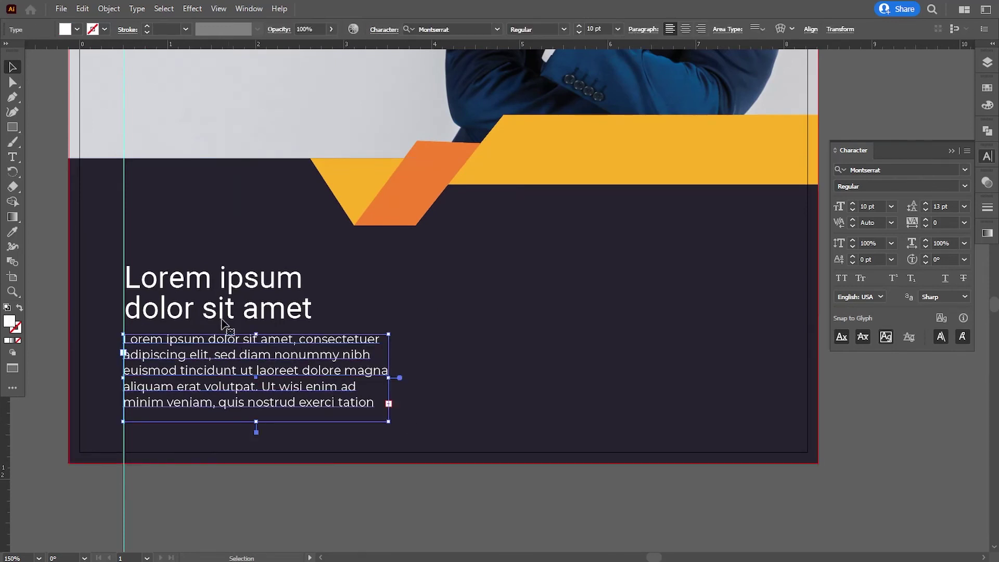
pyautogui.keyDown('shift'); pyautogui.click(219, 307); pyautogui.keyUp('shift')
pyautogui.hotkey('shift', 'Up')
pyautogui.hotkey('shift', 'Up')
pyautogui.press('Down')
pyautogui.press('Down')
pyautogui.press('Down')
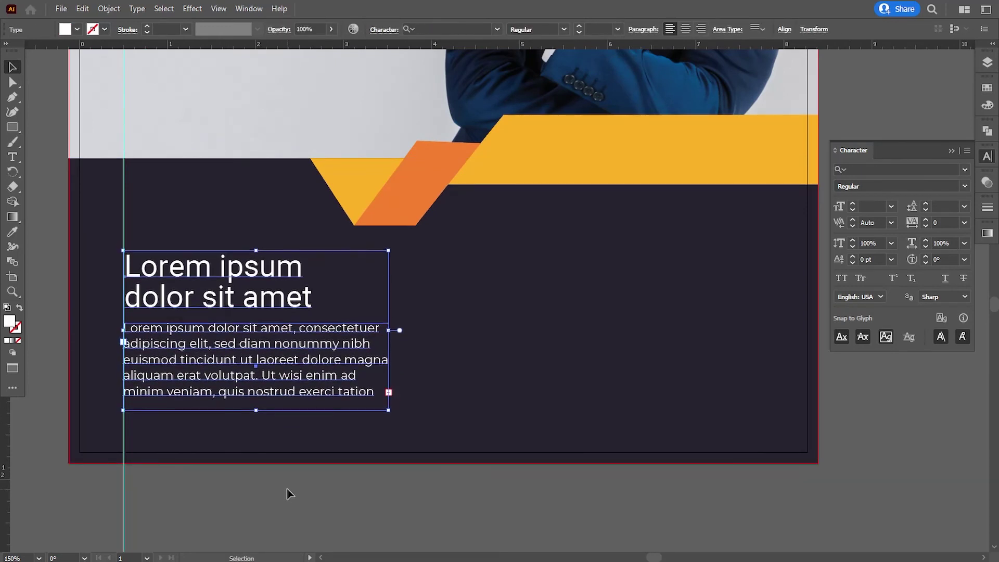
pyautogui.press('Down')
pyautogui.press('Down')
pyautogui.press('Down')
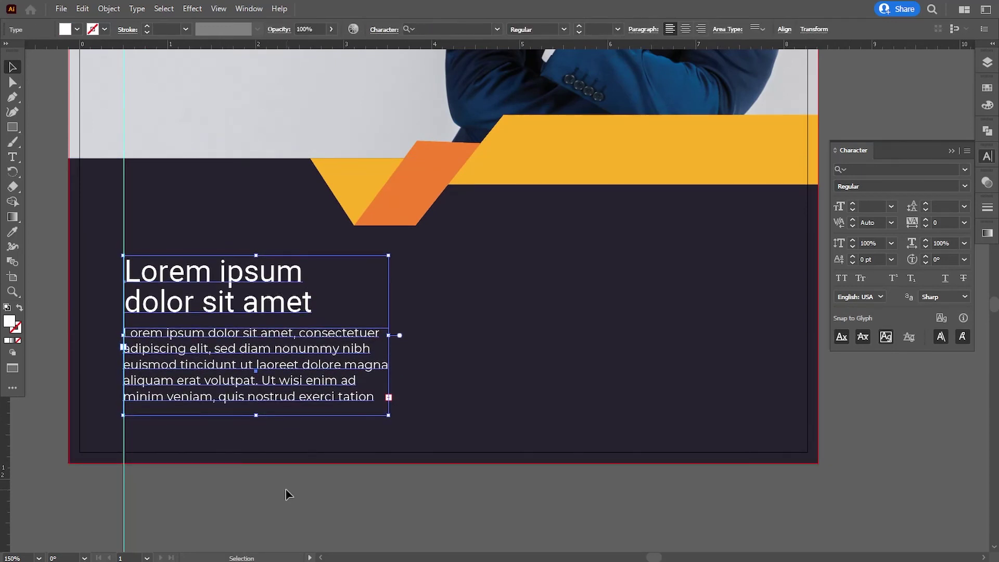
pyautogui.press('Down')
pyautogui.press('Down')
pyautogui.press('Up')
pyautogui.click(288, 508)
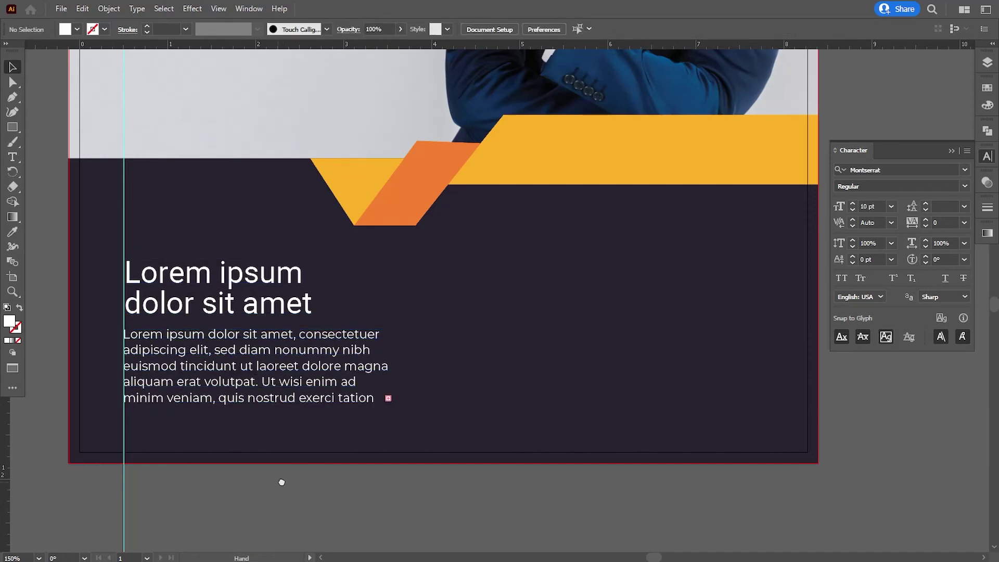
pyautogui.moveTo(282, 482); pyautogui.dragTo(411, 492)
pyautogui.hotkey('ctrl', '-')
pyautogui.hotkey('ctrl', '-')
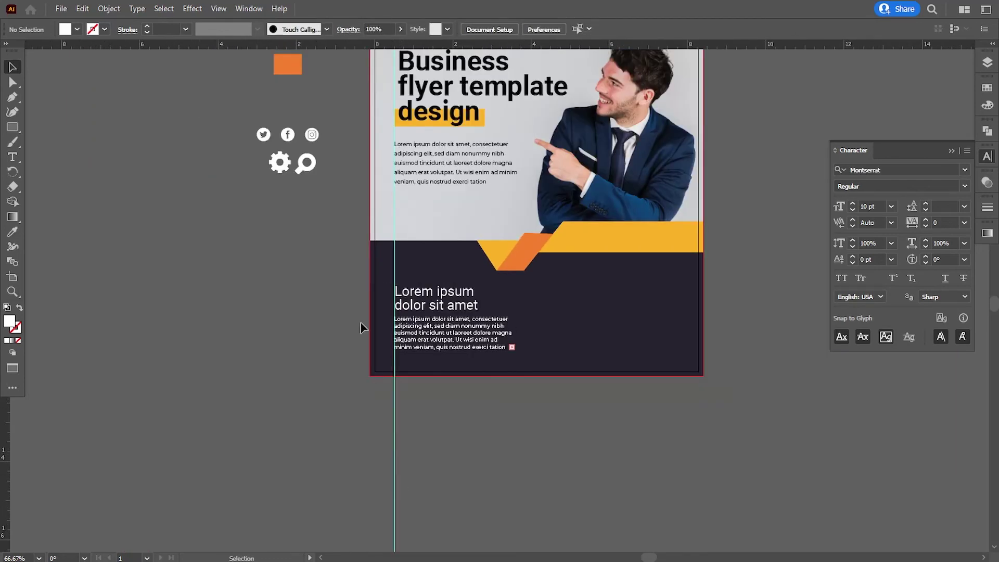
# Place the search icon beside the footer heading, in front of the footer
pyautogui.scroll(3, 361, 328)
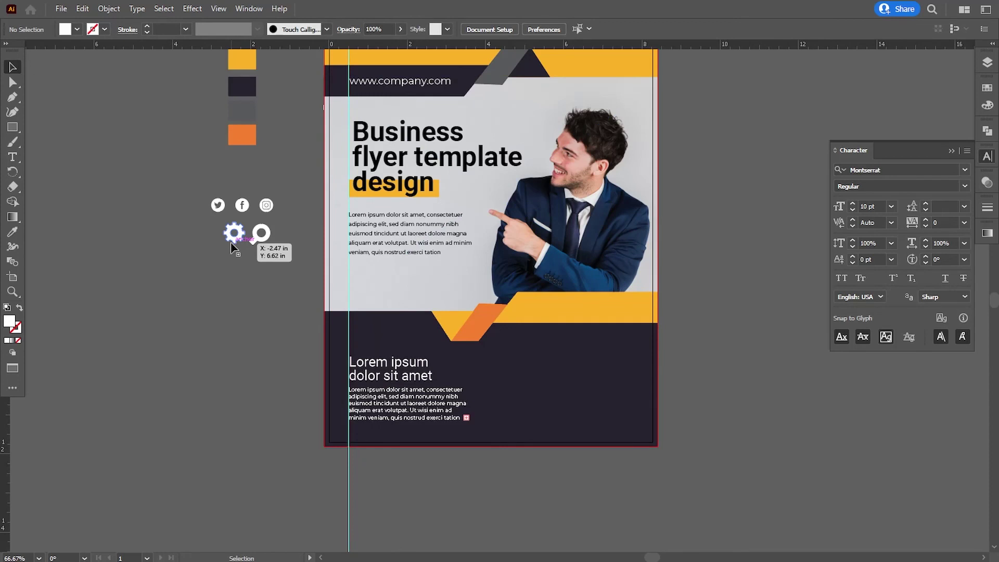
pyautogui.moveTo(256, 250); pyautogui.dragTo(453, 370)
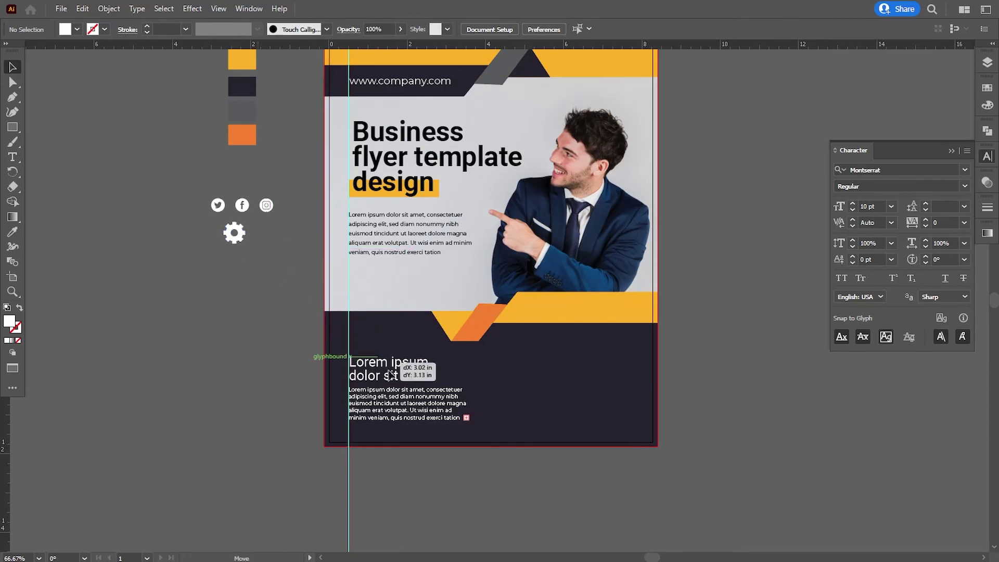
pyautogui.rightClick(454, 370)
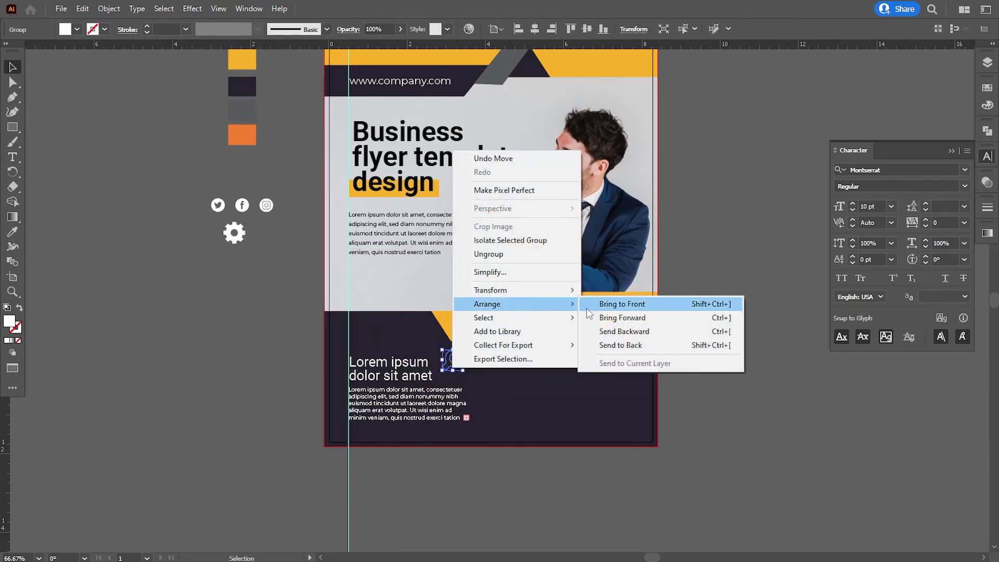
pyautogui.click(573, 307)
pyautogui.hotkey('ctrl', '+')
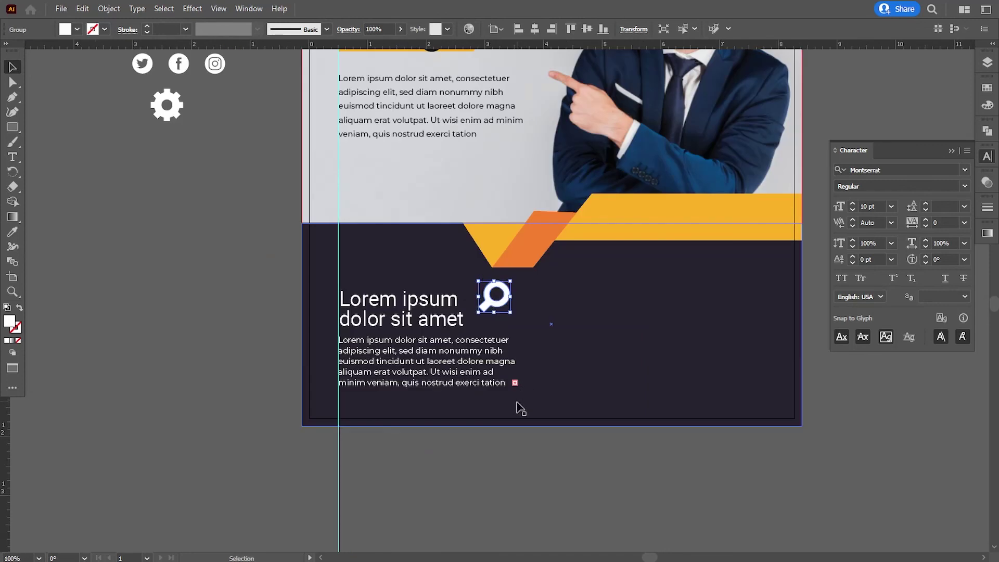
pyautogui.press('Down')
pyautogui.press('Down')
pyautogui.press('Down')
pyautogui.press('Down')
pyautogui.press('Down')
pyautogui.press('Down')
pyautogui.press('Left')
pyautogui.press('Left')
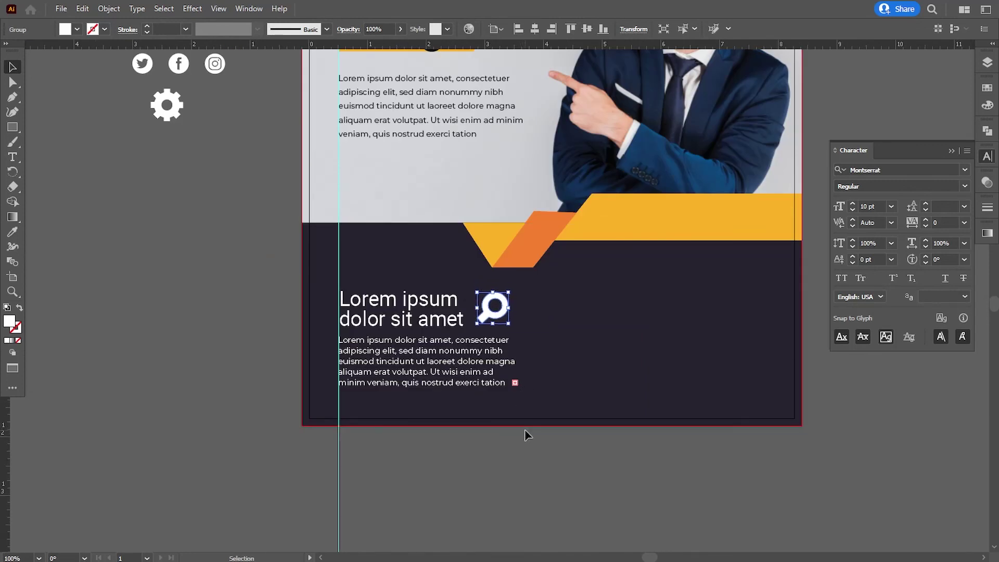
pyautogui.press('Down')
pyautogui.press('Down')
pyautogui.press('Down')
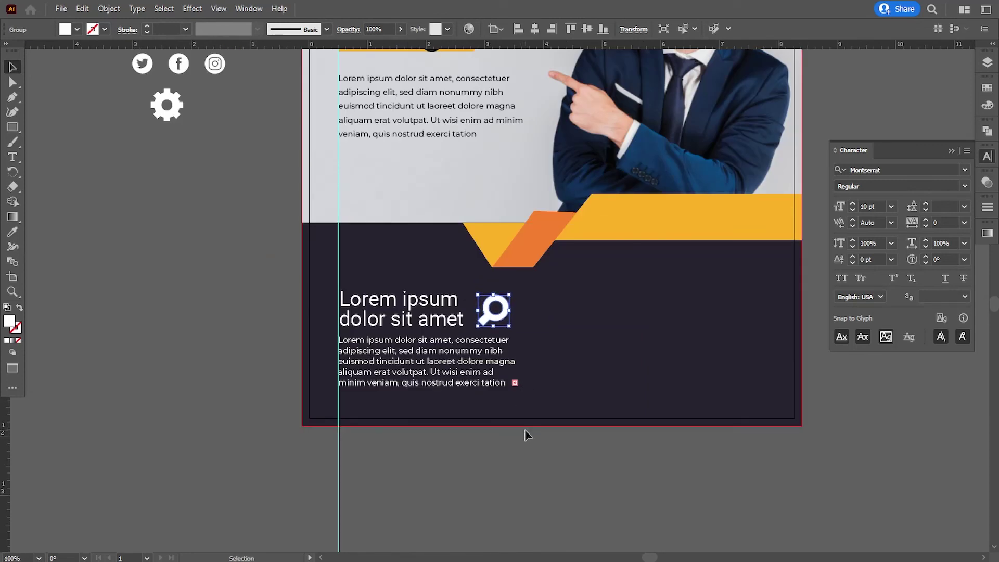
pyautogui.click(523, 462)
# Duplicate the heading, body text and icon block to the right, removing the copied search icon
pyautogui.hscroll(3, 539, 464)
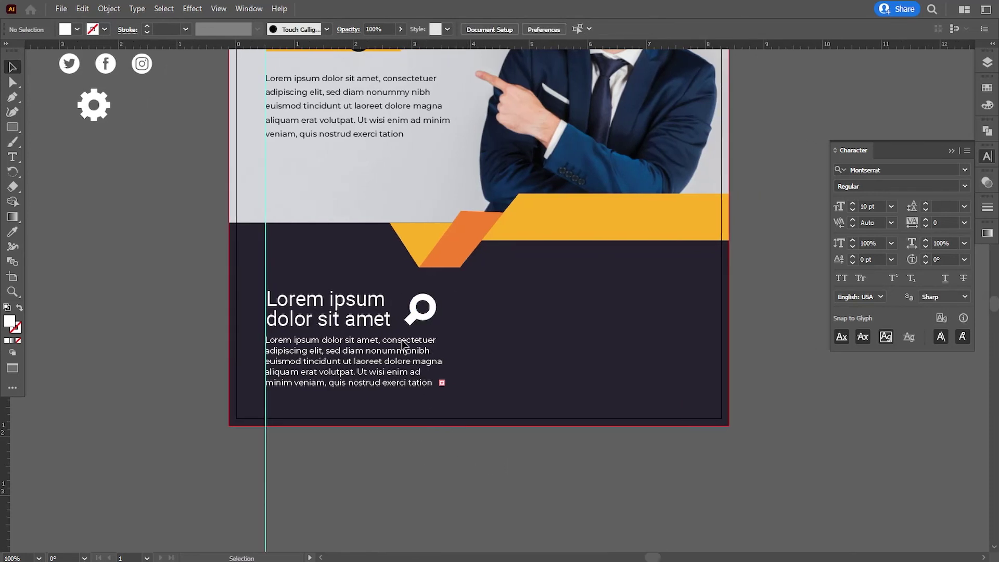
pyautogui.click(421, 316)
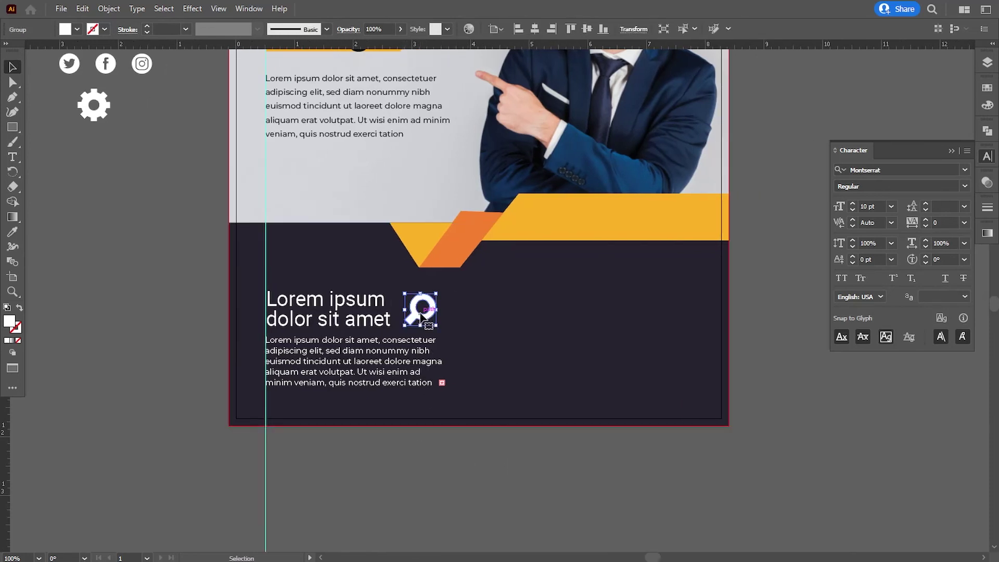
pyautogui.keyDown('shift'); pyautogui.click(389, 345); pyautogui.keyUp('shift')
pyautogui.keyDown('shift'); pyautogui.click(364, 320); pyautogui.keyUp('shift')
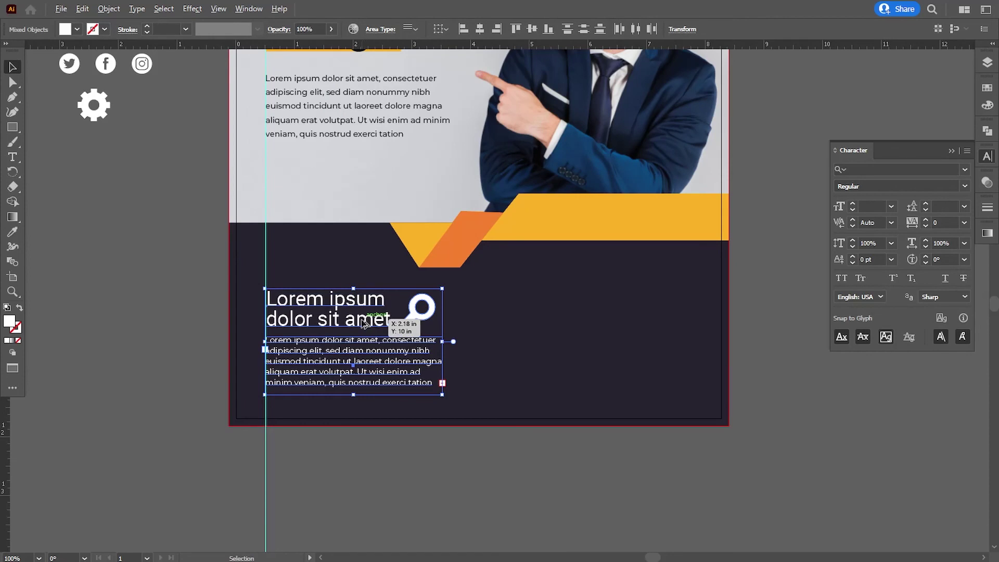
pyautogui.moveTo(372, 323); pyautogui.dragTo(612, 326)
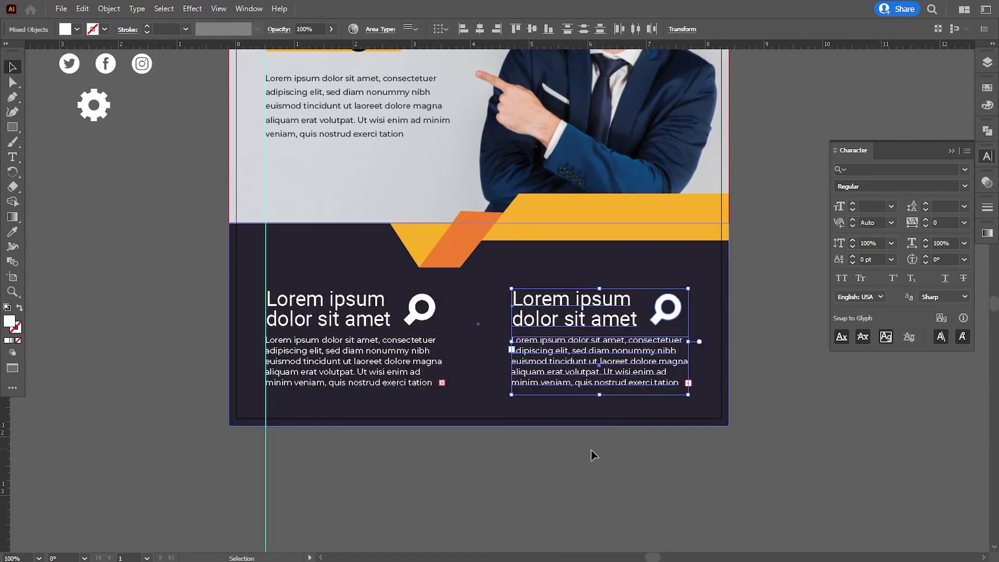
pyautogui.click(539, 483)
pyautogui.click(666, 310)
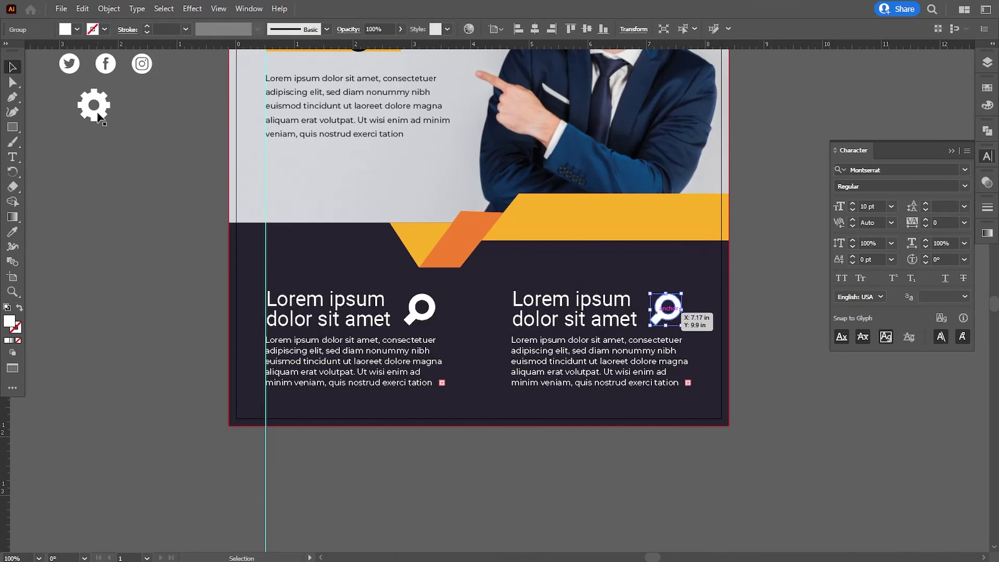
pyautogui.press('Delete')
# Put the gear icon in the copied block, in front of the footer
pyautogui.moveTo(98, 117); pyautogui.dragTo(659, 313)
pyautogui.rightClick(658, 313)
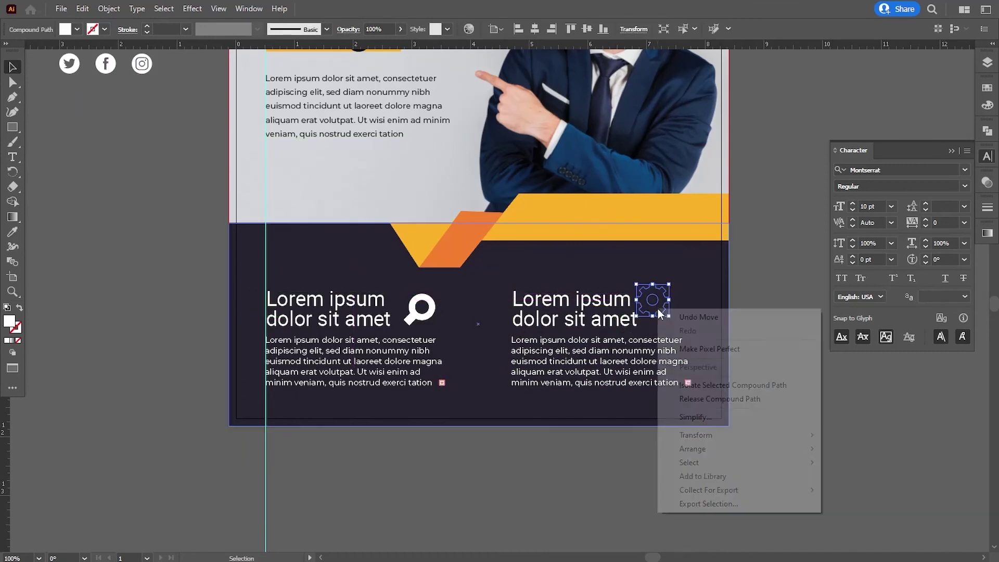
pyautogui.click(833, 450)
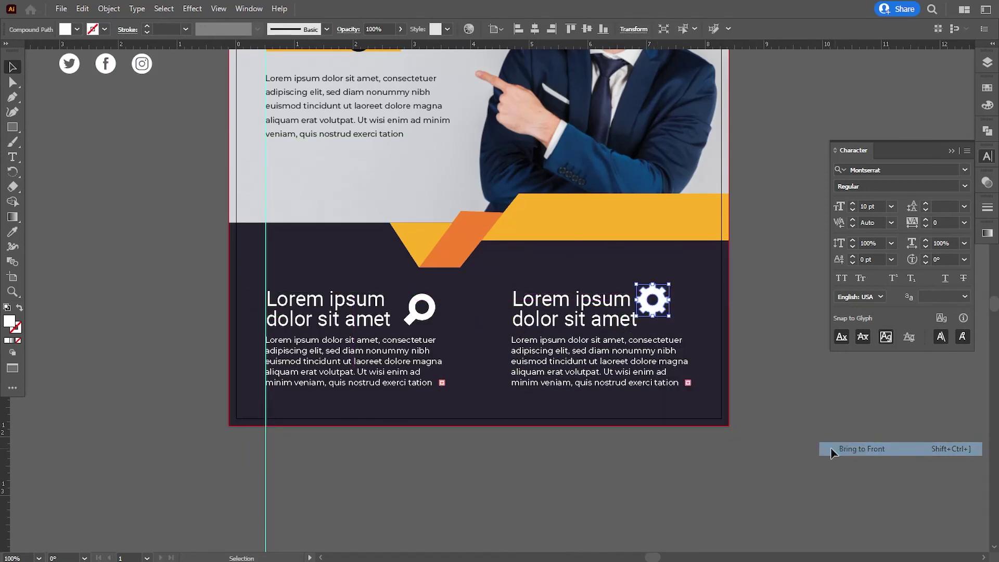
pyautogui.press('Down')
pyautogui.press('Down')
pyautogui.press('Down')
pyautogui.press('Down')
pyautogui.press('Down')
pyautogui.press('Down')
pyautogui.press('Down')
pyautogui.press('Down')
pyautogui.press('Down')
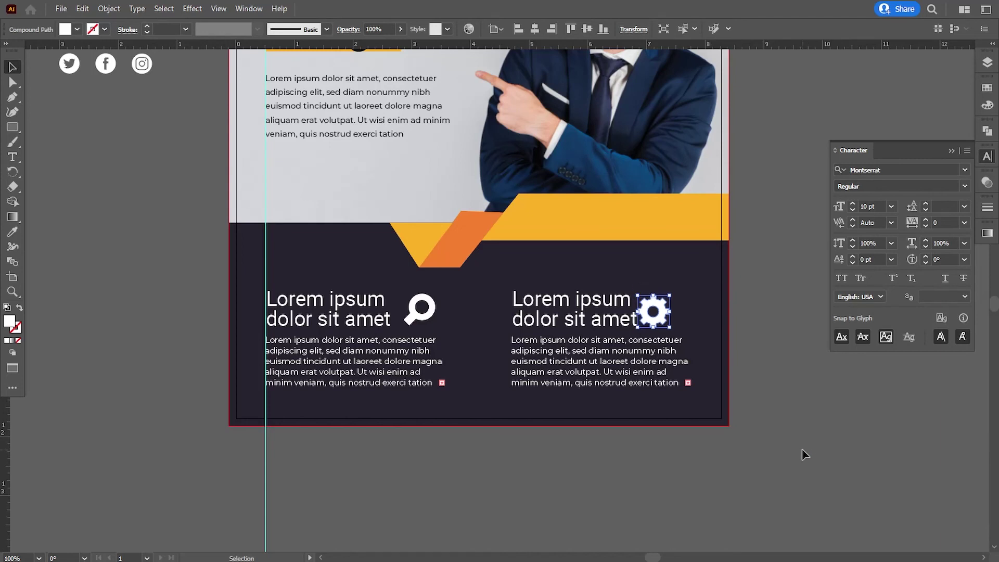
pyautogui.press('Right')
pyautogui.press('Right')
pyautogui.press('Right')
pyautogui.press('Right')
pyautogui.press('Right')
pyautogui.press('Right')
pyautogui.press('Right')
pyautogui.press('Right')
pyautogui.press('Right')
pyautogui.press('Right')
pyautogui.press('Right')
pyautogui.press('Right')
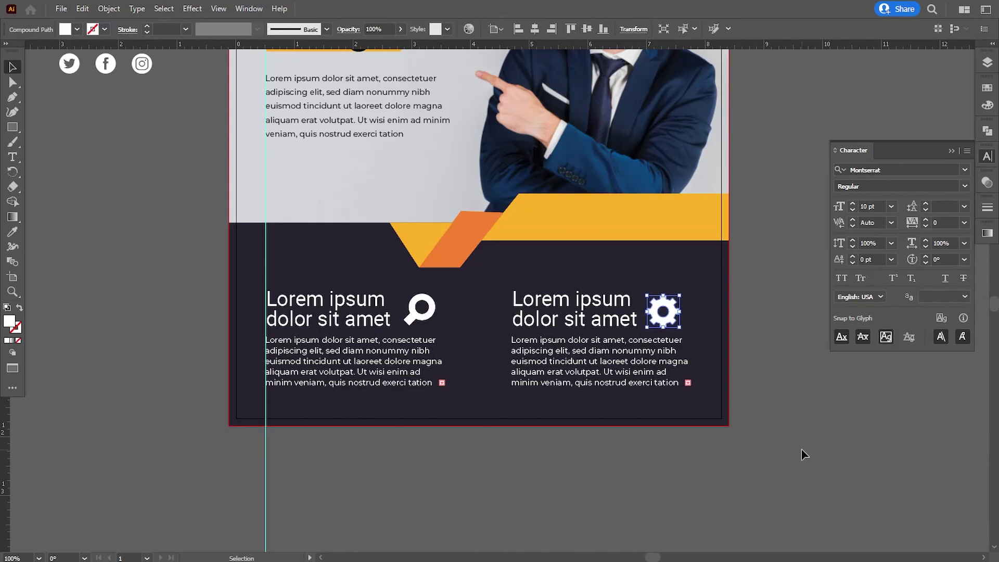
pyautogui.click(803, 455)
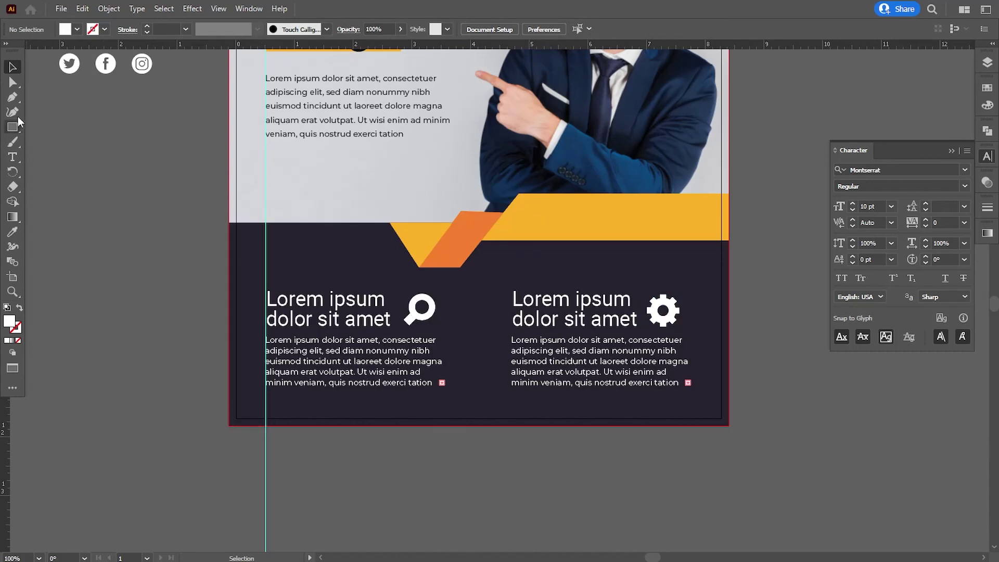
# Draw a vertical line between the two footer text blocks with the Pen tool
pyautogui.click(11, 99)
pyautogui.scroll(2, 546, 368)
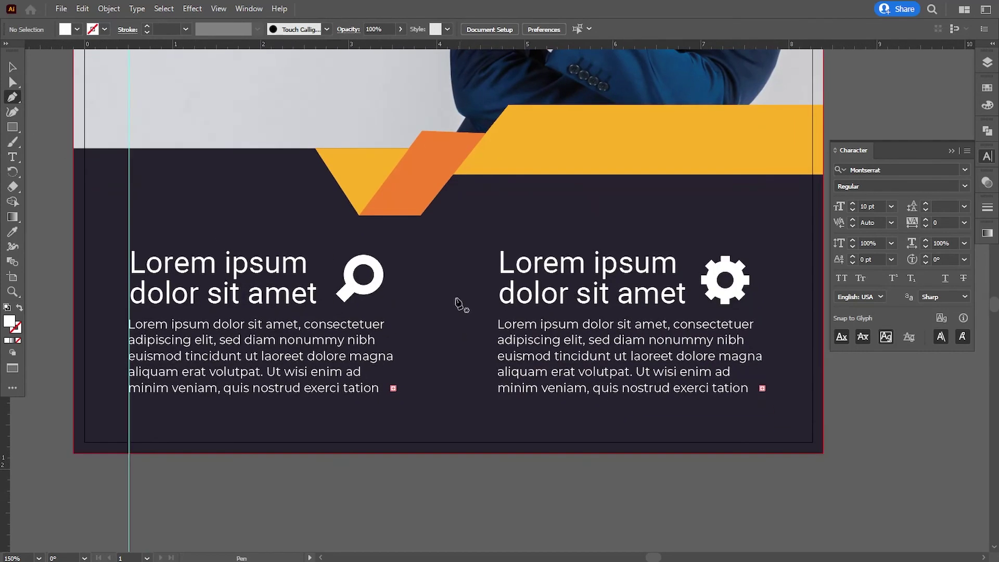
pyautogui.click(443, 237)
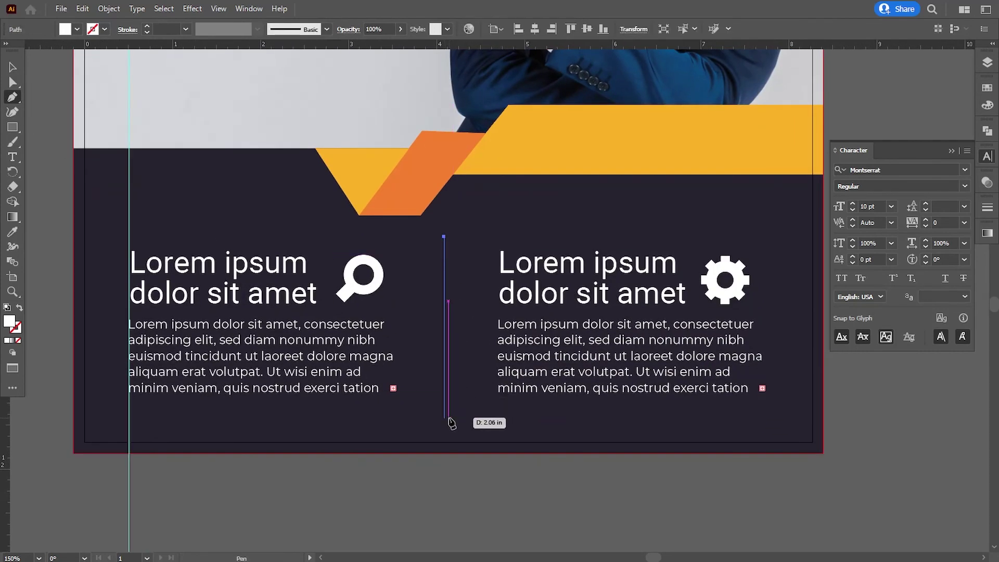
pyautogui.click(445, 407)
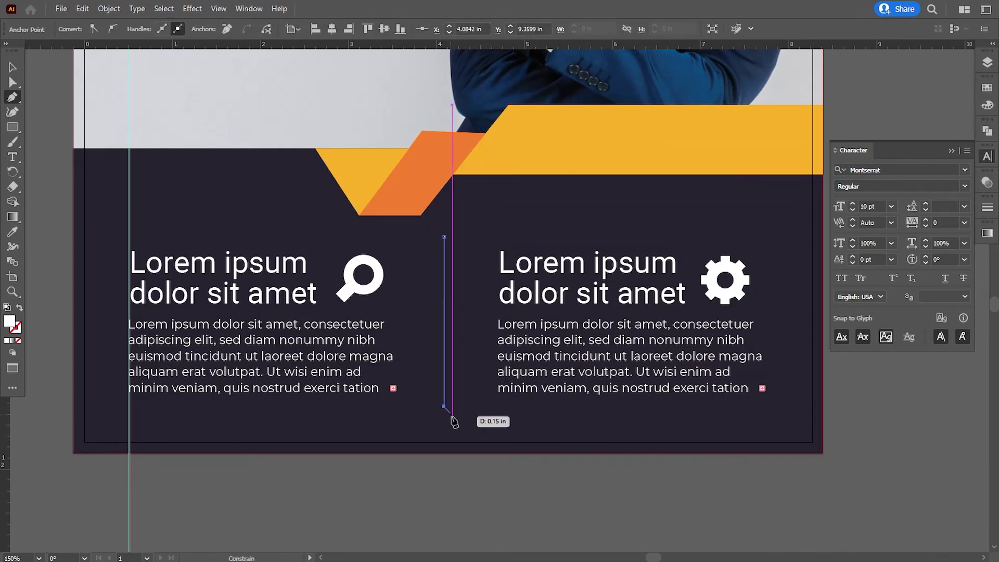
pyautogui.click(12, 82)
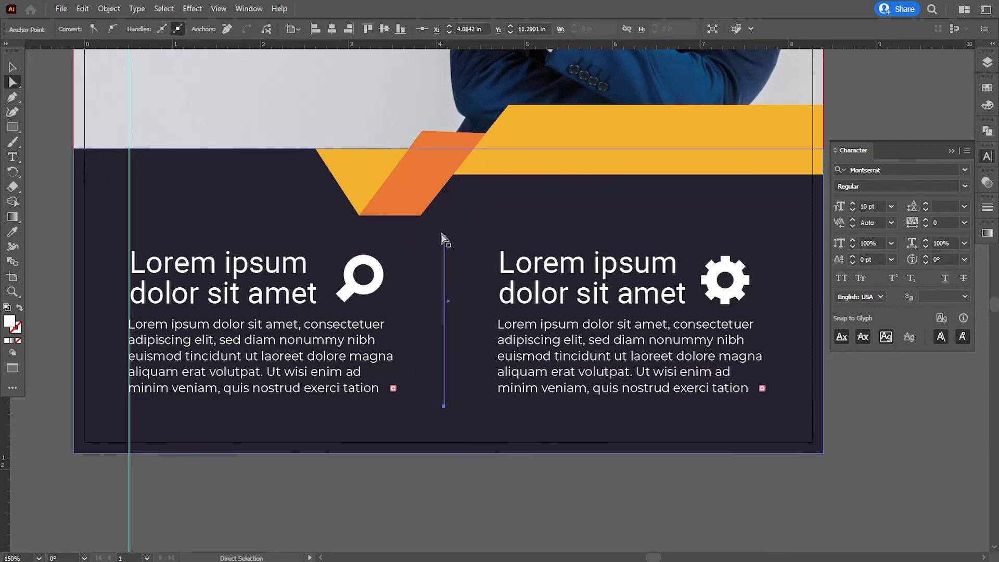
# Give the divider line a 1 pt dashed stroke
pyautogui.click(987, 208)
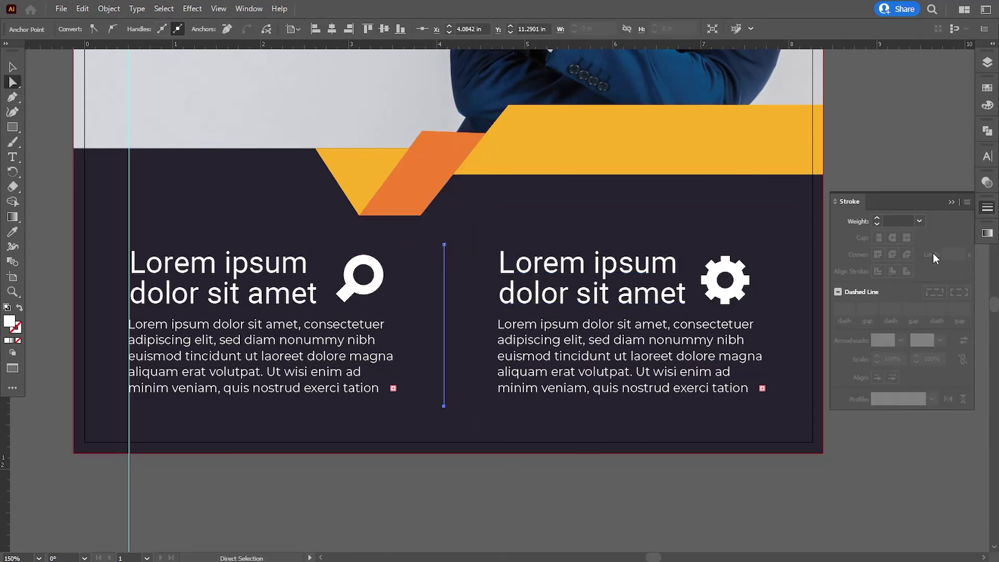
pyautogui.click(919, 222)
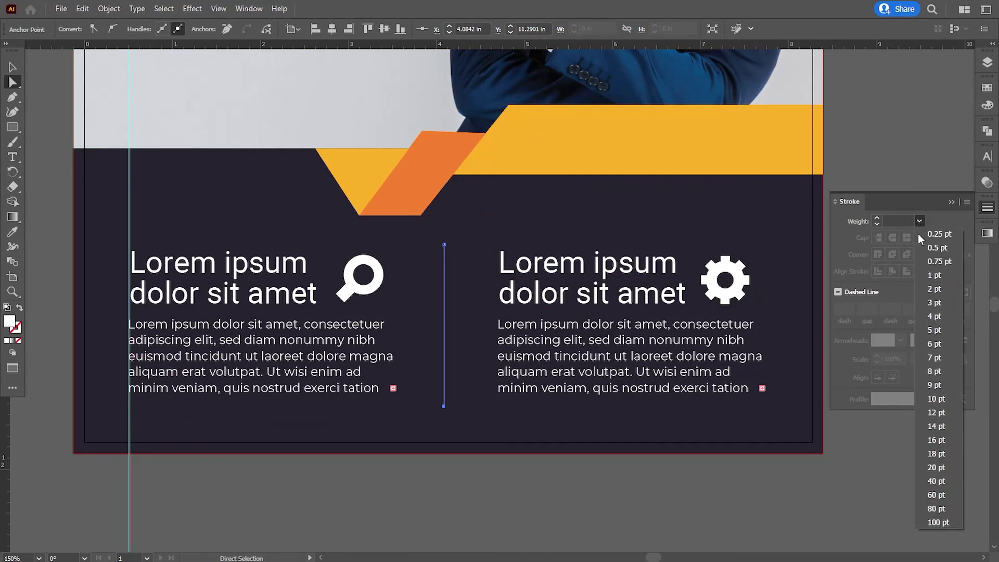
pyautogui.click(941, 271)
pyautogui.click(838, 292)
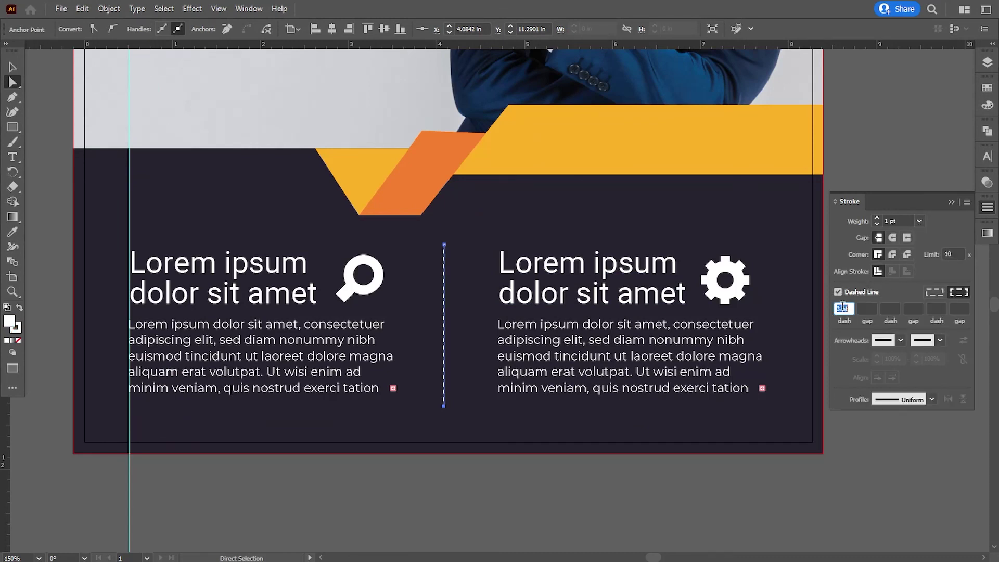
pyautogui.doubleClick(843, 309)
pyautogui.click(955, 203)
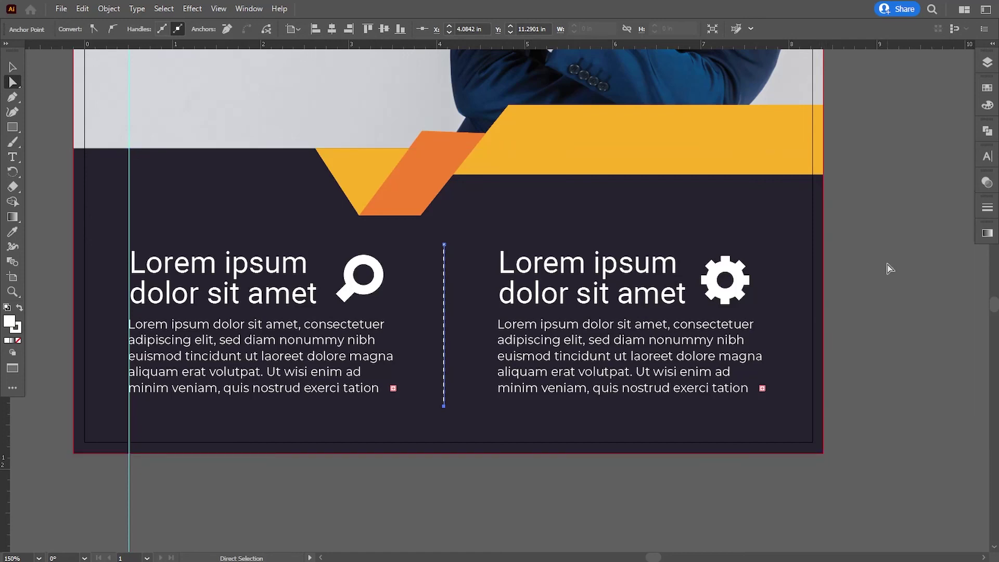
pyautogui.click(888, 267)
pyautogui.hotkey('ctrl', '-')
pyautogui.hotkey('ctrl', '-')
pyautogui.hotkey('ctrl', '-')
# Move the social icons group onto the yellow band above the footer
pyautogui.moveTo(326, 443); pyautogui.dragTo(321, 442)
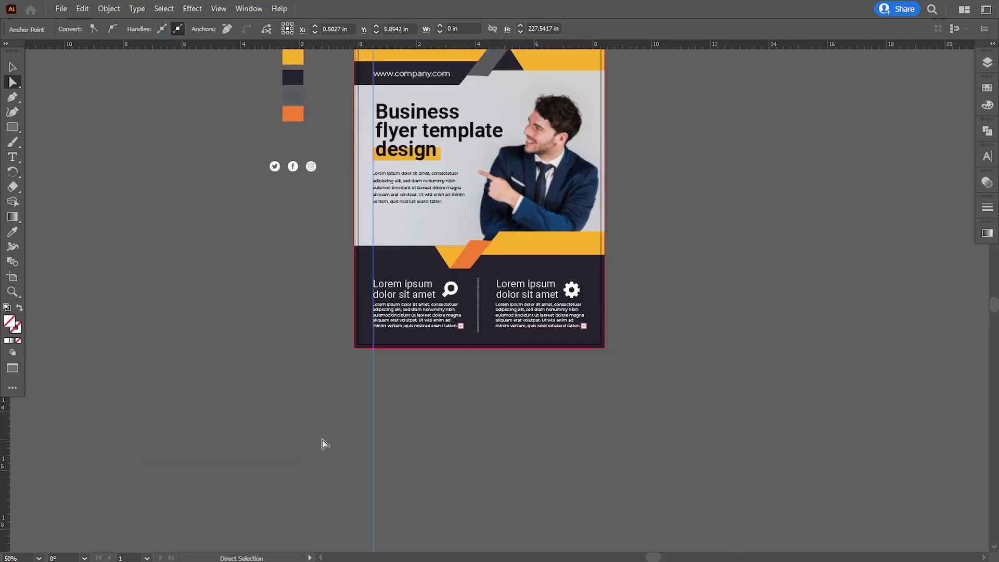
pyautogui.moveTo(335, 273); pyautogui.dragTo(325, 398)
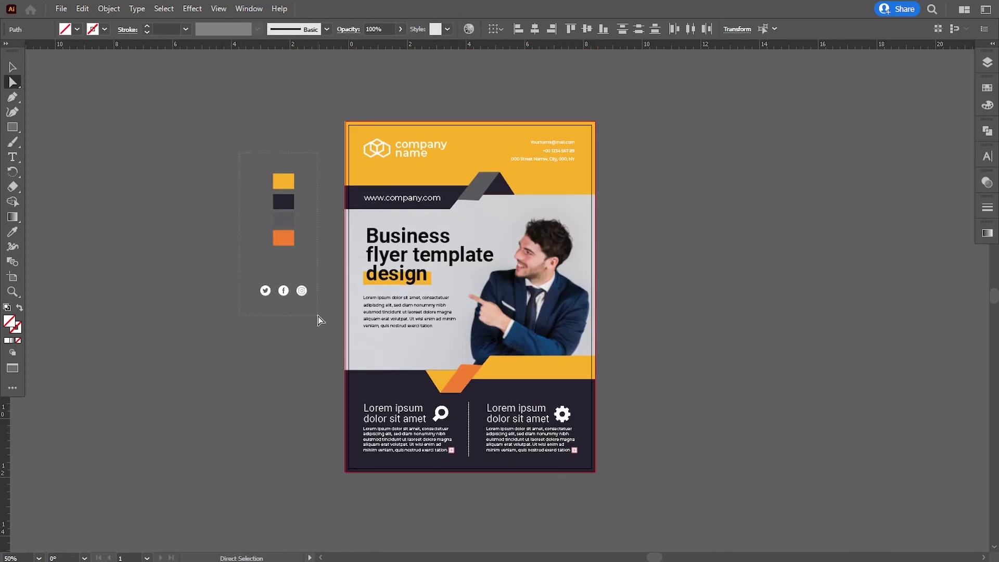
pyautogui.click(261, 364)
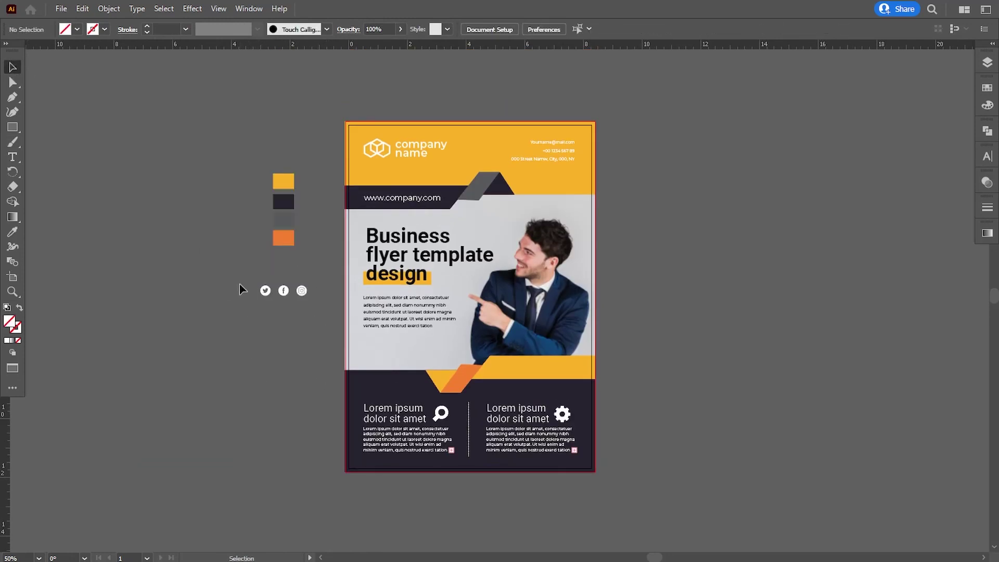
pyautogui.moveTo(241, 286); pyautogui.dragTo(316, 315)
pyautogui.hotkey('ctrl', '+')
pyautogui.moveTo(405, 336); pyautogui.dragTo(136, 272)
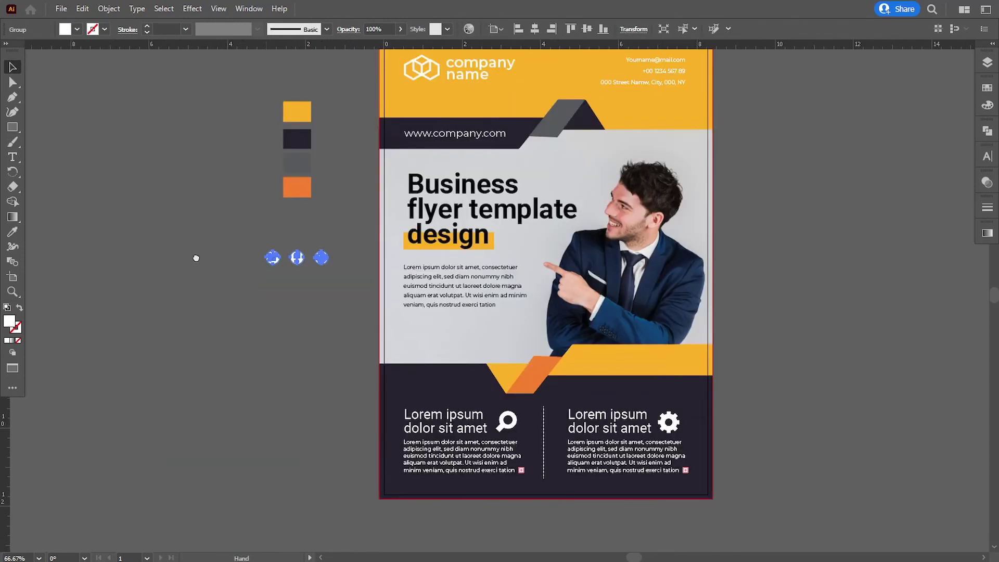
pyautogui.moveTo(227, 237); pyautogui.dragTo(580, 337)
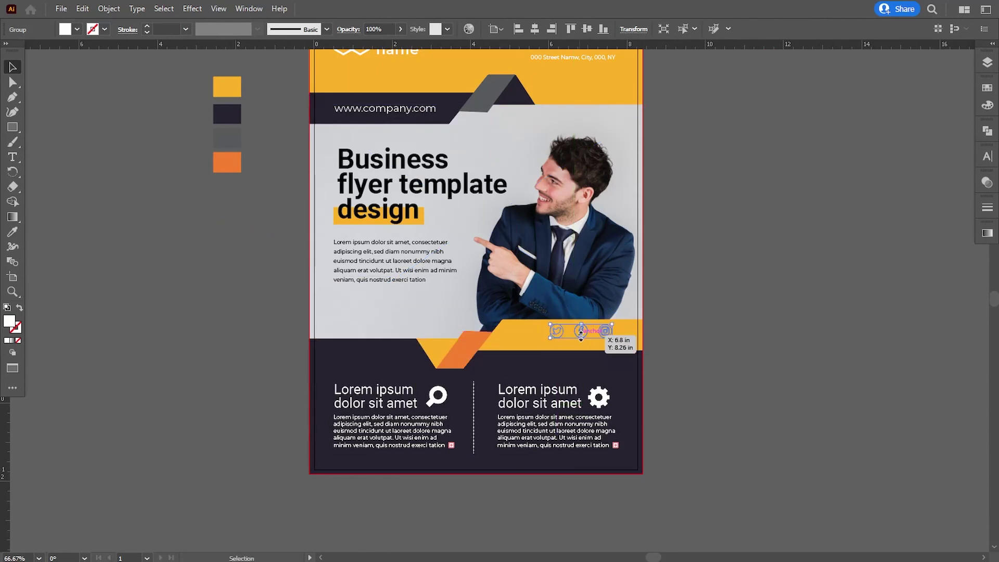
# Bring the social icons in front of the band and nudge them into place
pyautogui.rightClick(579, 337)
pyautogui.moveTo(612, 270)
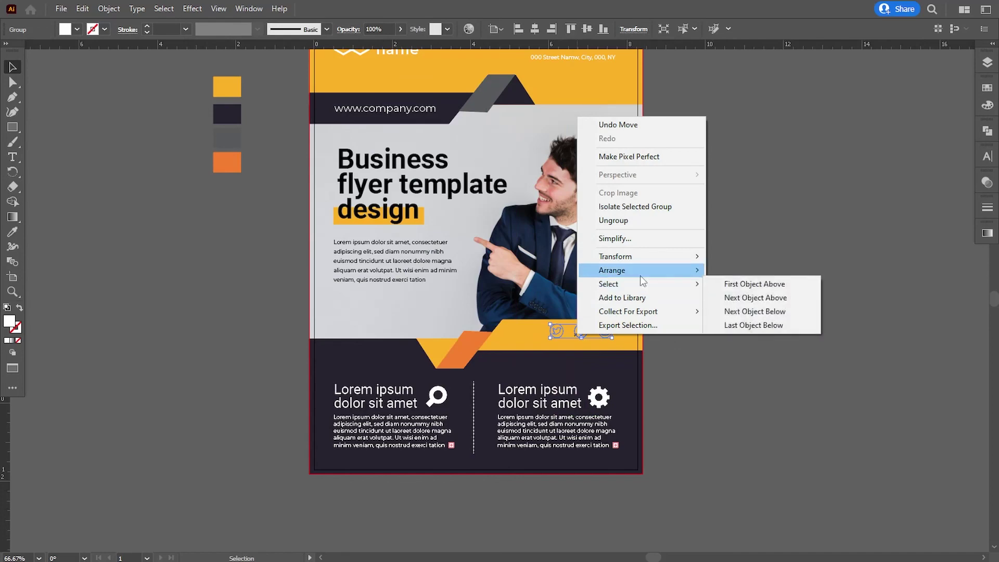
pyautogui.click(733, 273)
pyautogui.press('Down')
pyautogui.press('Down')
pyautogui.press('Down')
pyautogui.press('Down')
pyautogui.press('Down')
pyautogui.press('Down')
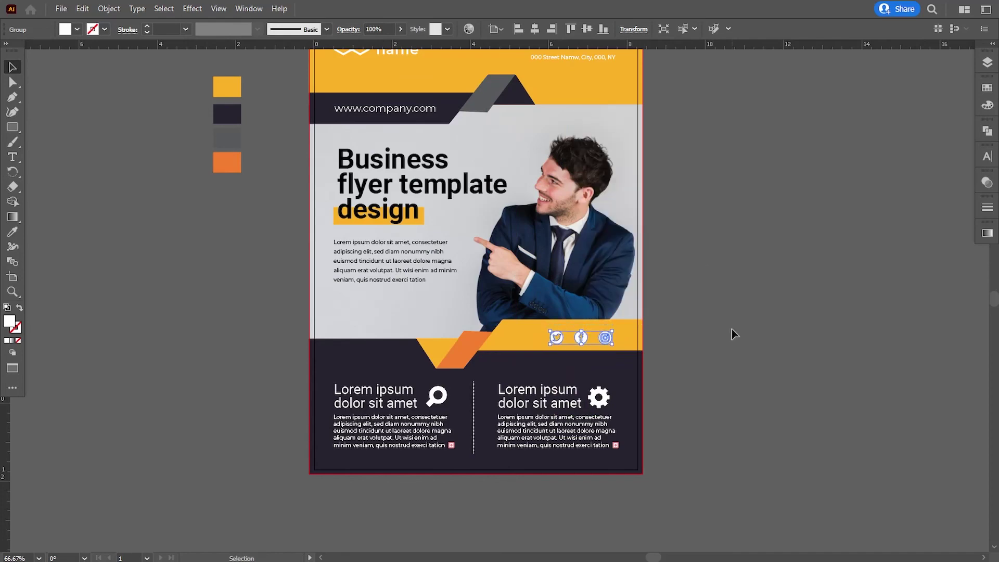
pyautogui.hotkey('ctrl', '+')
pyautogui.hotkey('ctrl', '+')
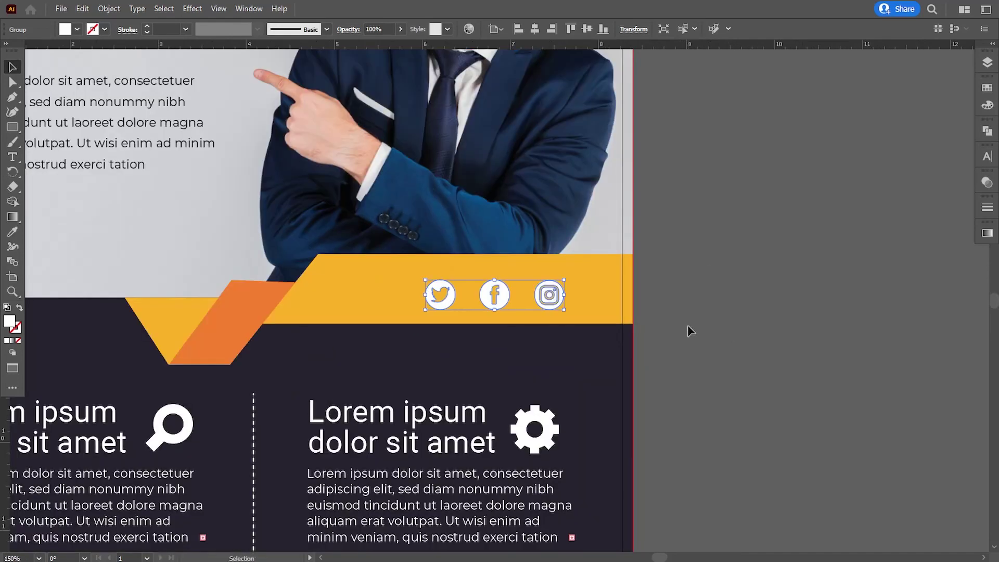
pyautogui.press('Up')
pyautogui.press('Up')
pyautogui.press('Up')
pyautogui.press('Up')
pyautogui.press('Up')
pyautogui.press('Up')
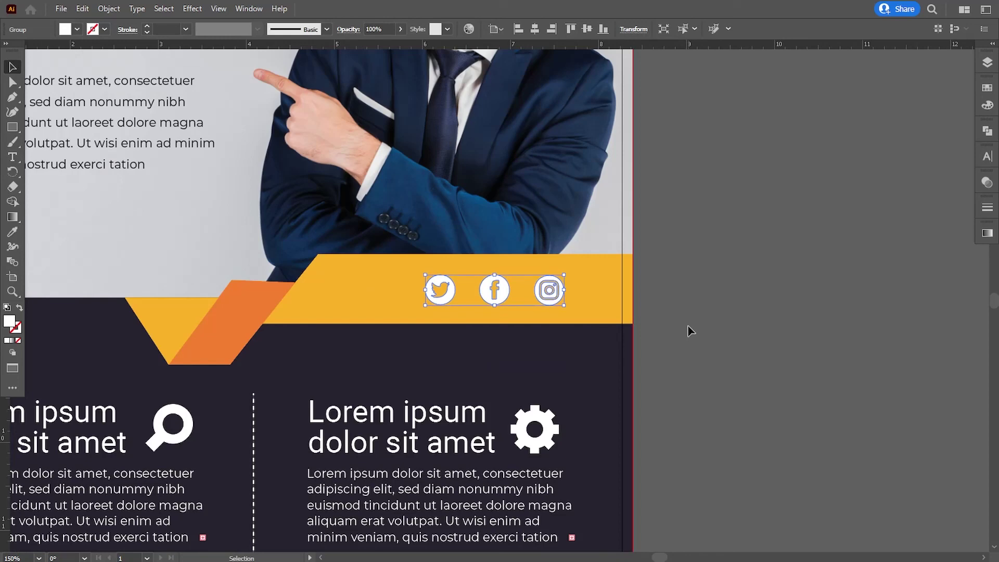
pyautogui.click(691, 331)
pyautogui.hotkey('ctrl', '-')
pyautogui.hotkey('ctrl', '-')
pyautogui.hotkey('ctrl', '-')
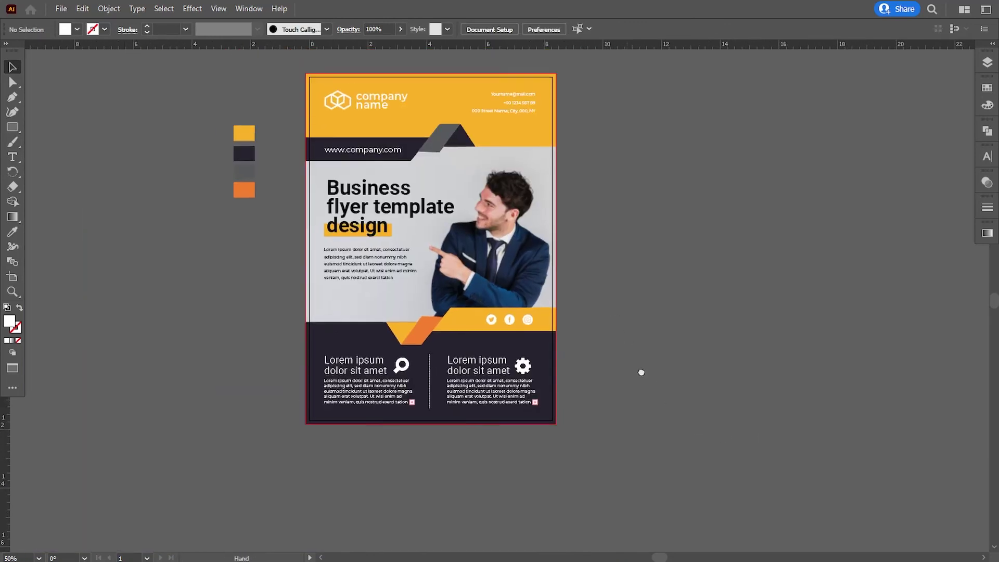
pyautogui.moveTo(641, 372); pyautogui.dragTo(664, 428)
# Delete the leftover colour swatches and hide the rulers
pyautogui.moveTo(223, 185); pyautogui.dragTo(309, 303)
pyautogui.press('Delete')
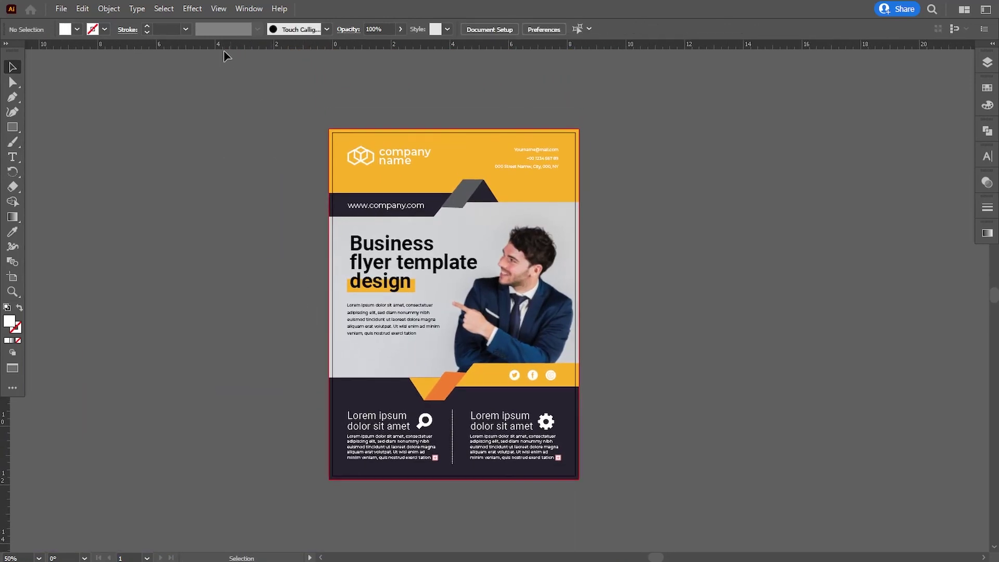
pyautogui.click(219, 8)
pyautogui.moveTo(328, 484)
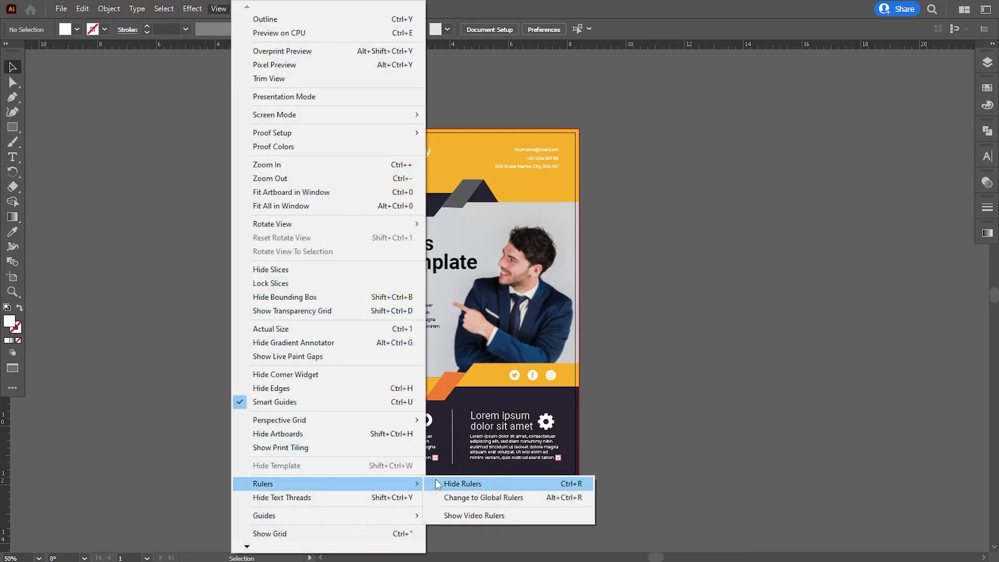
pyautogui.click(437, 484)
pyautogui.hotkey('ctrl', '+')
pyautogui.moveTo(678, 404); pyautogui.dragTo(703, 395)
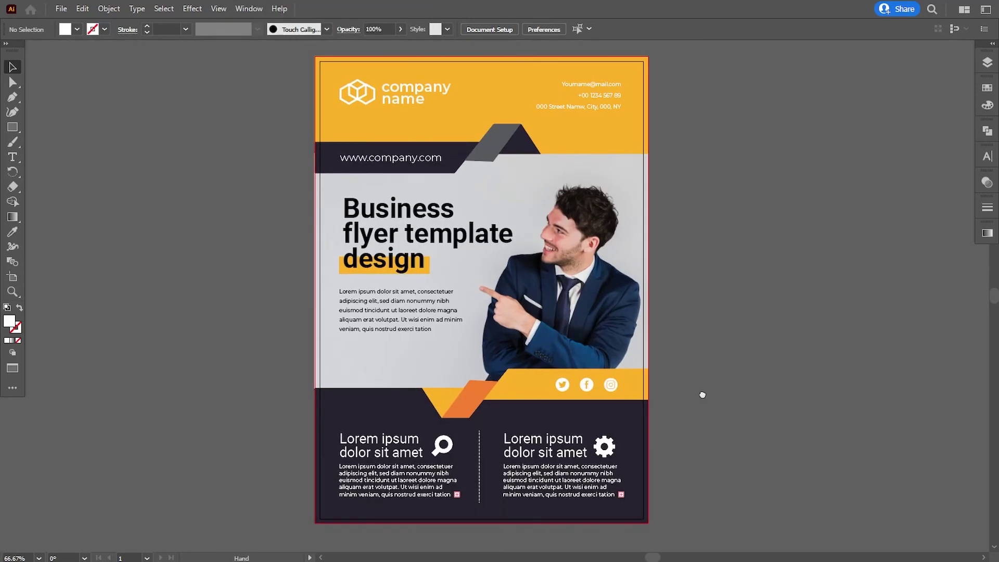